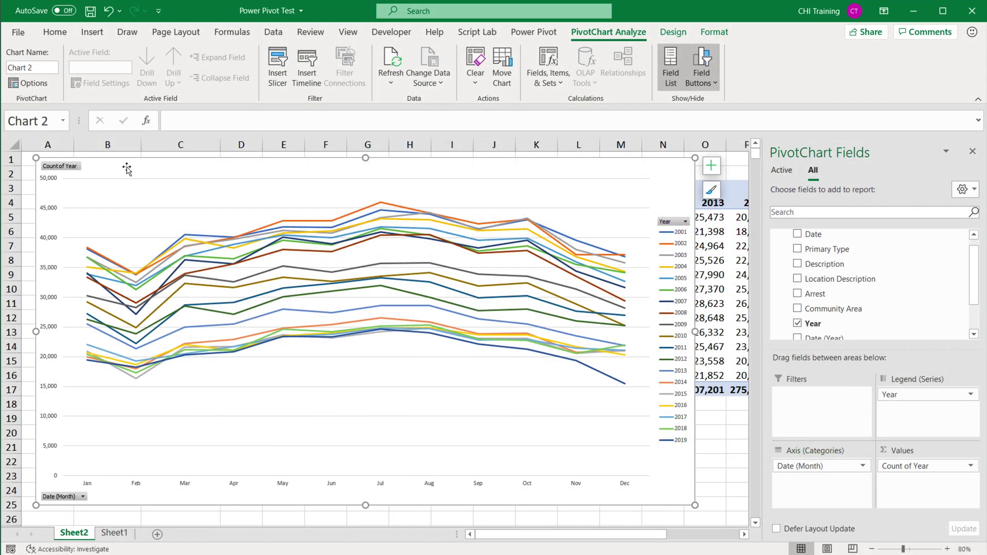
- Move the monthly line PivotChart lower so the pivot header and Jan/Feb rows show above it
{"action": "left_click_drag", "start_coordinate": [127, 169], "coordinate": [161, 318]}
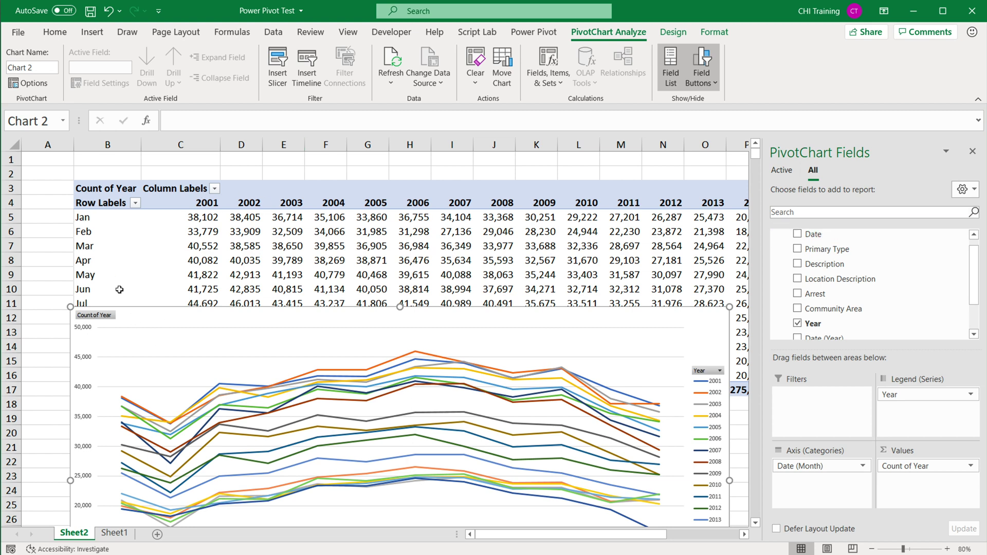
{"action": "left_click_drag", "start_coordinate": [203, 309], "coordinate": [184, 179]}
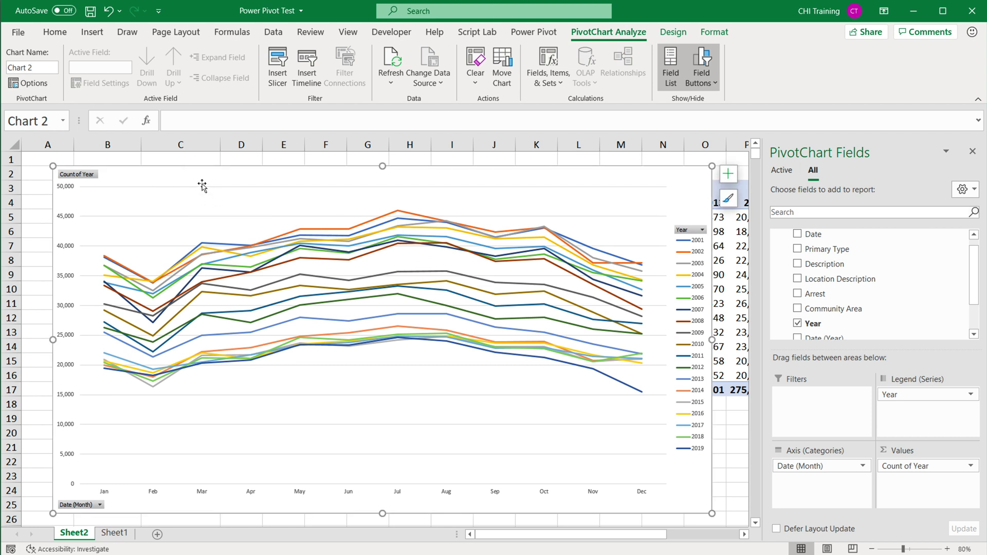
{"action": "mouse_move", "coordinate": [114, 280]}
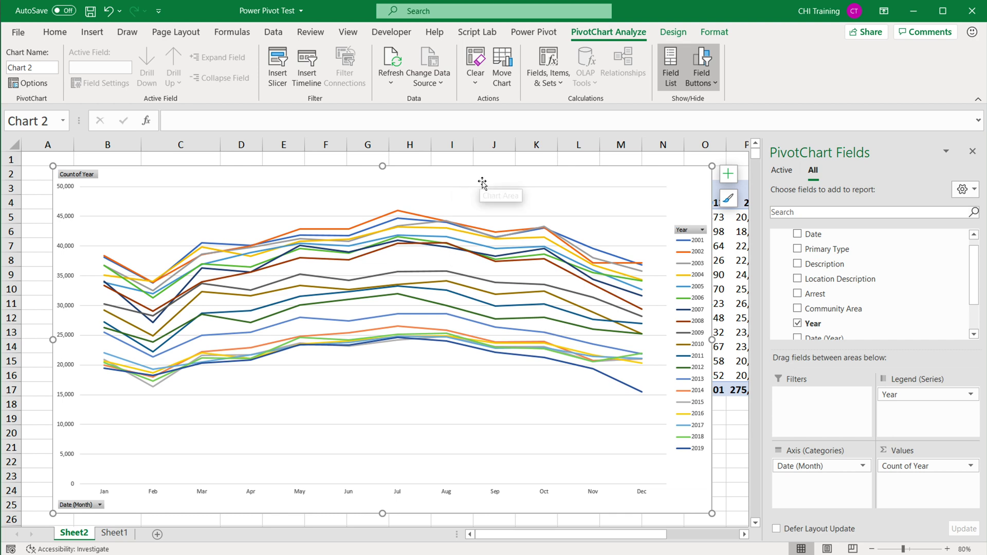
{"action": "left_click_drag", "start_coordinate": [515, 175], "coordinate": [511, 255]}
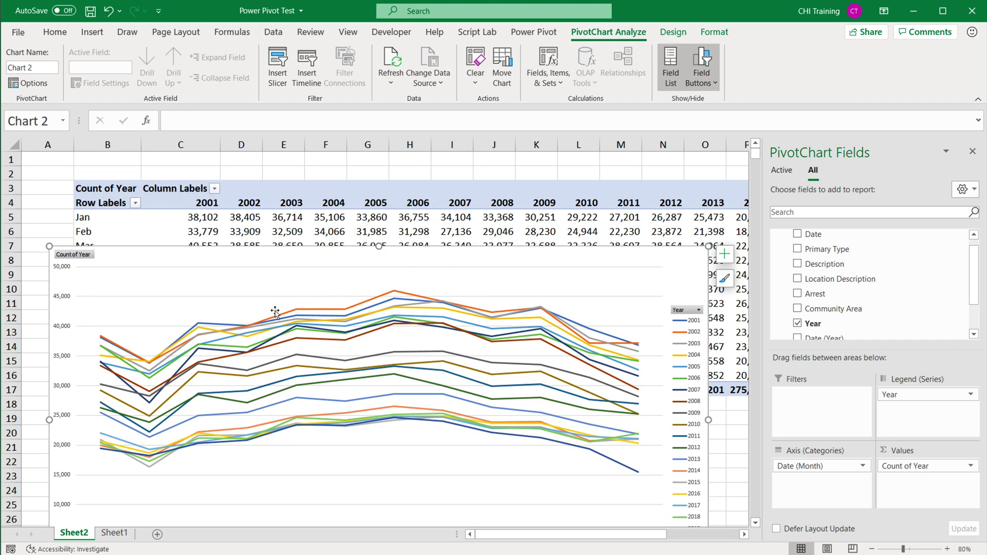
- From the Power Pivot data model window, start a PivotTable to go on a new worksheet
{"action": "left_click", "coordinate": [549, 33]}
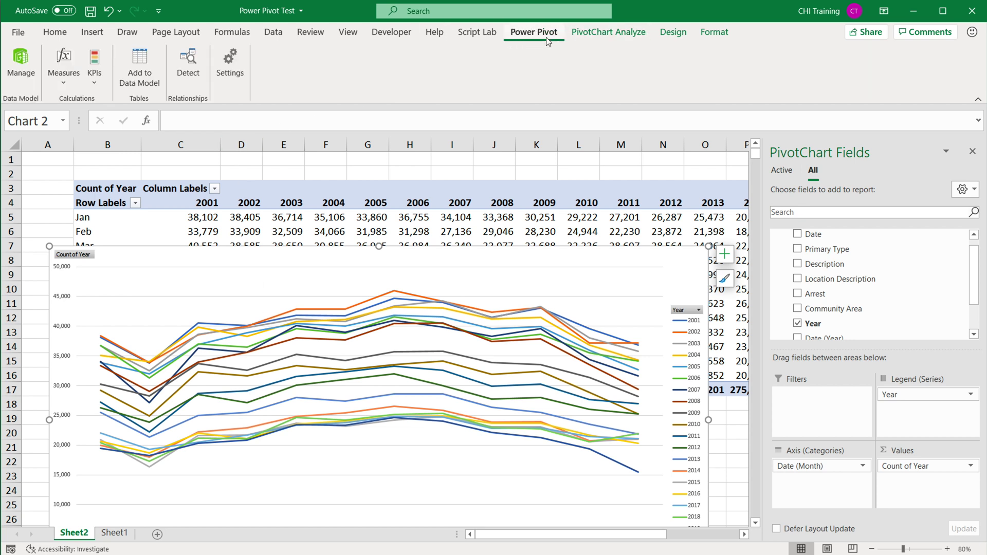
{"action": "left_click", "coordinate": [20, 70]}
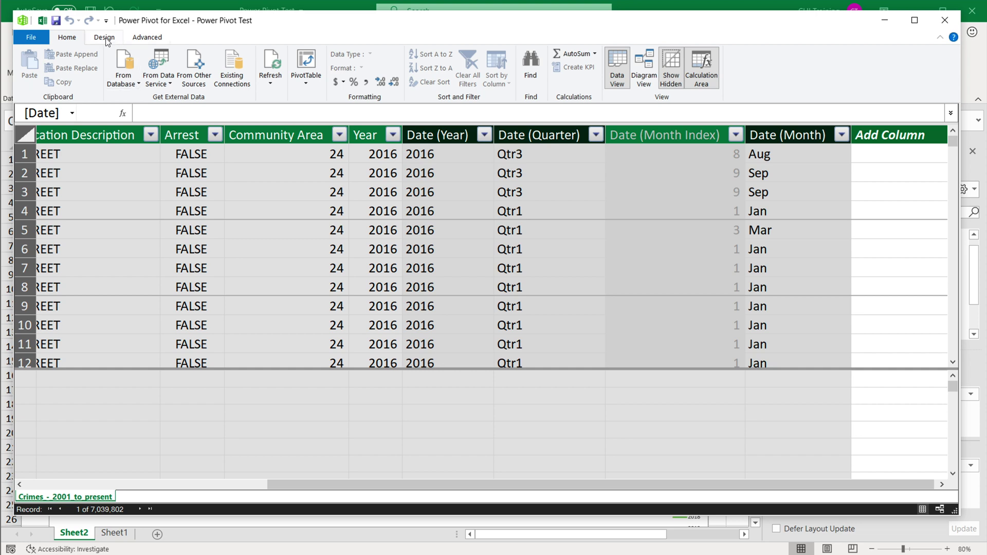
{"action": "left_click", "coordinate": [309, 60]}
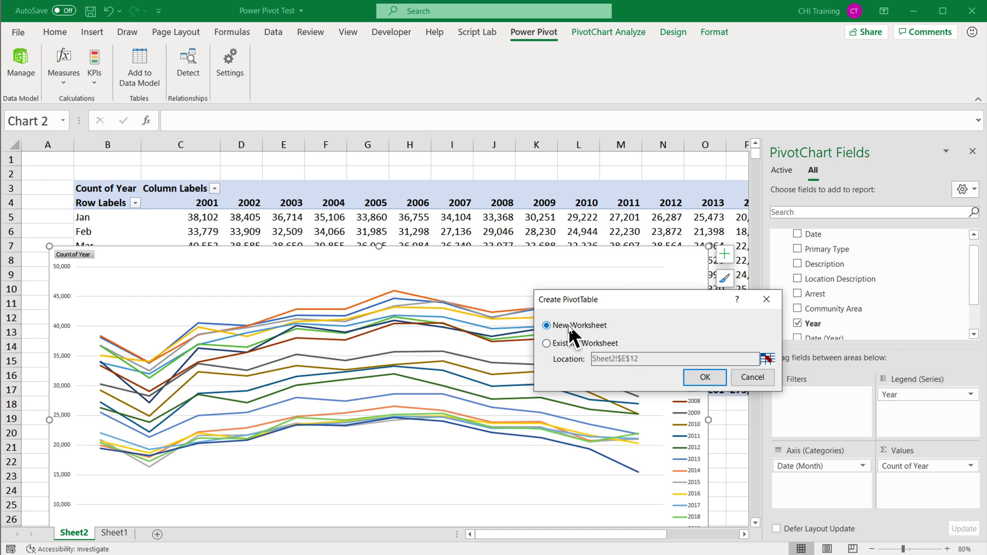
- Create the pivot on Sheet3 with Year in Values, summarized as Count
{"action": "left_click", "coordinate": [706, 377]}
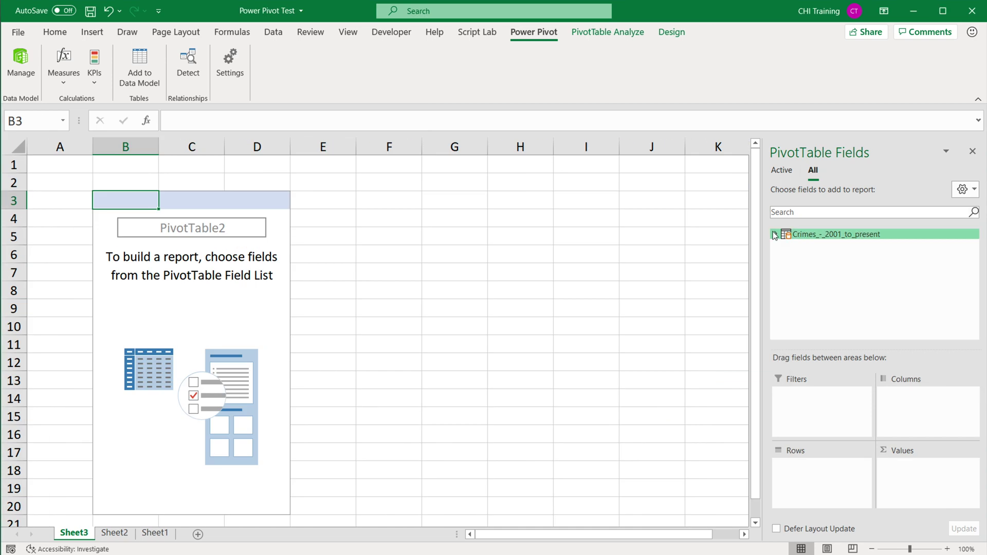
{"action": "left_click", "coordinate": [775, 235]}
{"action": "left_click_drag", "start_coordinate": [974, 270], "coordinate": [977, 293]}
{"action": "left_click_drag", "start_coordinate": [823, 295], "coordinate": [933, 481]}
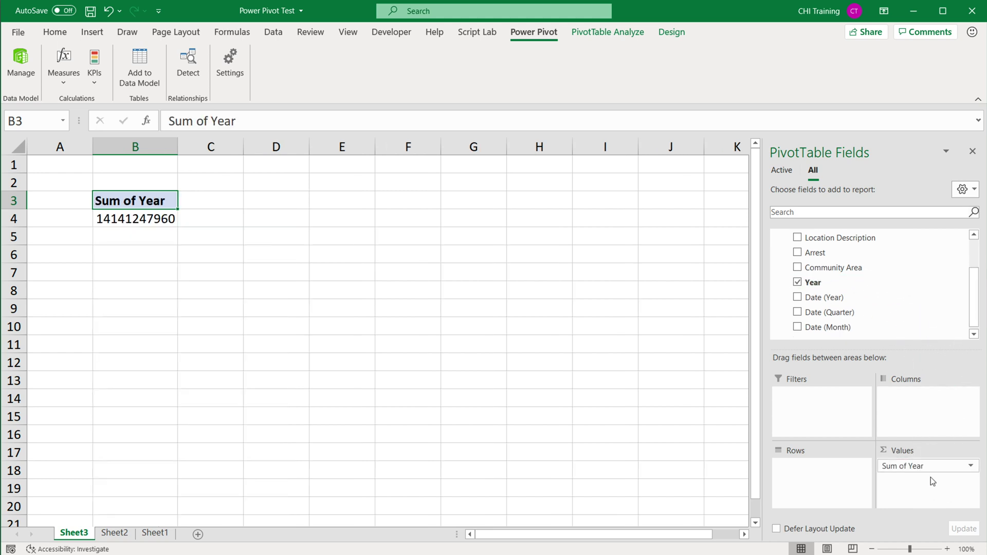
{"action": "right_click", "coordinate": [148, 222]}
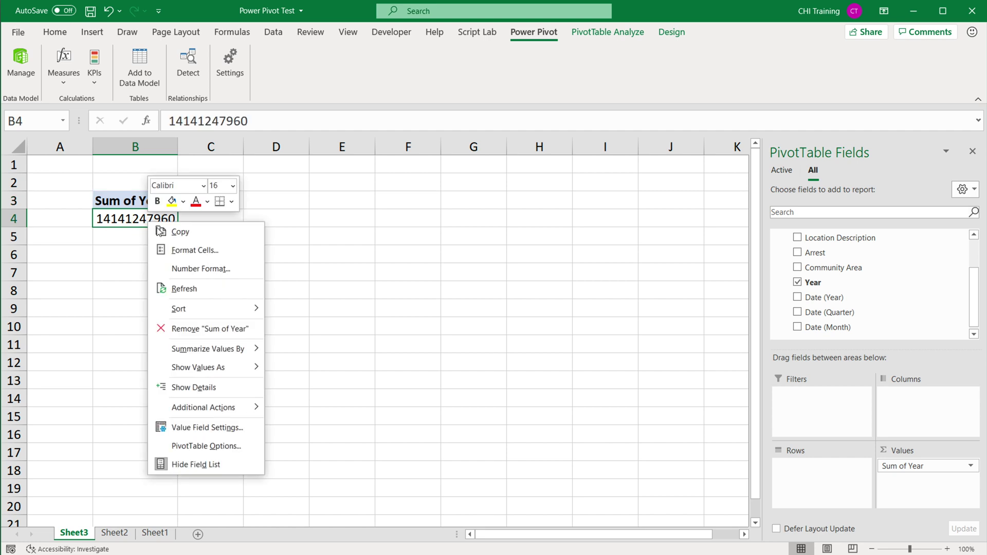
{"action": "left_click", "coordinate": [211, 433]}
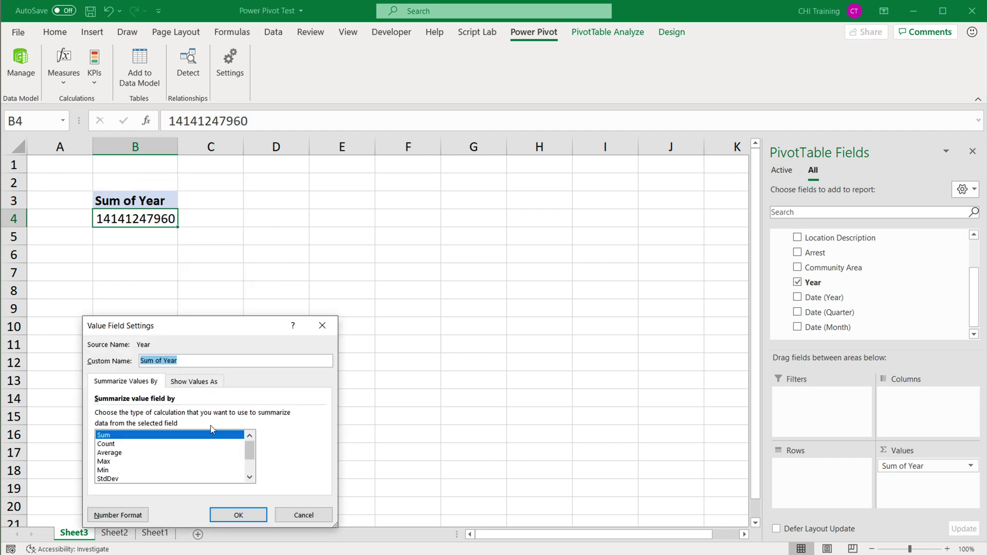
{"action": "left_click", "coordinate": [119, 445]}
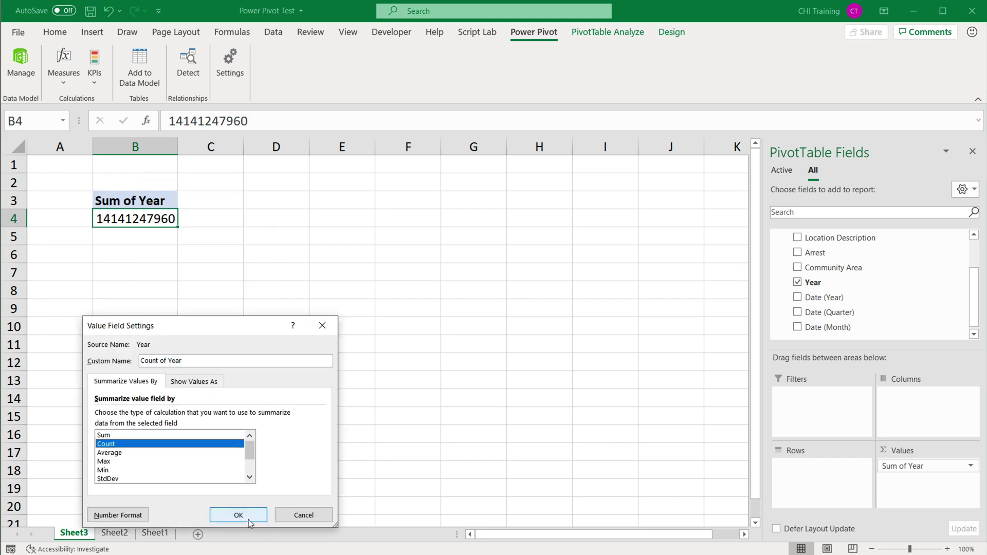
{"action": "left_click", "coordinate": [246, 516]}
- Format Count of Year as Number with 0 decimals and a 1000 separator, showing 7,039,802
{"action": "right_click", "coordinate": [126, 218]}
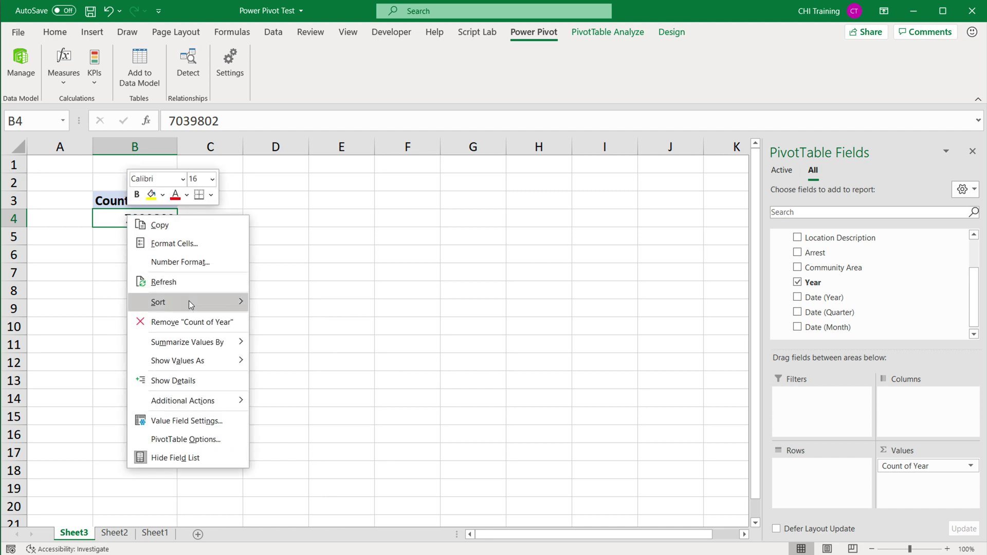
{"action": "left_click", "coordinate": [186, 263]}
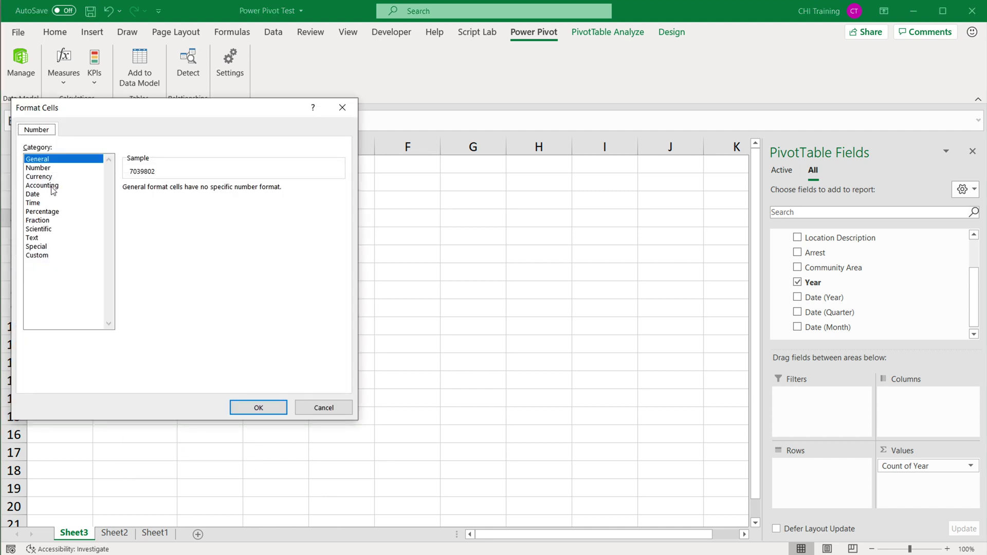
{"action": "left_click", "coordinate": [41, 168]}
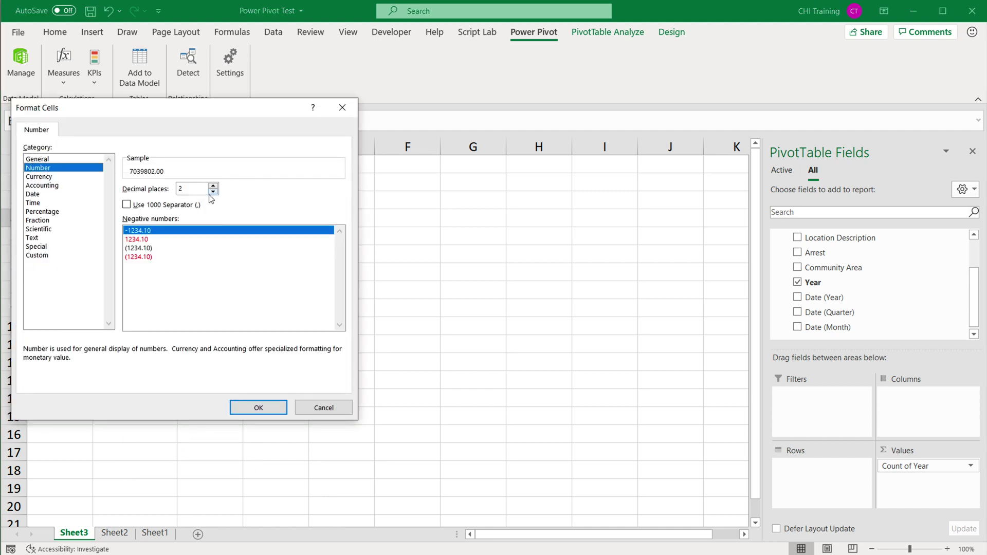
{"action": "left_click", "coordinate": [213, 191]}
{"action": "left_click", "coordinate": [213, 192]}
{"action": "left_click", "coordinate": [166, 205]}
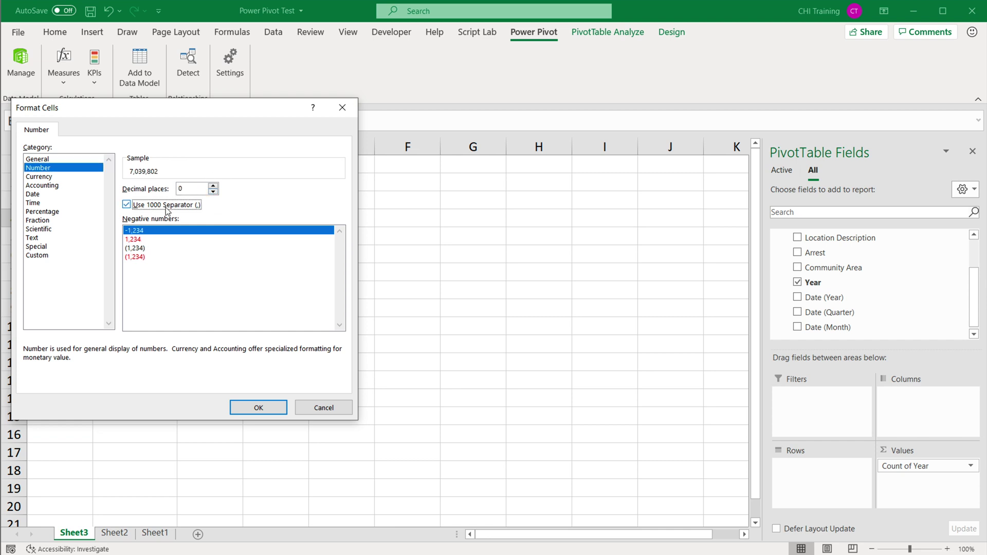
{"action": "left_click", "coordinate": [275, 406]}
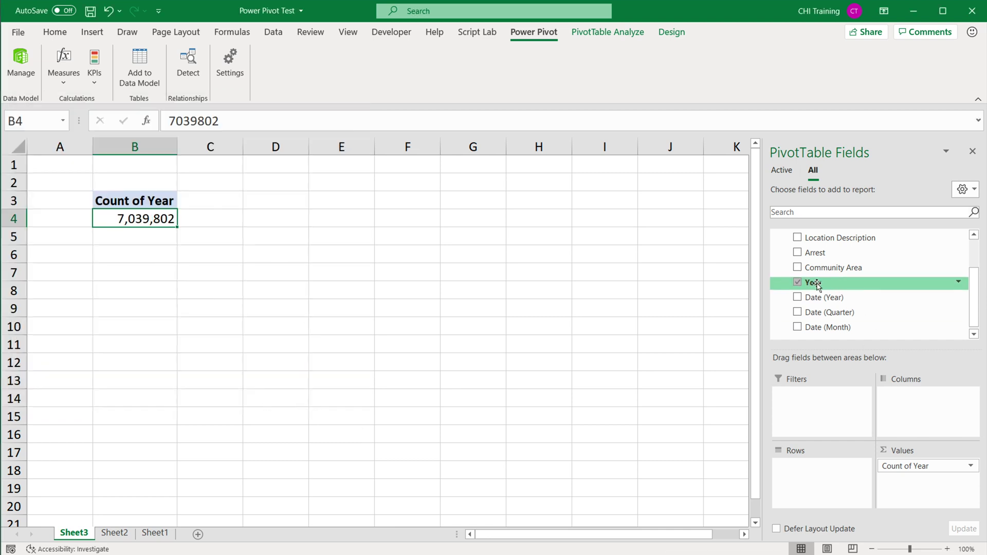
- Add Year to Rows so counts split by year, starting at 2001 with 485,762
{"action": "left_click_drag", "start_coordinate": [815, 288], "coordinate": [821, 480]}
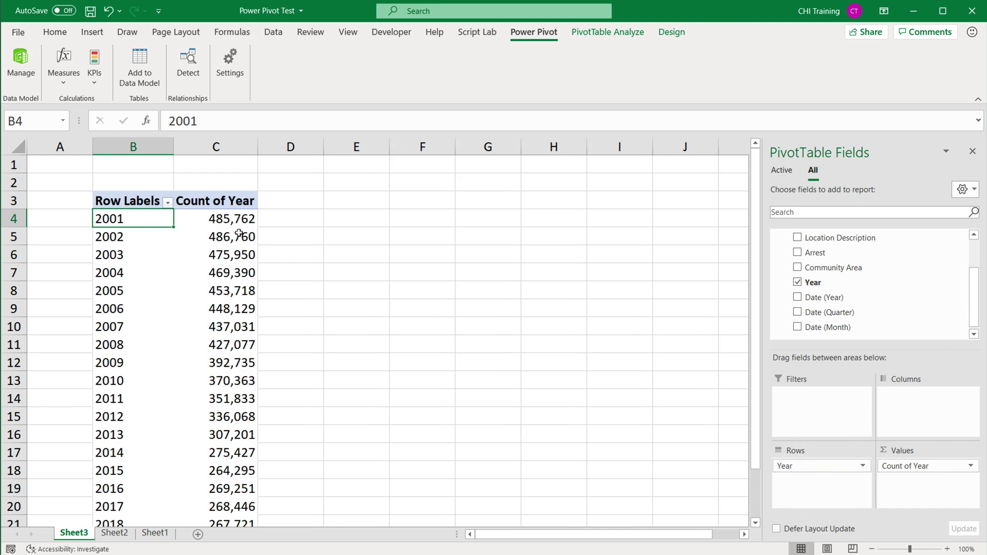
{"action": "scroll", "coordinate": [239, 228], "scroll_direction": "down", "scroll_amount": 3}
{"action": "scroll", "coordinate": [160, 300], "scroll_direction": "up", "scroll_amount": 3}
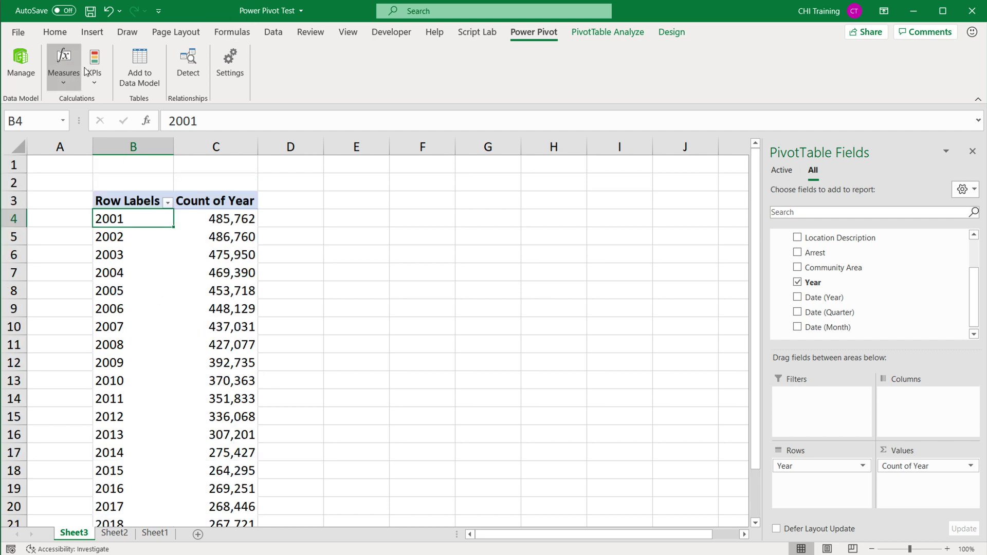
- Insert a 2-D Line PivotChart of the yearly counts and enlarge it
{"action": "left_click", "coordinate": [89, 35]}
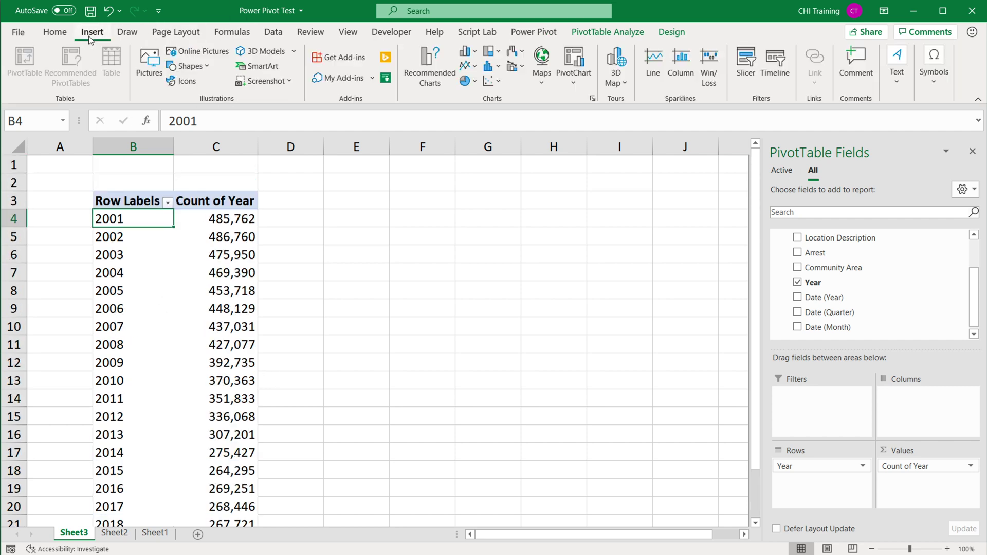
{"action": "left_click", "coordinate": [474, 72]}
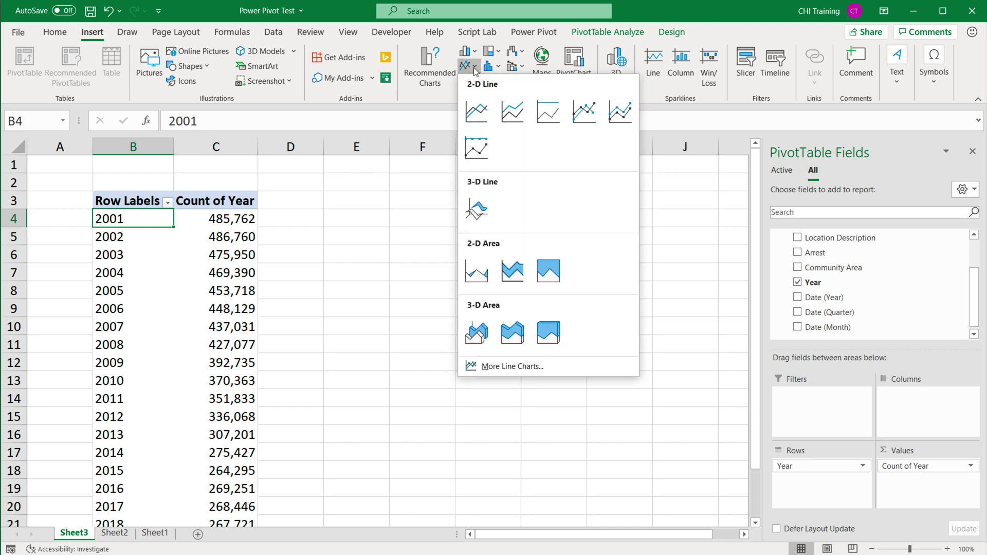
{"action": "left_click", "coordinate": [474, 105]}
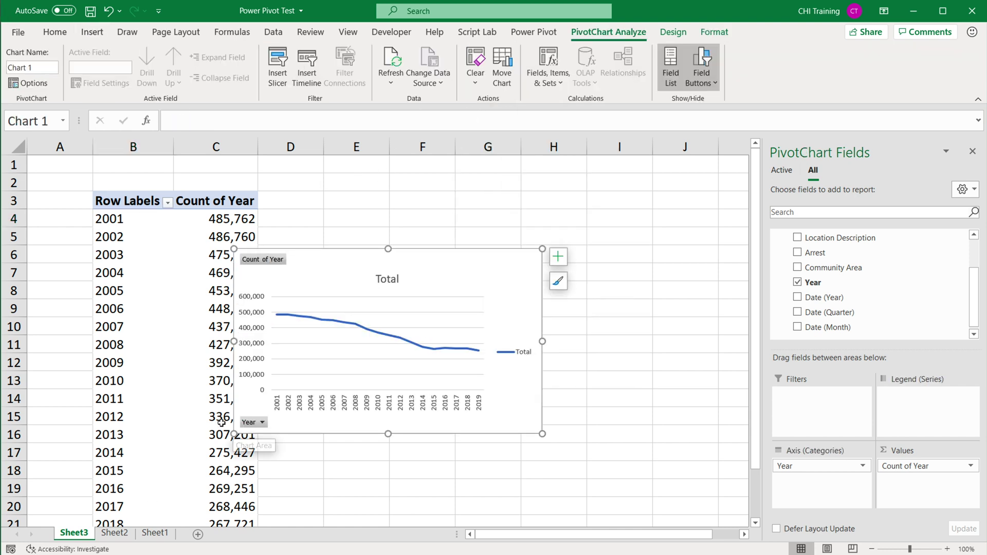
{"action": "left_click_drag", "start_coordinate": [234, 434], "coordinate": [52, 484]}
{"action": "left_click_drag", "start_coordinate": [542, 483], "coordinate": [697, 516]}
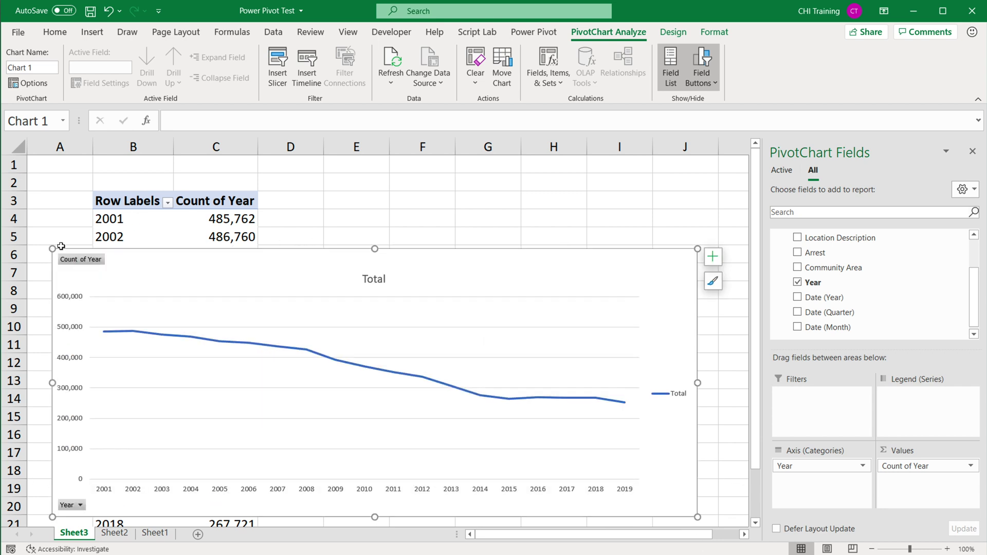
{"action": "left_click_drag", "start_coordinate": [53, 249], "coordinate": [47, 192]}
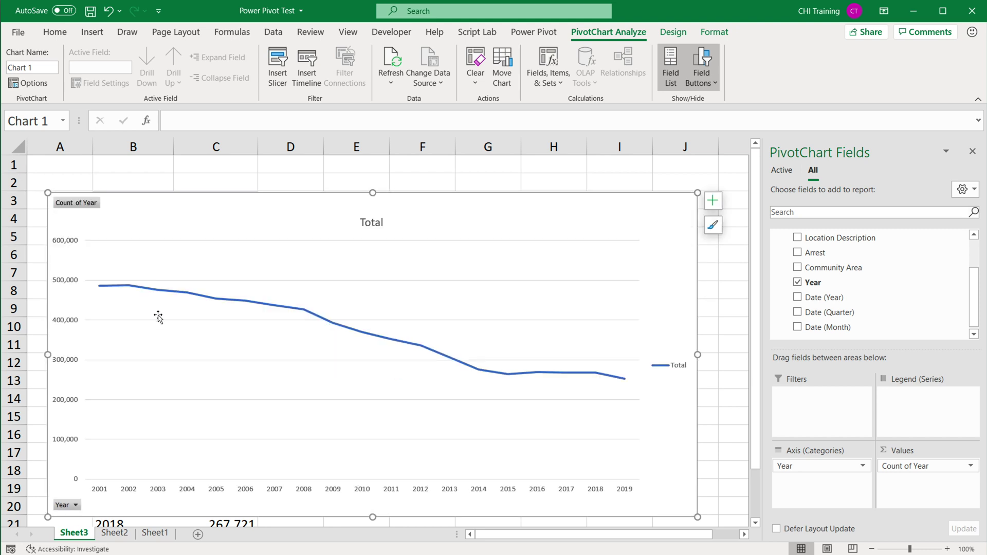
- Delete the Total legend, then resize the chart and place it right of the pivot table
{"action": "left_click", "coordinate": [680, 372]}
{"action": "key", "text": "Delete"}
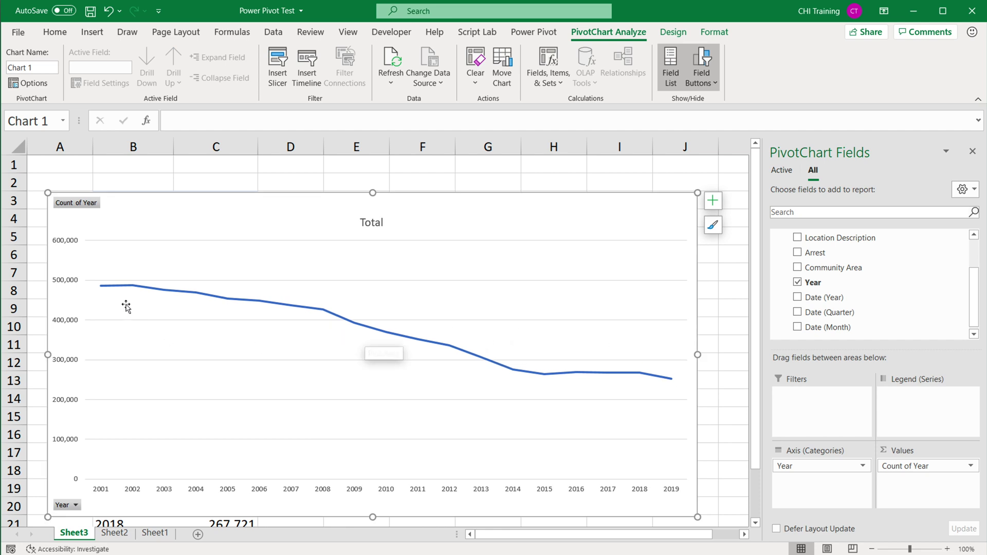
{"action": "left_click", "coordinate": [99, 285]}
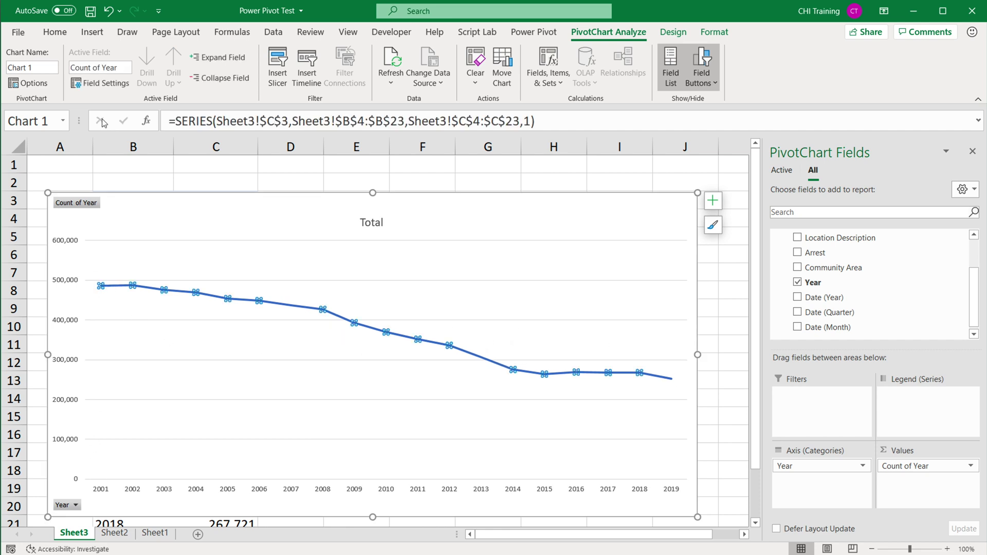
{"action": "left_click", "coordinate": [671, 380]}
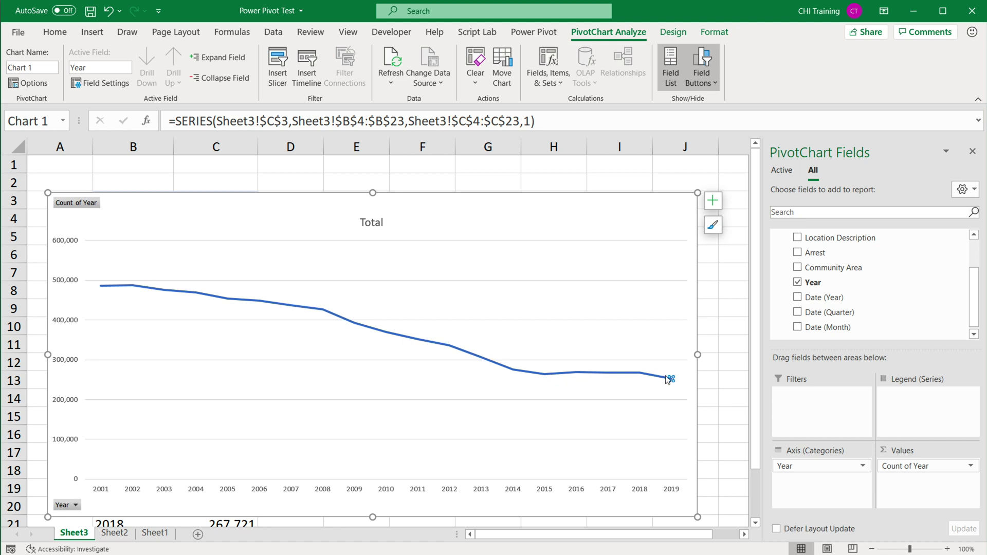
{"action": "left_click", "coordinate": [545, 375]}
{"action": "left_click_drag", "start_coordinate": [696, 192], "coordinate": [562, 192]}
{"action": "left_click_drag", "start_coordinate": [439, 201], "coordinate": [619, 214]}
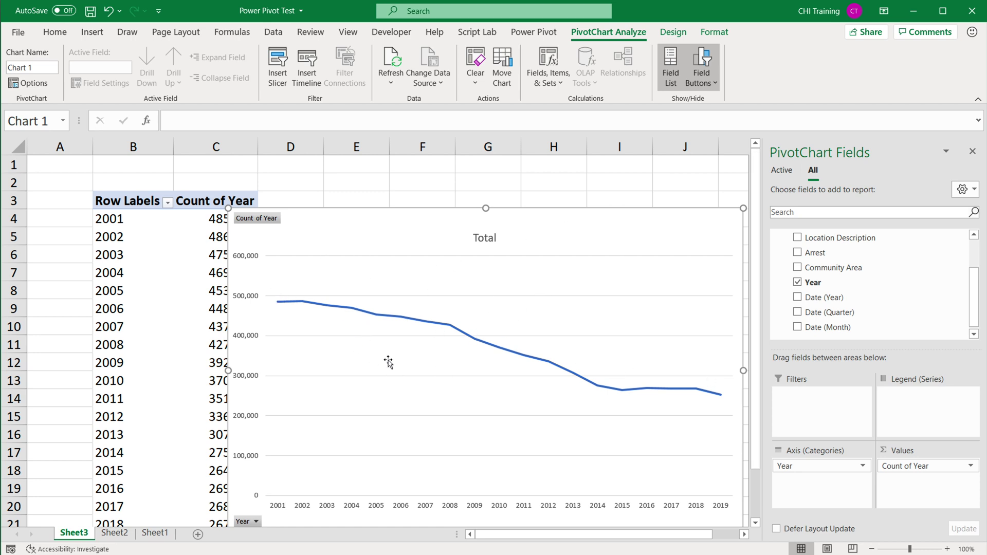
- With a pivot cell selected, insert a slicer on the Primary Type field
{"action": "left_click", "coordinate": [150, 282]}
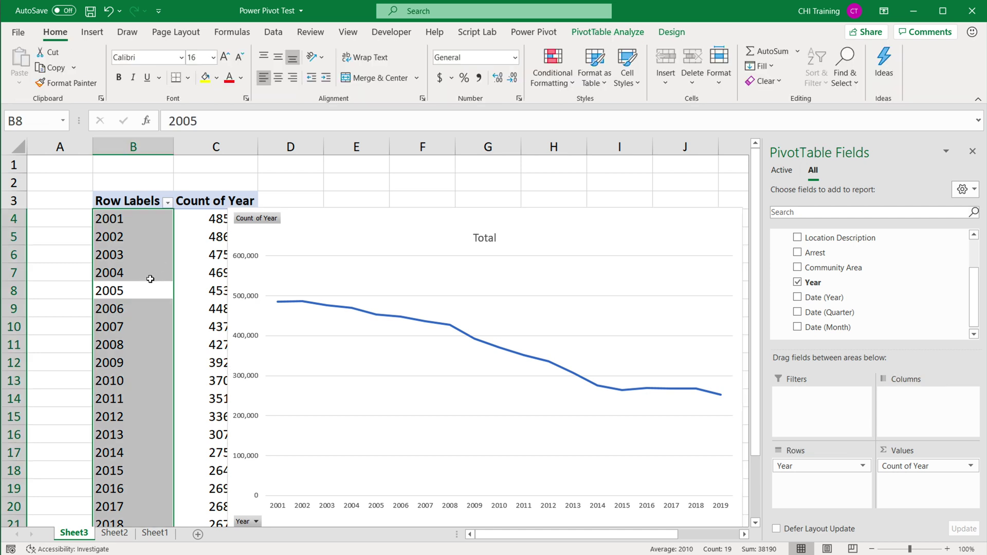
{"action": "left_click", "coordinate": [183, 267]}
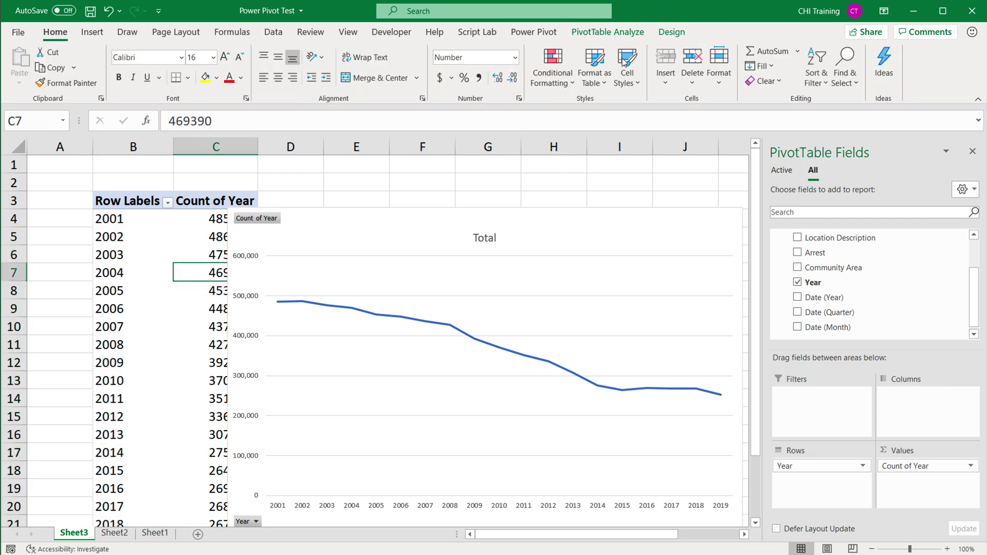
{"action": "left_click", "coordinate": [609, 34]}
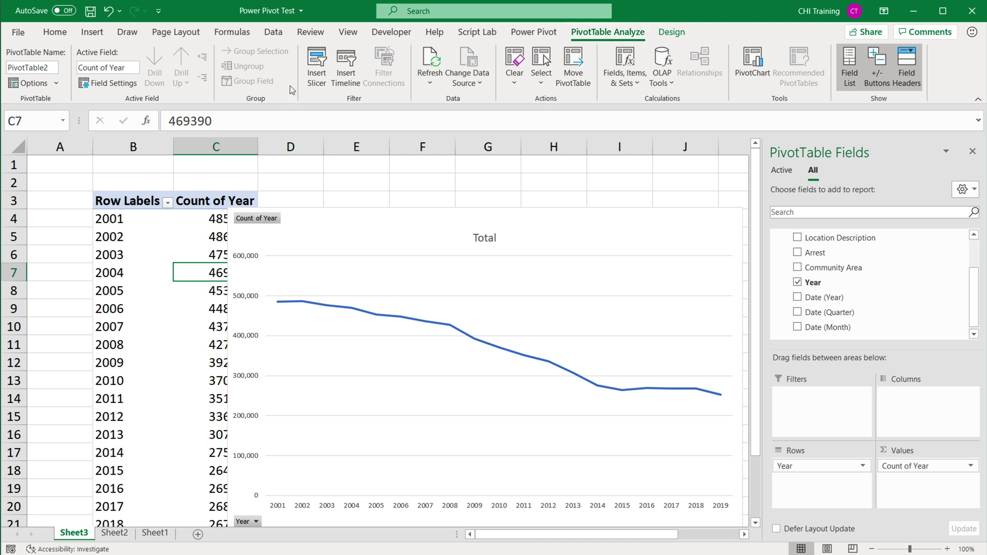
{"action": "left_click", "coordinate": [317, 72]}
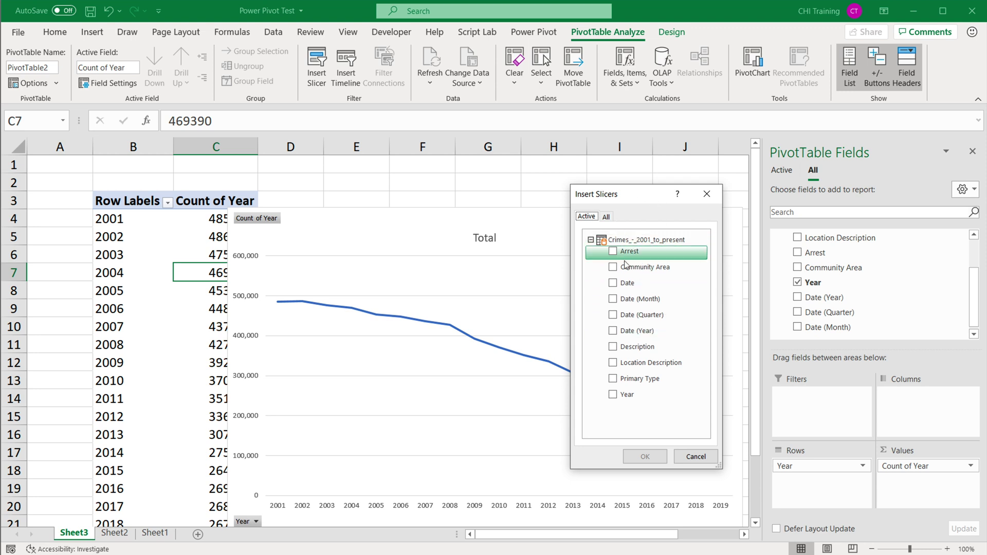
{"action": "left_click", "coordinate": [613, 380]}
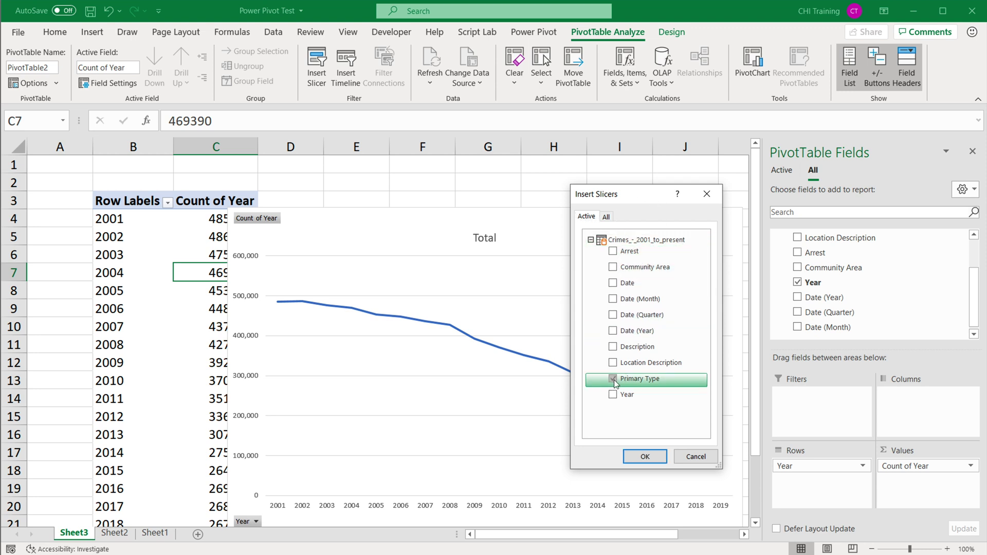
{"action": "left_click", "coordinate": [645, 457]}
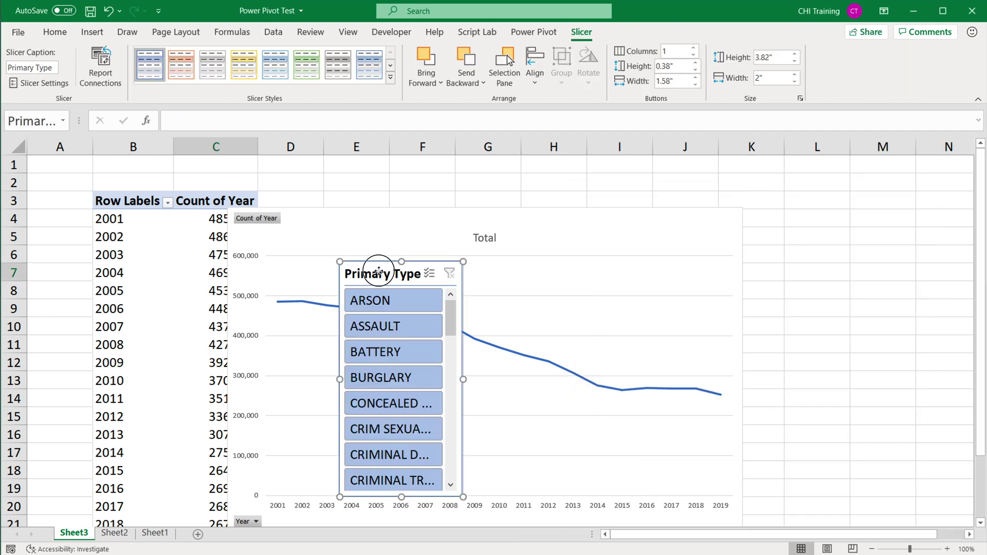
- Move the slicer beside the chart, enlarge it, and filter to BURGLARY
{"action": "left_click_drag", "start_coordinate": [379, 272], "coordinate": [831, 196]}
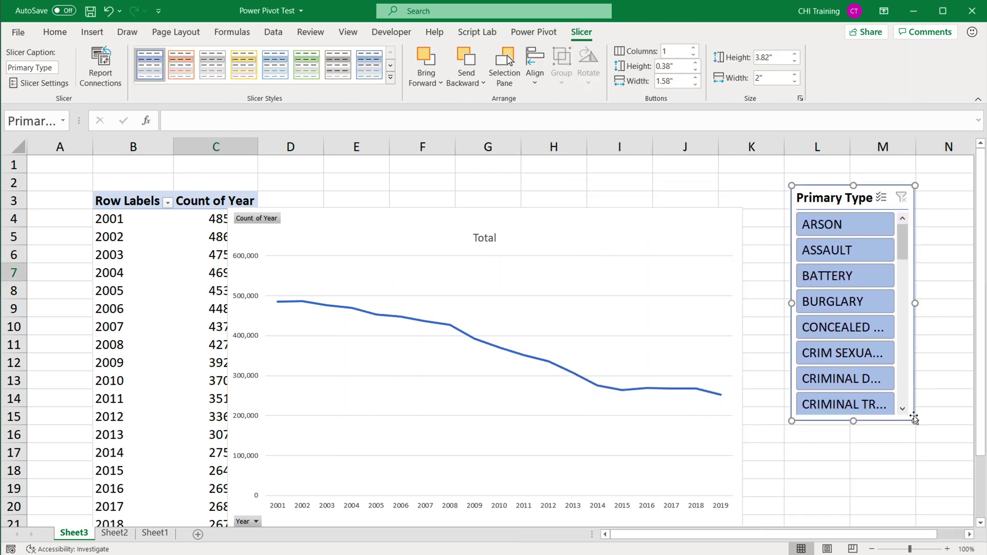
{"action": "left_click_drag", "start_coordinate": [915, 420], "coordinate": [969, 511]}
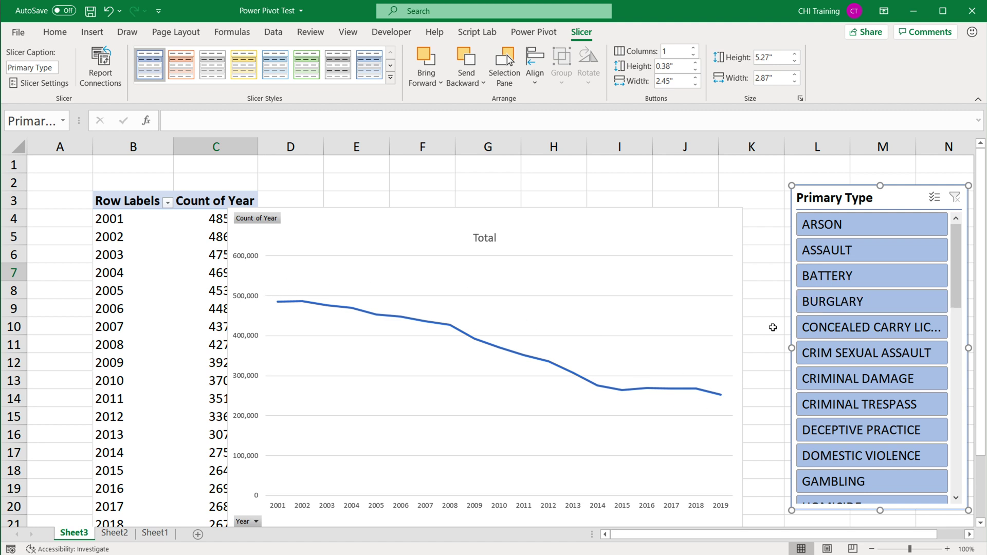
{"action": "left_click", "coordinate": [840, 307]}
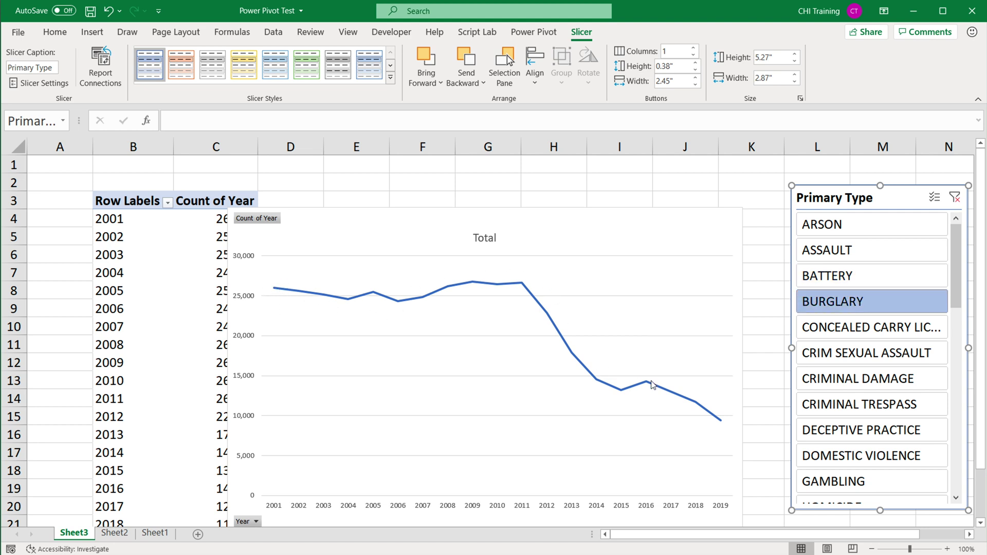
{"action": "left_click", "coordinate": [564, 358]}
{"action": "left_click", "coordinate": [522, 283]}
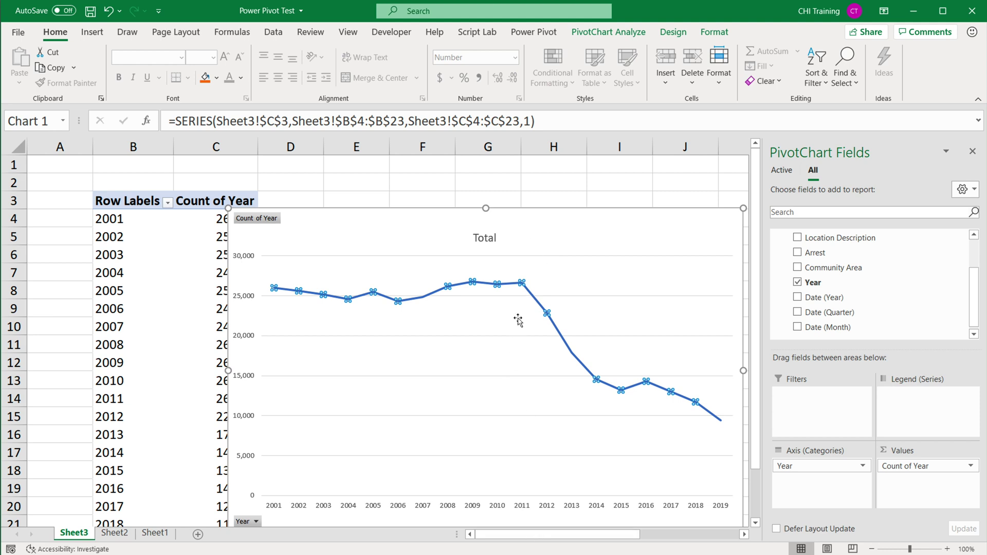
{"action": "left_click", "coordinate": [697, 176]}
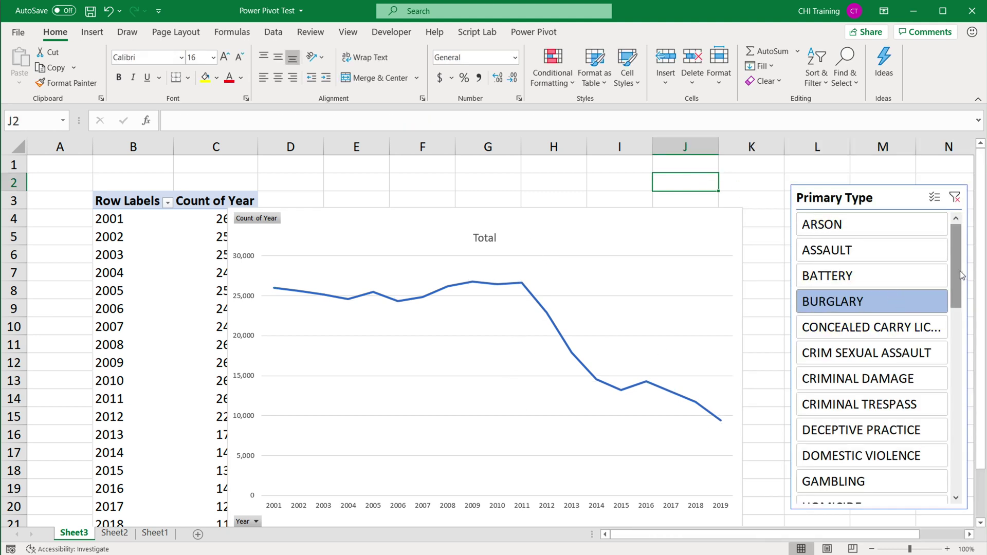
- Filter the slicer to HOMICIDE and inspect the chart's 2018 and 2019 data points
{"action": "left_click_drag", "start_coordinate": [962, 276], "coordinate": [960, 315]}
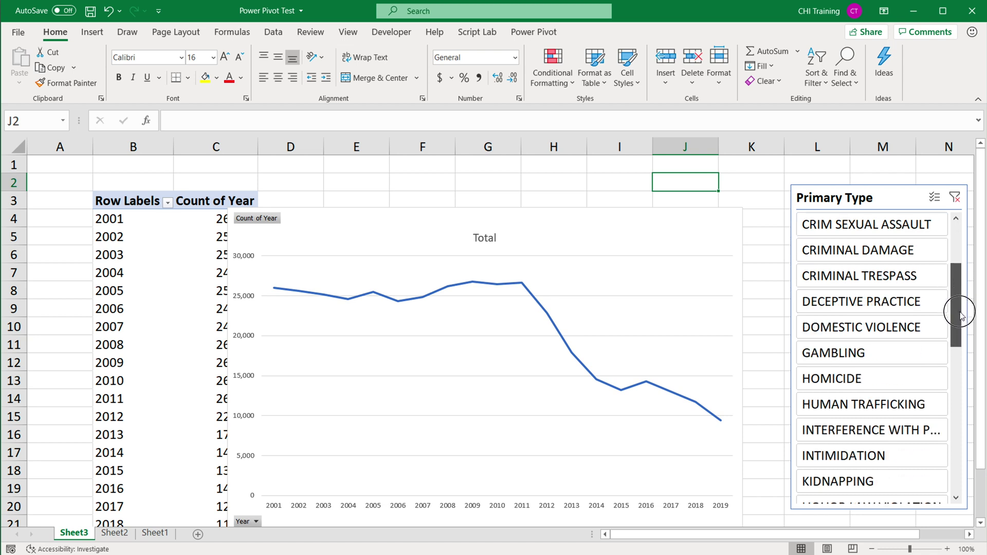
{"action": "left_click", "coordinate": [837, 380]}
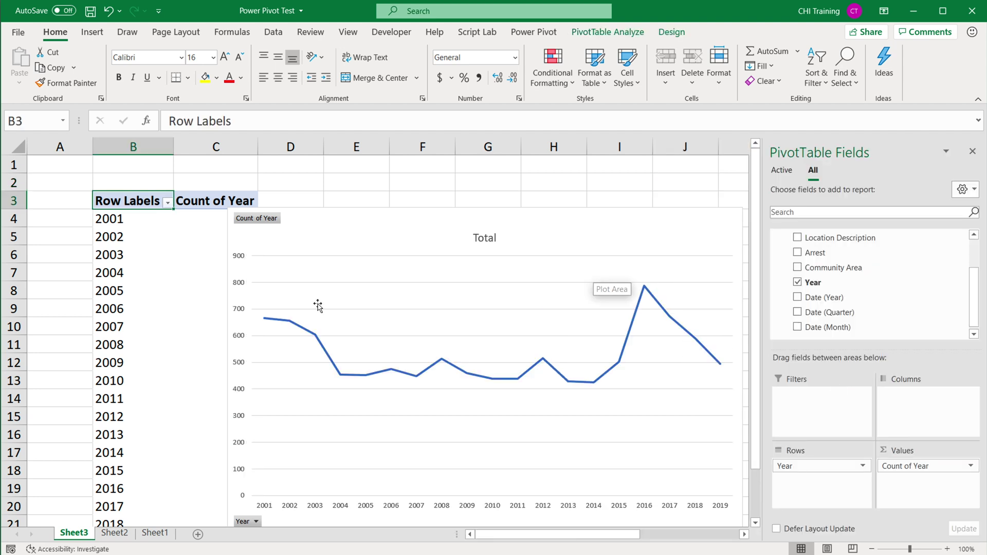
{"action": "left_click", "coordinate": [419, 213]}
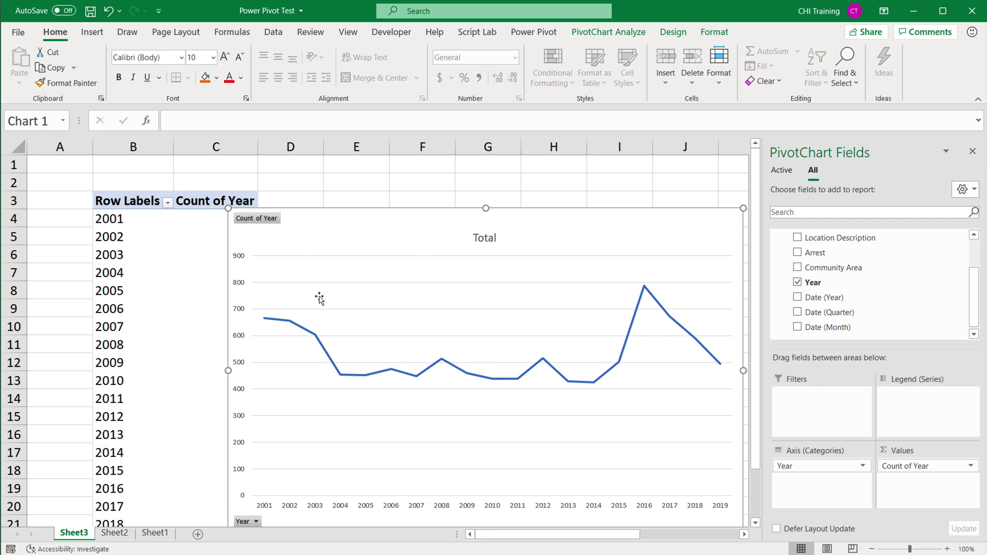
{"action": "left_click", "coordinate": [596, 382]}
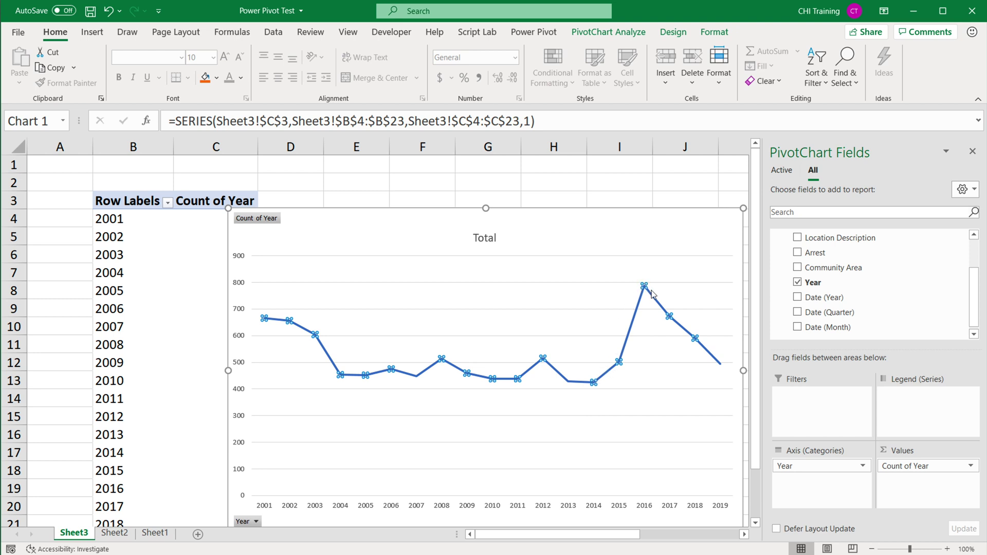
{"action": "mouse_move", "coordinate": [643, 287]}
{"action": "left_click", "coordinate": [237, 287]}
{"action": "left_click", "coordinate": [647, 289]}
{"action": "mouse_move", "coordinate": [646, 288]}
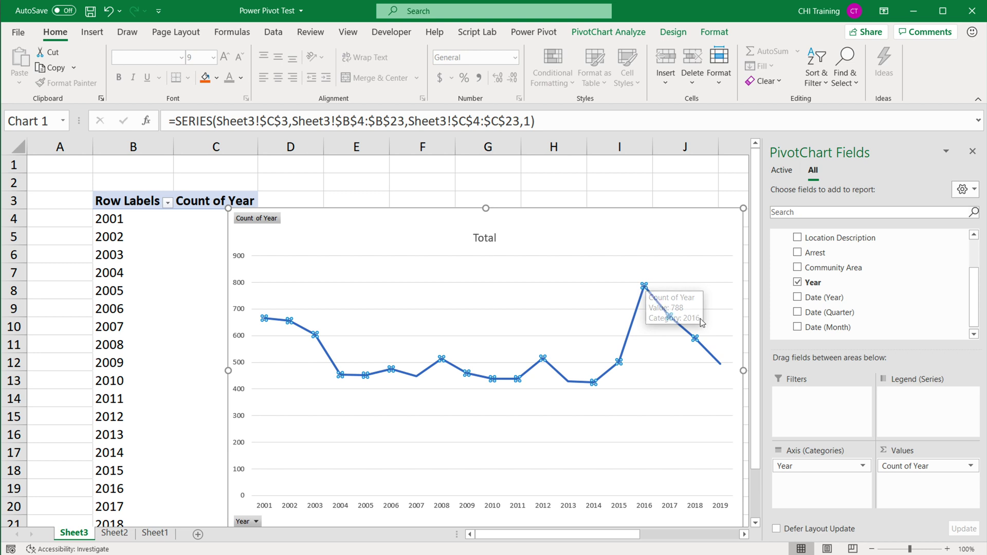
{"action": "left_click", "coordinate": [721, 364]}
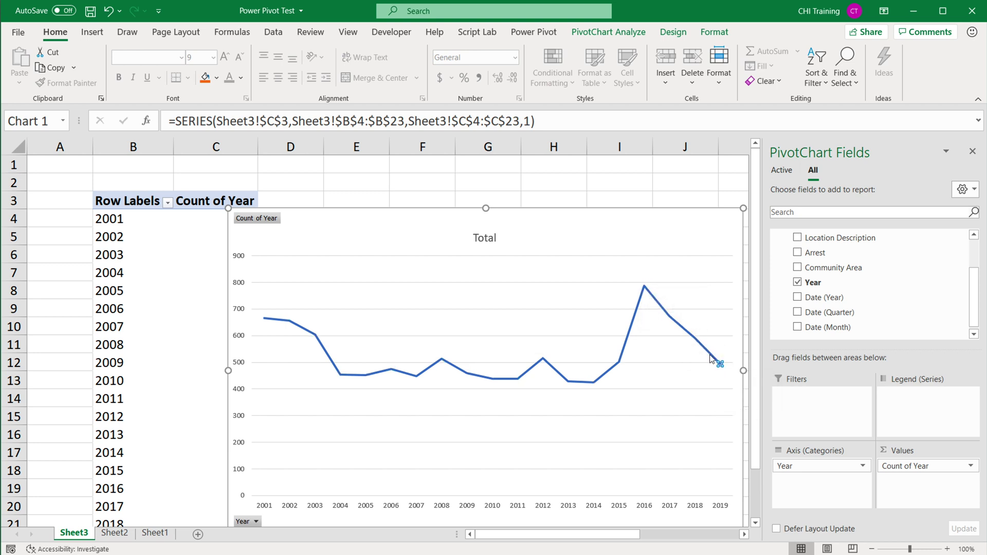
{"action": "left_click", "coordinate": [695, 340]}
{"action": "left_click", "coordinate": [720, 364]}
{"action": "mouse_move", "coordinate": [719, 364]}
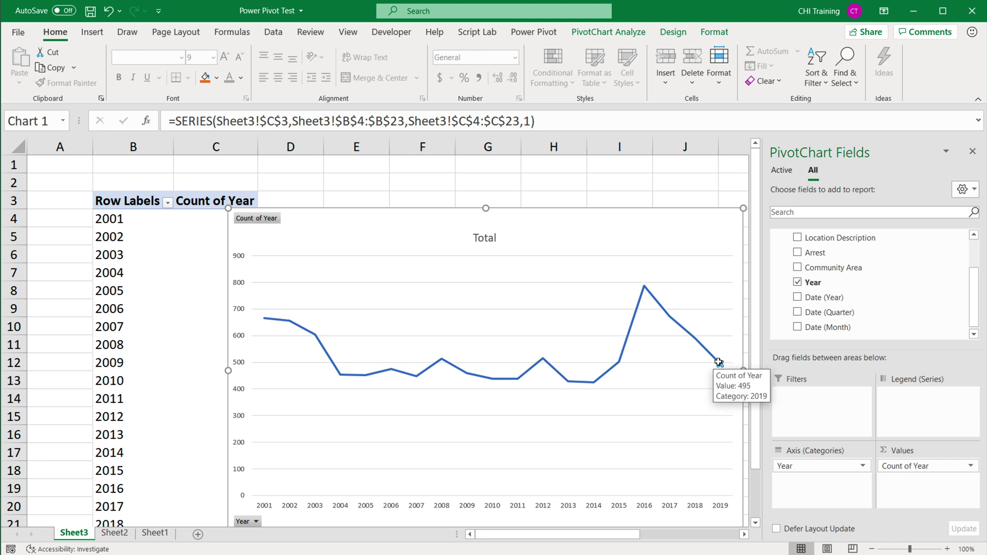
- Add HUMAN TRAFFICKING and KIDNAPPING to the HOMICIDE slicer filter
{"action": "left_click", "coordinate": [366, 376]}
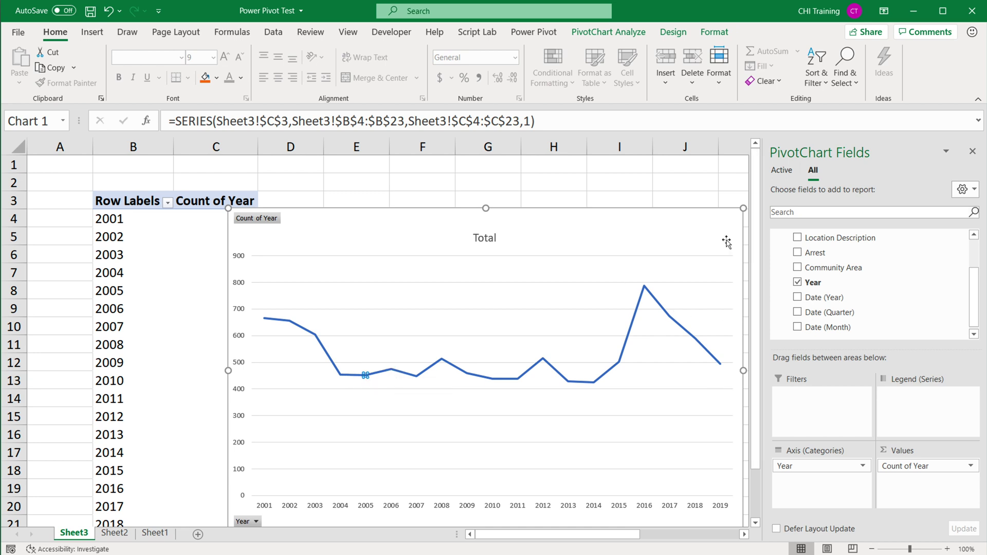
{"action": "left_click", "coordinate": [697, 182]}
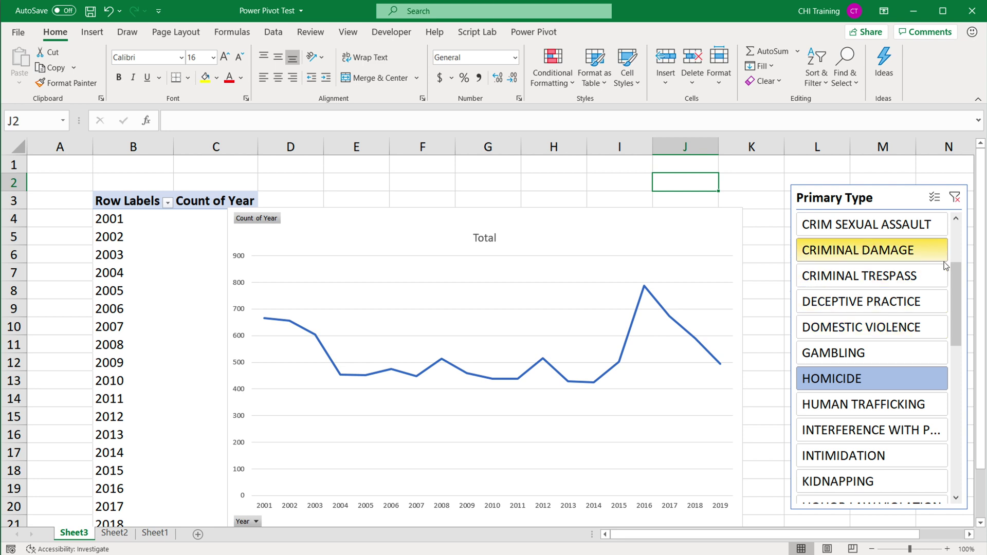
{"action": "left_click", "coordinate": [962, 353]}
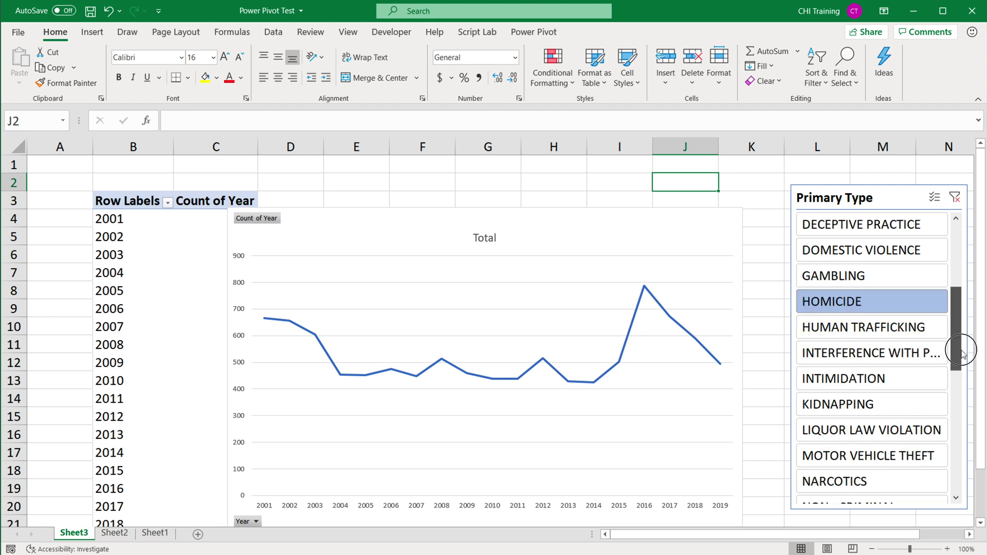
{"action": "left_click_drag", "start_coordinate": [962, 353], "coordinate": [967, 365]}
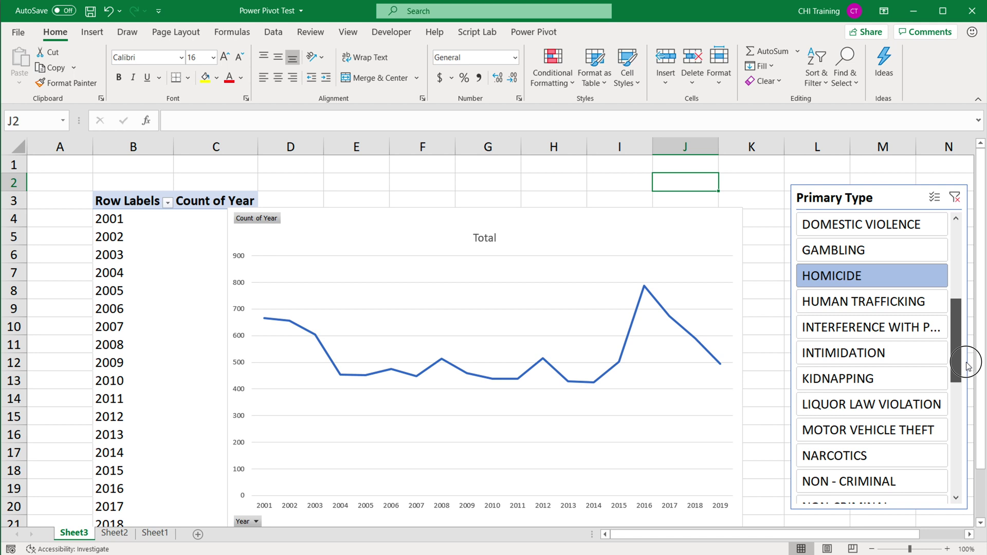
{"action": "mouse_move", "coordinate": [967, 366]}
{"action": "left_mouse_down"}
{"action": "mouse_move", "coordinate": [957, 256]}
{"action": "mouse_move", "coordinate": [967, 375]}
{"action": "left_mouse_up"}
{"action": "left_click", "coordinate": [832, 298], "text": "ctrl"}
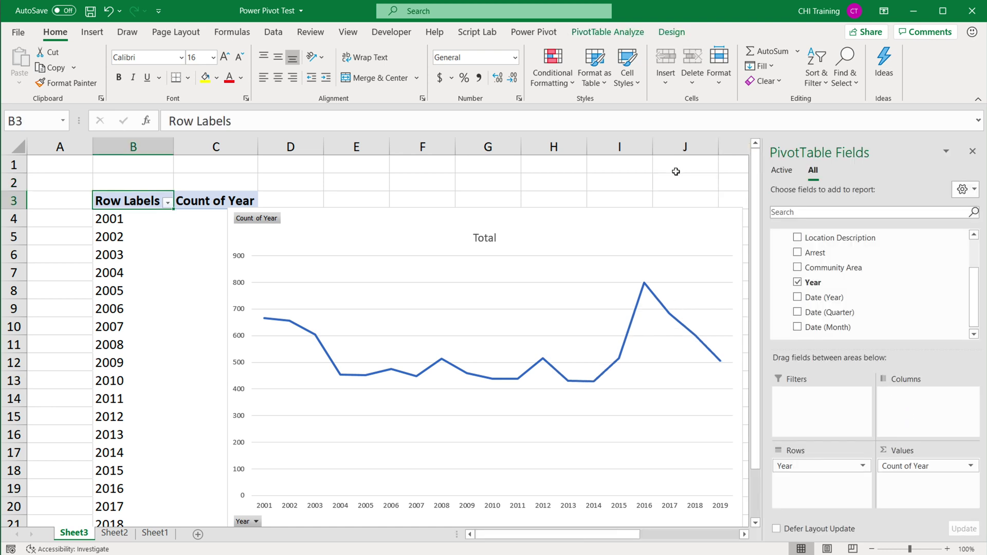
{"action": "left_click", "coordinate": [677, 172]}
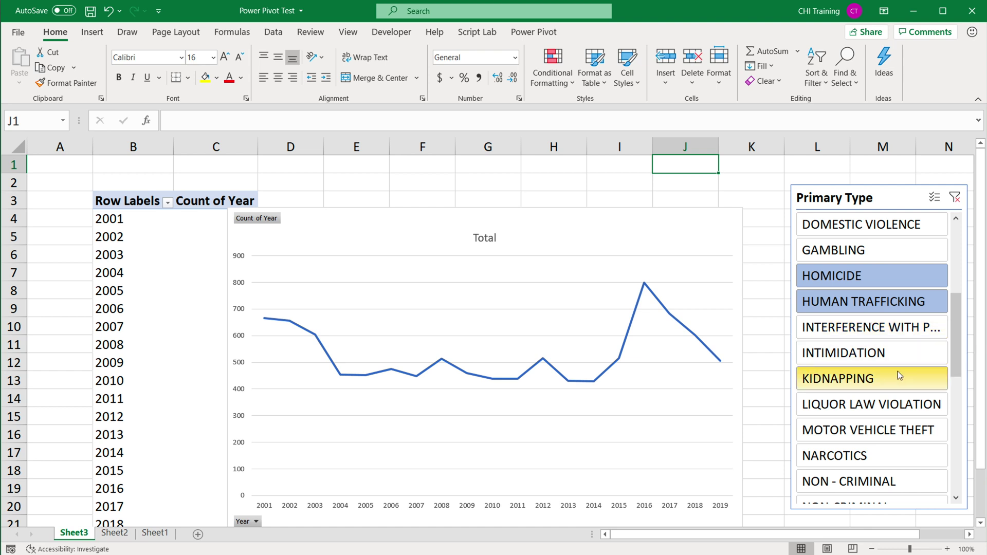
{"action": "left_click", "coordinate": [883, 378]}
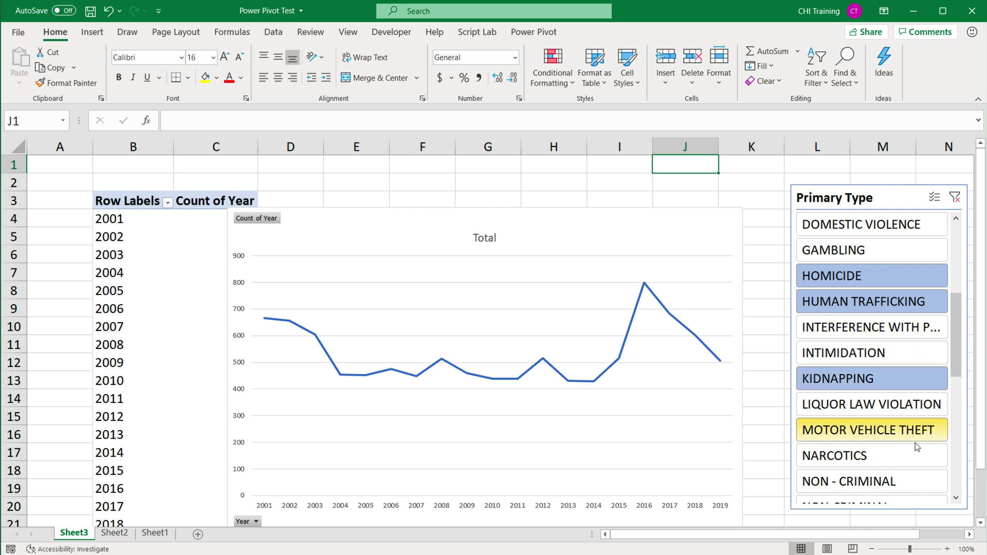
{"action": "left_click", "coordinate": [584, 180]}
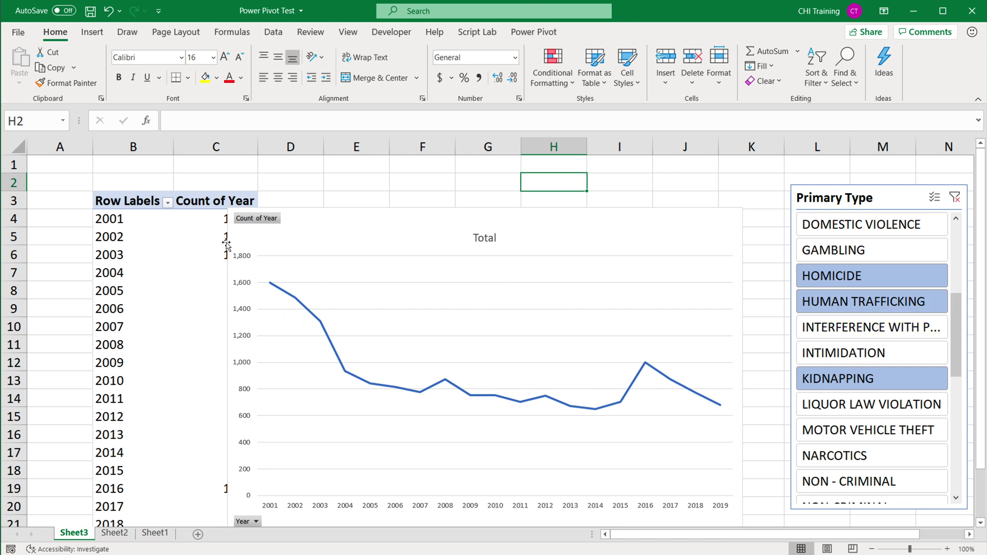
{"action": "left_click_drag", "start_coordinate": [956, 334], "coordinate": [981, 293]}
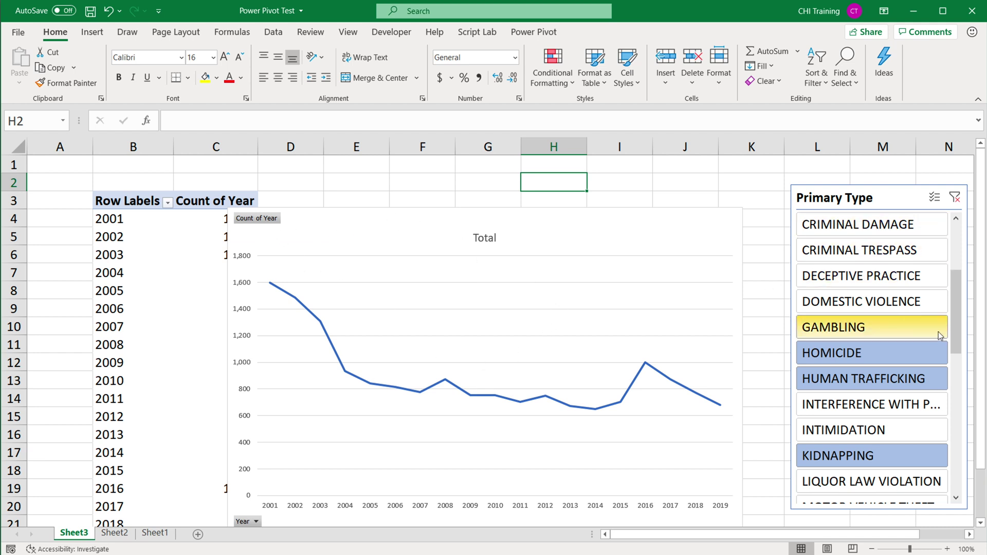
- Rename Sheet2 to 'Year to Year Month to Month'
{"action": "left_click", "coordinate": [120, 535]}
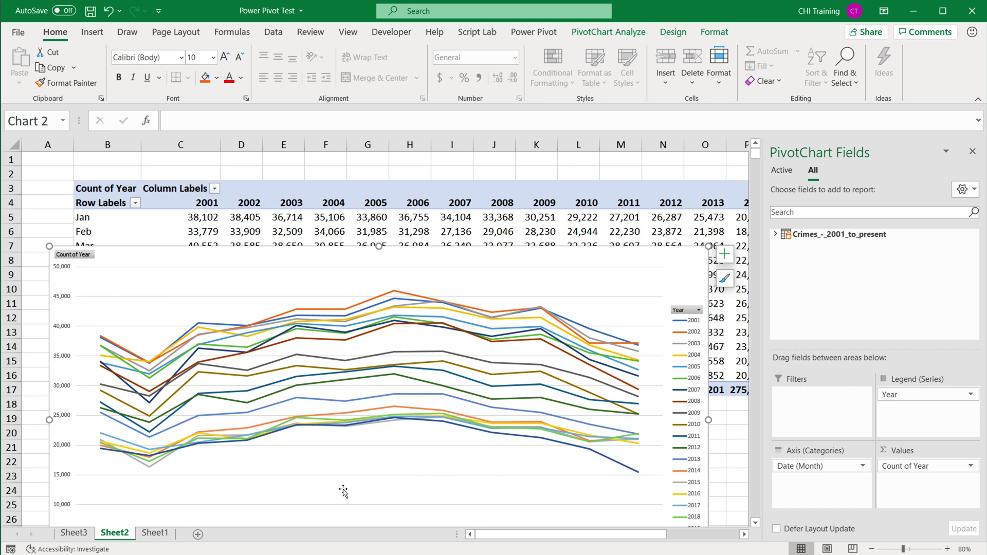
{"action": "double_click", "coordinate": [115, 534]}
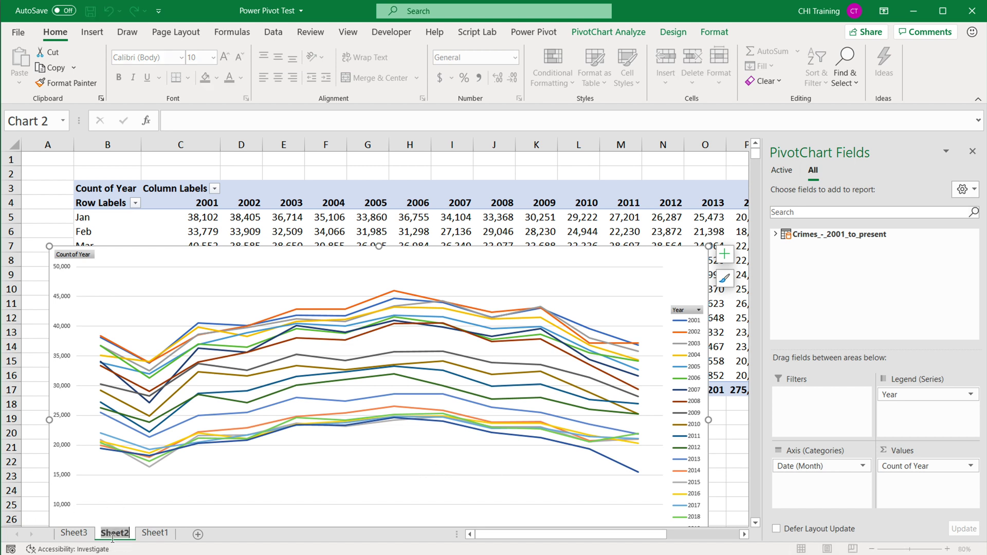
{"action": "type", "text": "Year"}
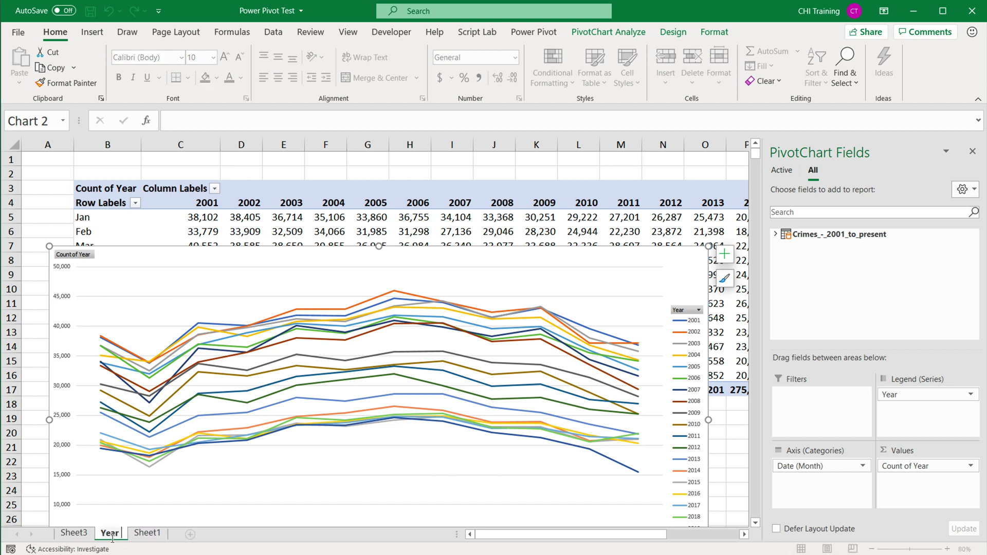
{"action": "type", "text": " to Year Mon"}
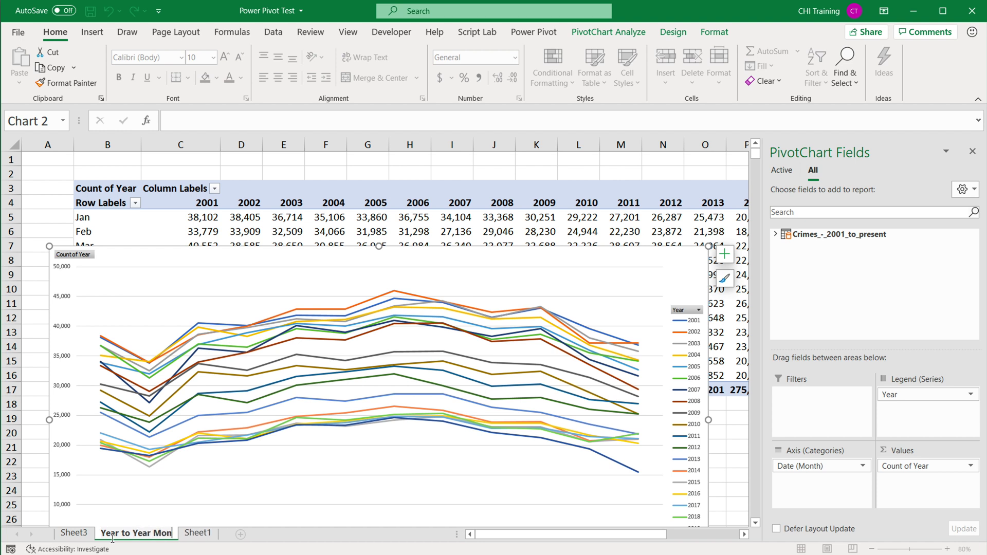
{"action": "type", "text": "th to Month"}
{"action": "key", "text": "Return"}
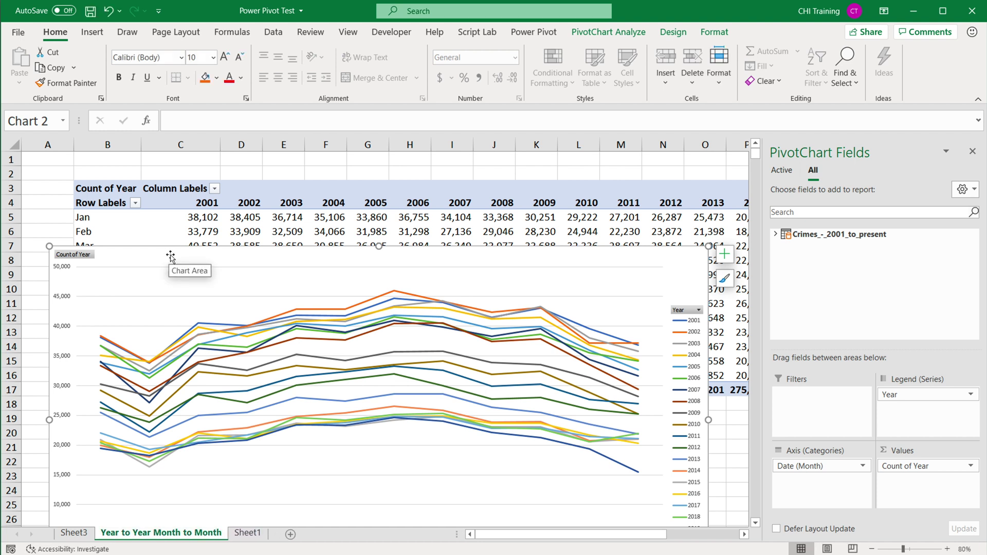
- Insert a Primary Type slicer for the month-by-year pivot chart
{"action": "left_click", "coordinate": [608, 35]}
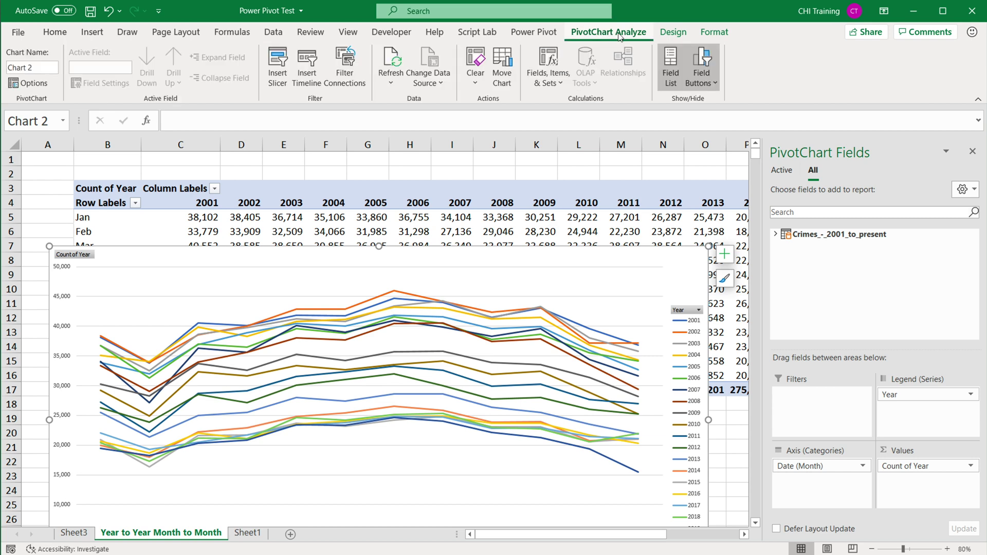
{"action": "left_click", "coordinate": [281, 74]}
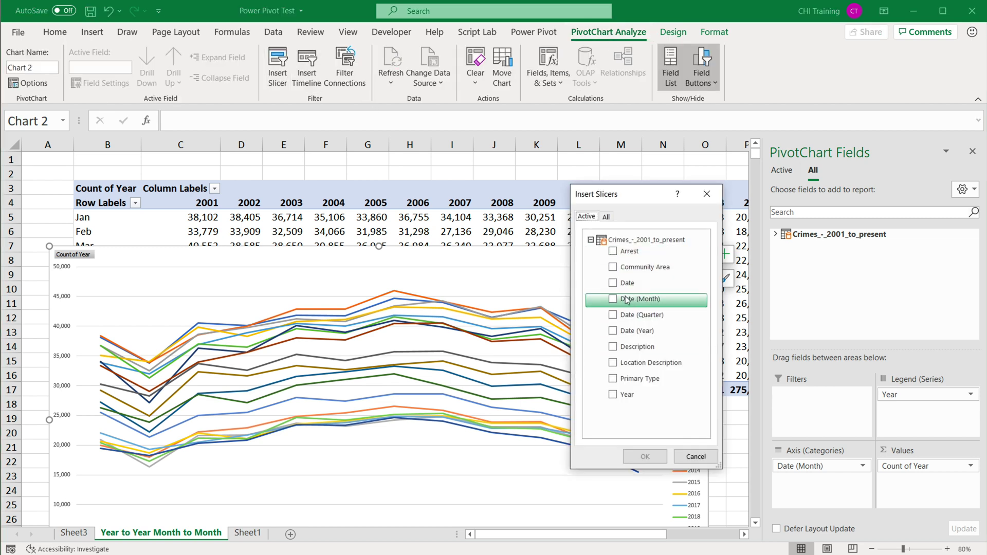
{"action": "left_click", "coordinate": [613, 379]}
{"action": "left_click", "coordinate": [644, 457]}
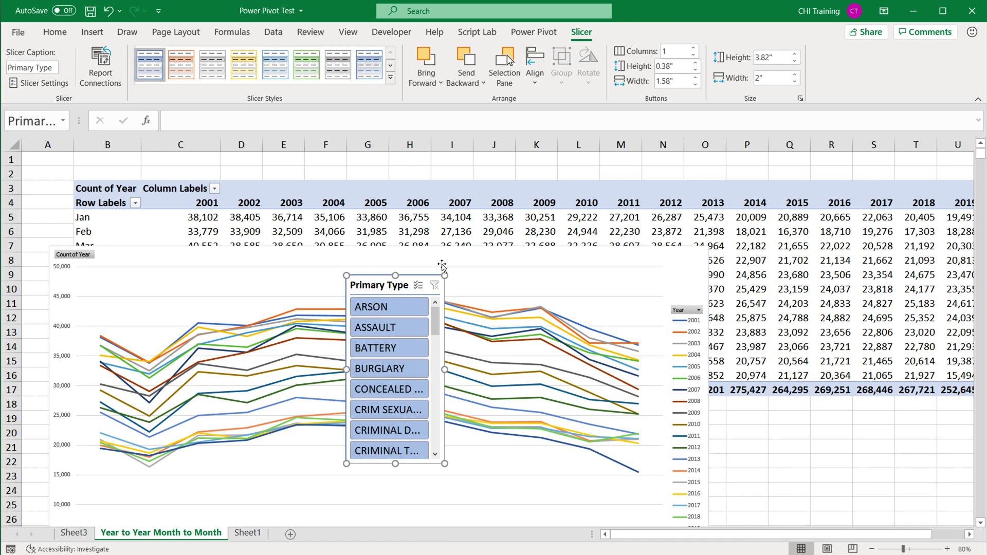
- Place the slicer right of the chart, enlarge it, and try HOMICIDE then MOTOR VEHICLE THEFT
{"action": "left_click_drag", "start_coordinate": [415, 283], "coordinate": [805, 231]}
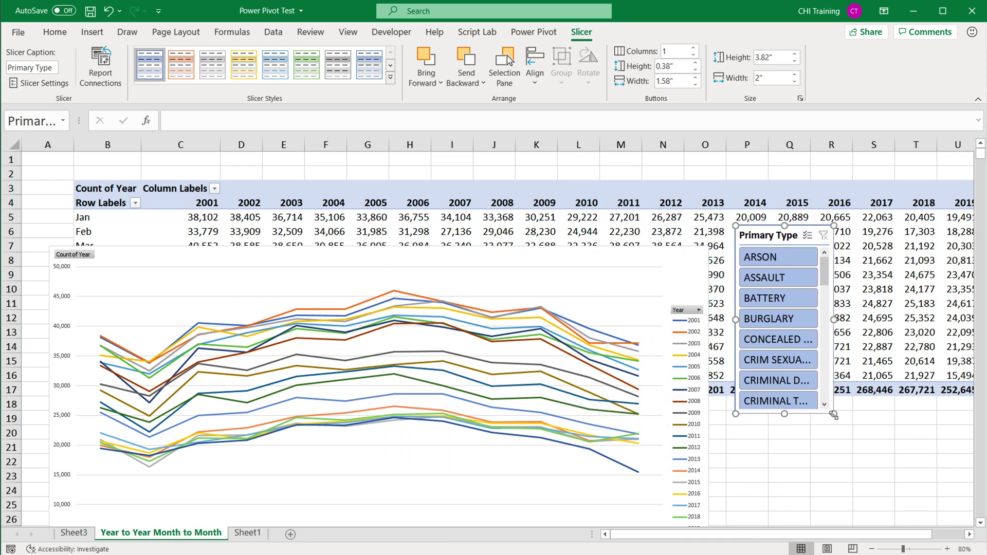
{"action": "left_click_drag", "start_coordinate": [833, 414], "coordinate": [935, 469]}
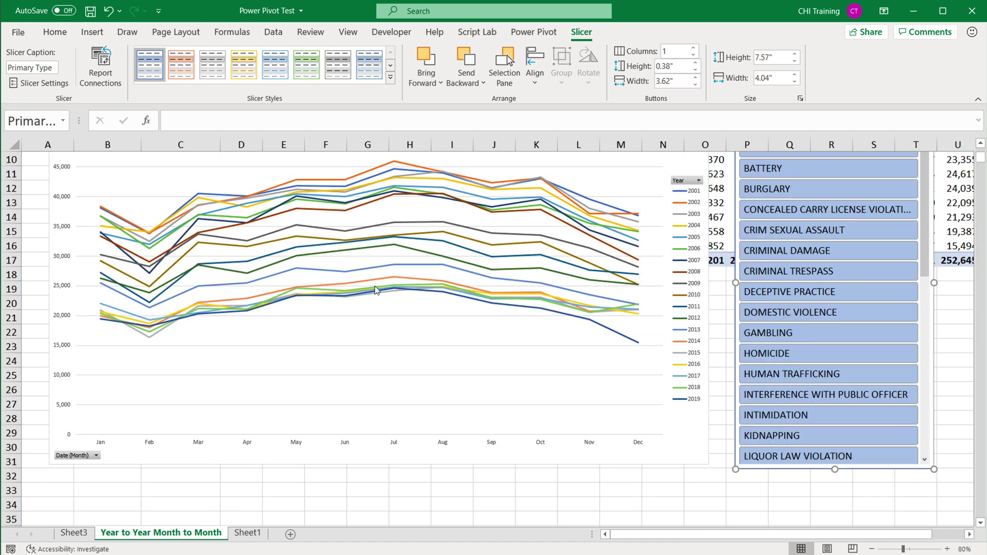
{"action": "scroll", "coordinate": [803, 229], "scroll_direction": "down", "scroll_amount": 2}
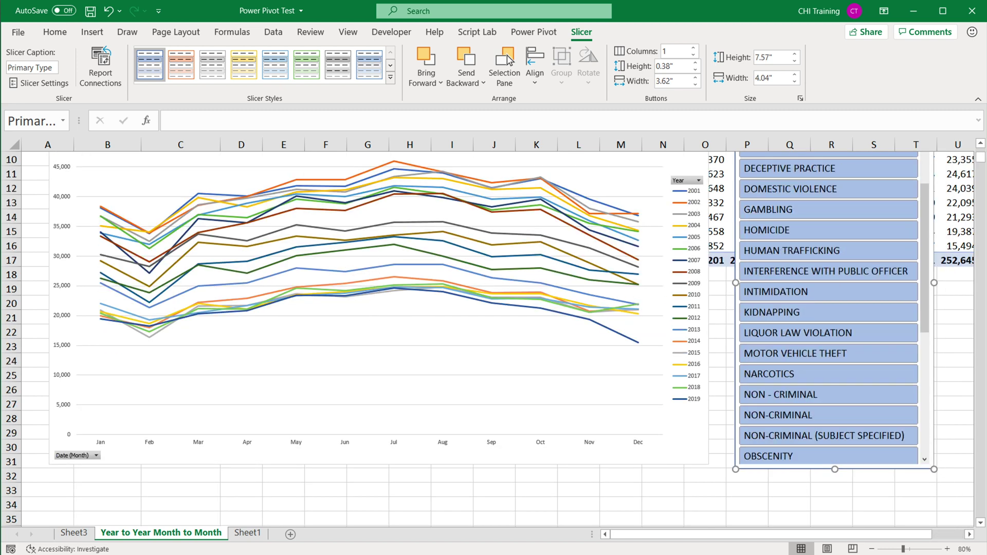
{"action": "scroll", "coordinate": [981, 146], "scroll_direction": "up", "scroll_amount": 5}
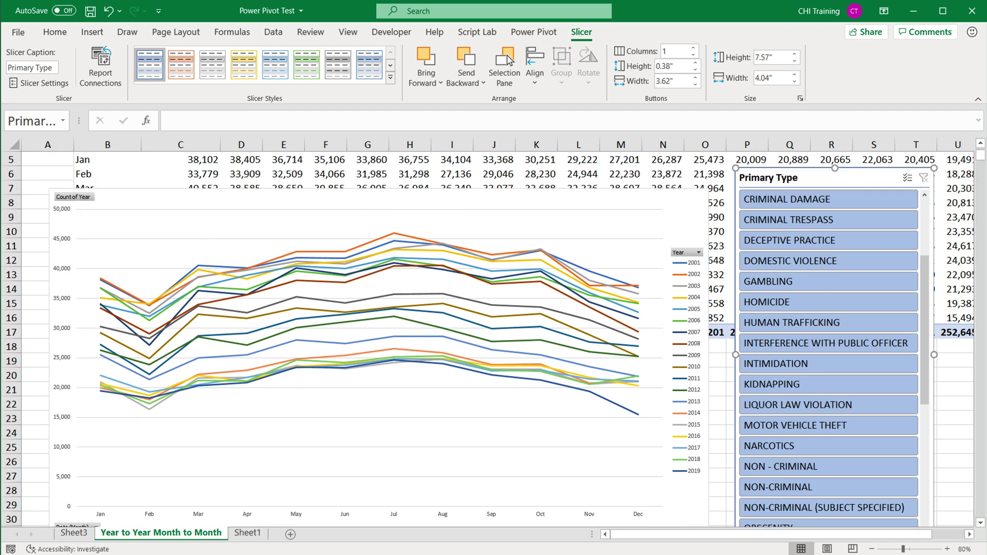
{"action": "left_click", "coordinate": [782, 305]}
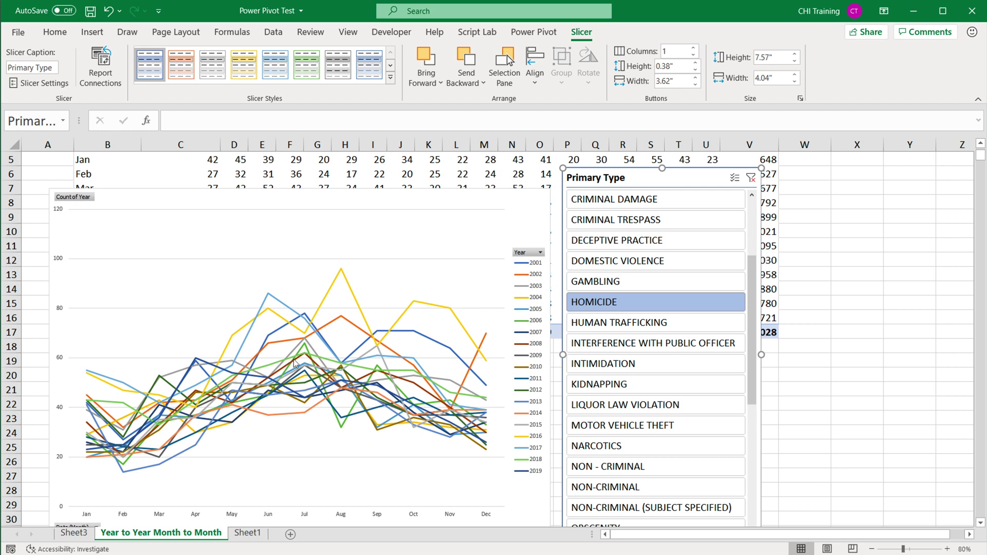
{"action": "left_click", "coordinate": [624, 428]}
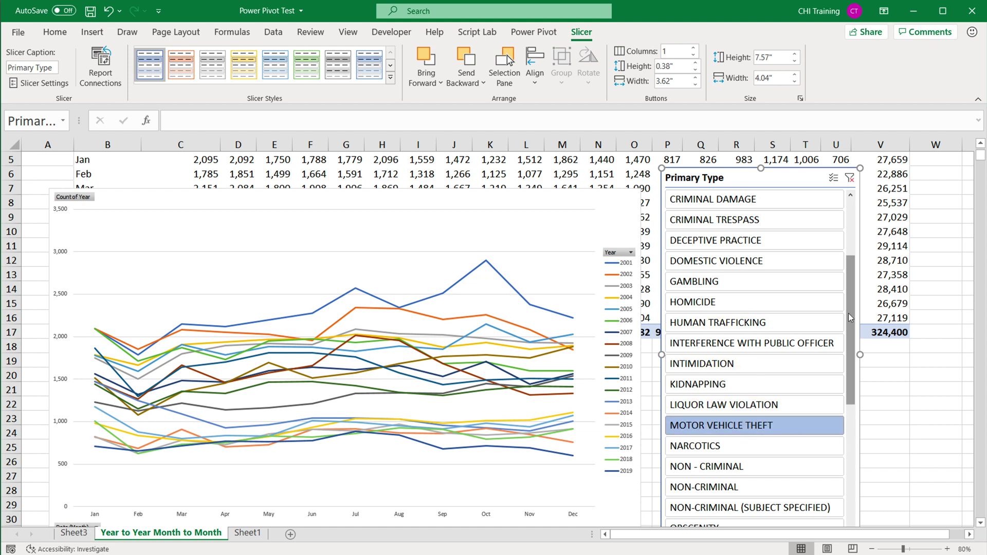
{"action": "scroll", "coordinate": [833, 308], "scroll_direction": "up", "scroll_amount": 2}
- Clear the slicer filter and rename Sheet3 to 'Year to Year'
{"action": "left_click", "coordinate": [849, 178]}
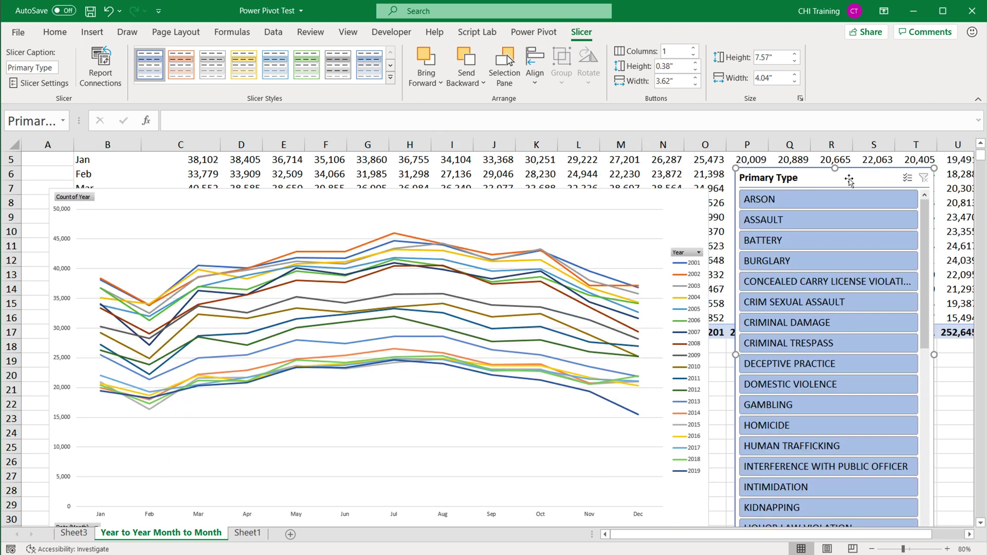
{"action": "left_click", "coordinate": [84, 534]}
{"action": "double_click", "coordinate": [85, 534]}
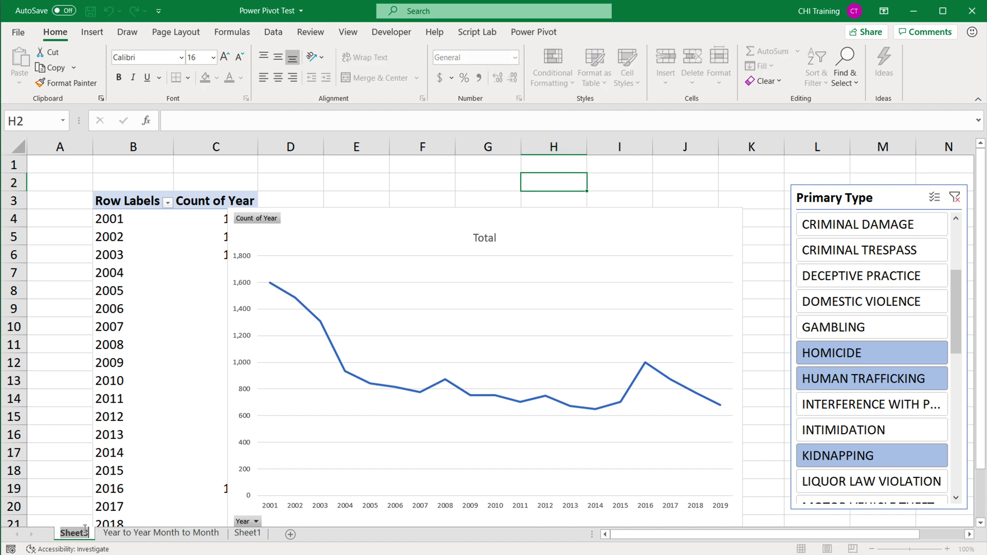
{"action": "type", "text": "Year to YE"}
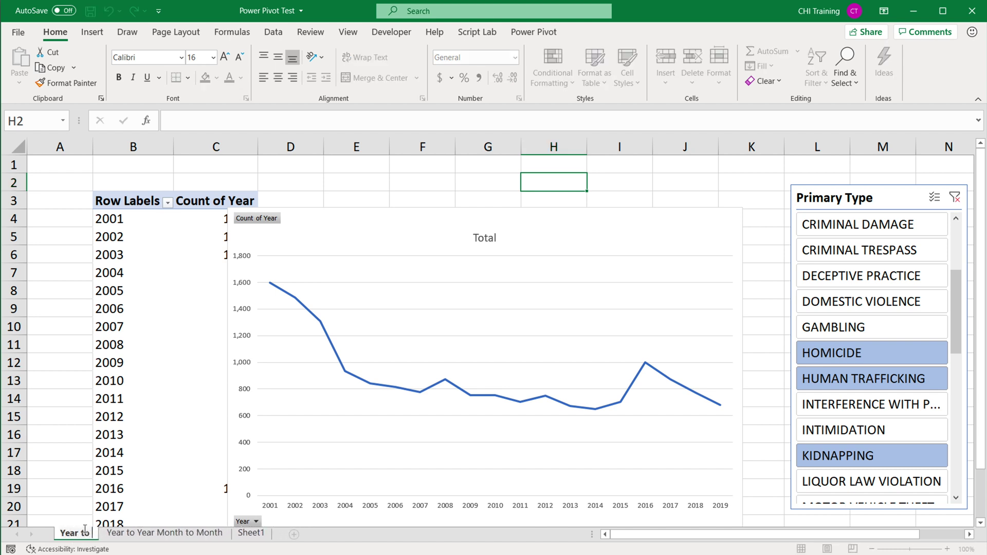
{"action": "key", "text": "BackSpace"}
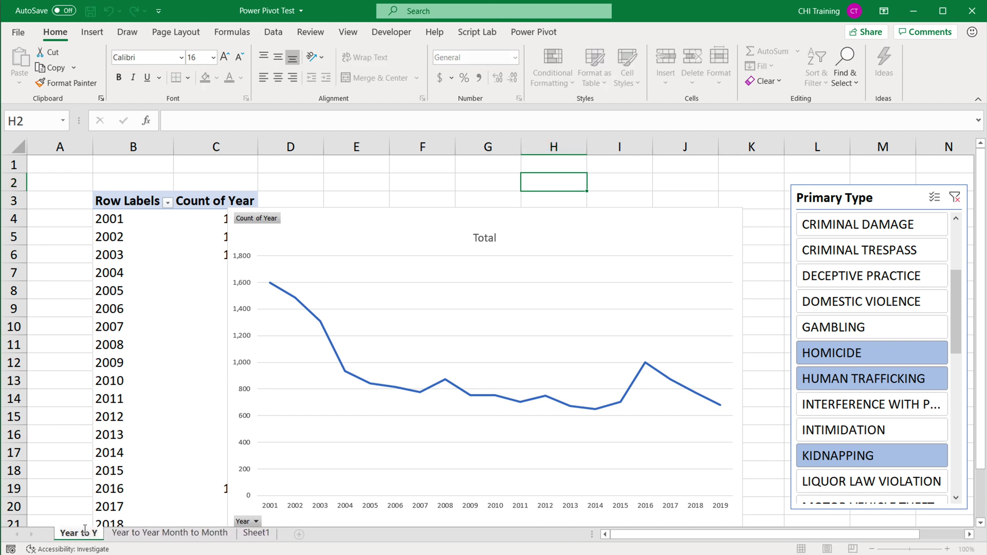
{"action": "type", "text": "ear"}
{"action": "key", "text": "Return"}
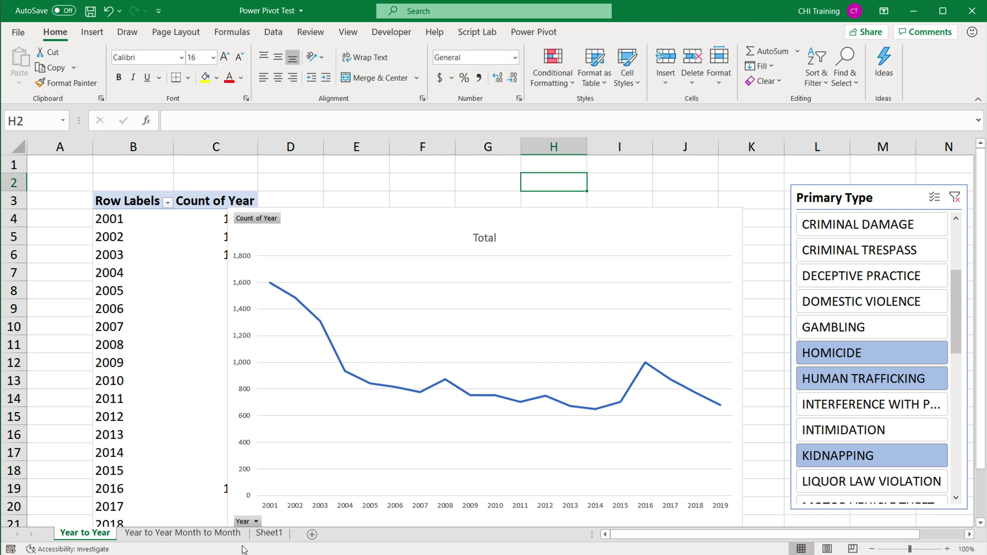
- Delete the empty Sheet1
{"action": "left_click", "coordinate": [272, 534]}
{"action": "right_click", "coordinate": [273, 534]}
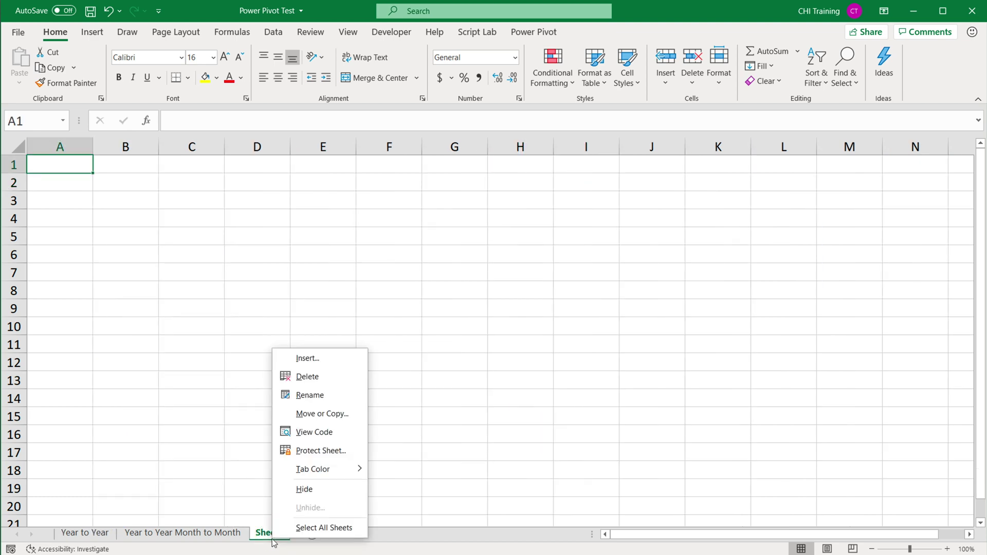
{"action": "left_click", "coordinate": [309, 373]}
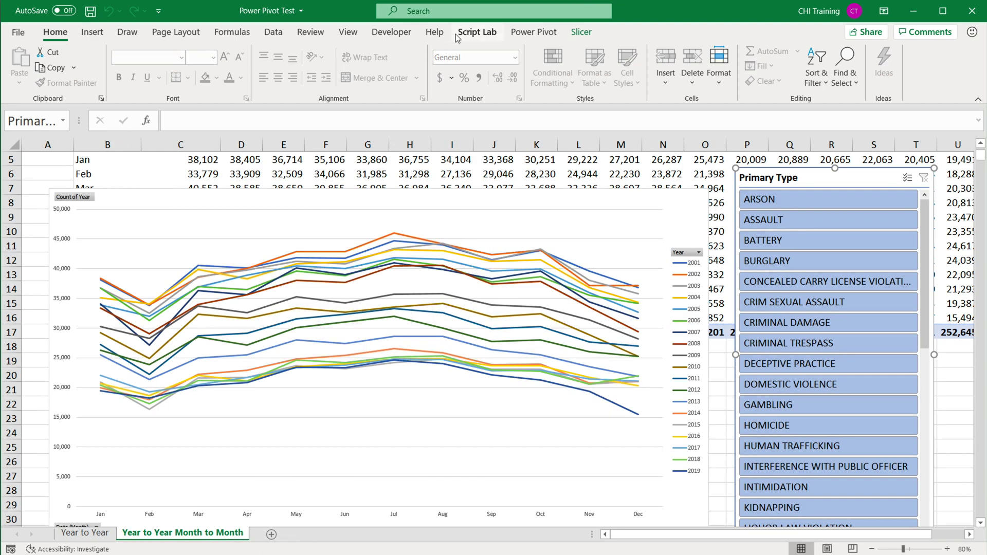
- Save the workbook and start a new data-model PivotTable on a new worksheet
{"action": "left_click", "coordinate": [547, 34]}
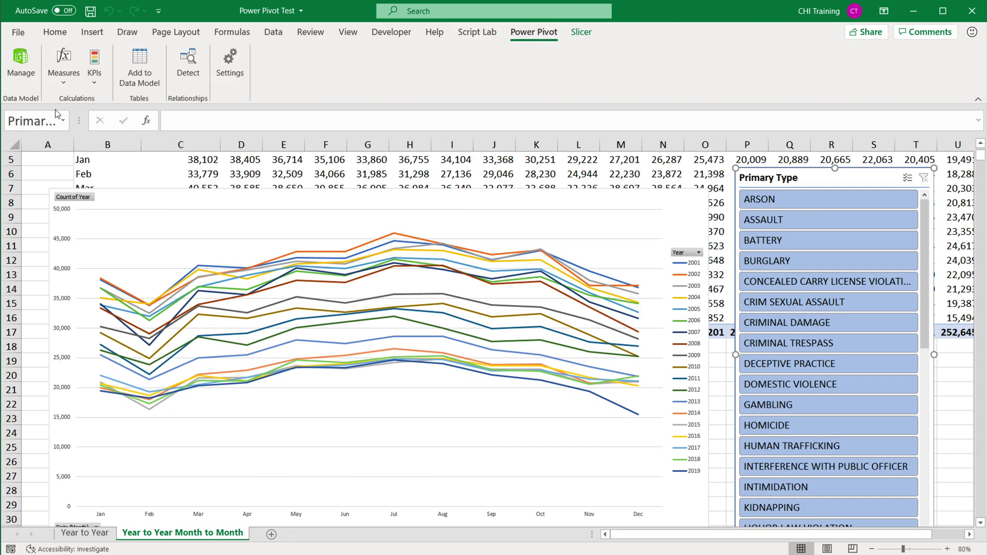
{"action": "left_click", "coordinate": [90, 11]}
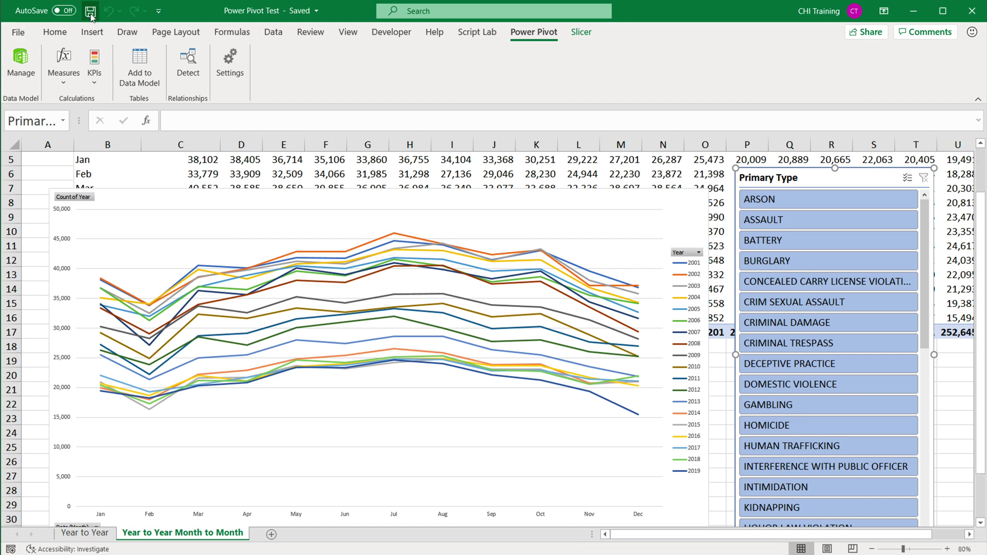
{"action": "left_click", "coordinate": [15, 77]}
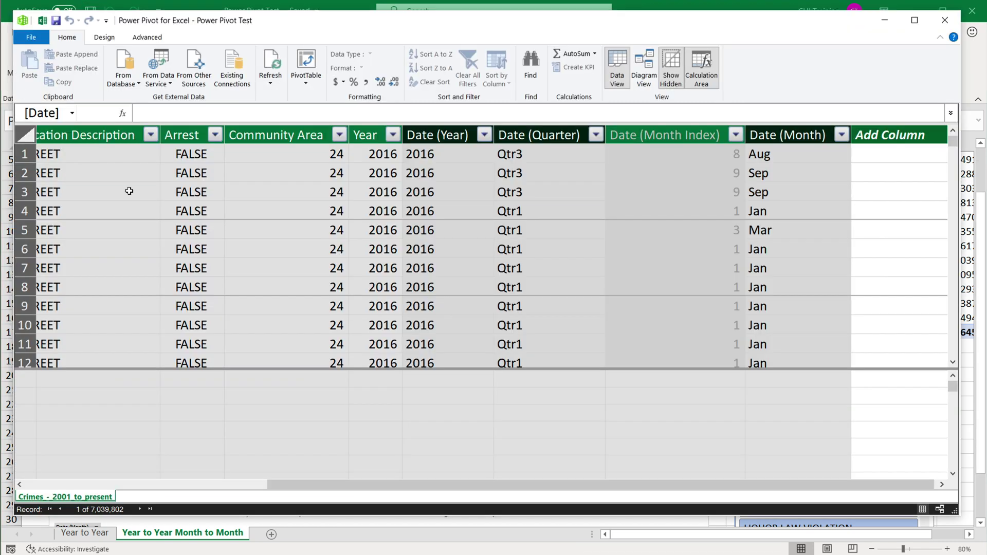
{"action": "left_click", "coordinate": [308, 60]}
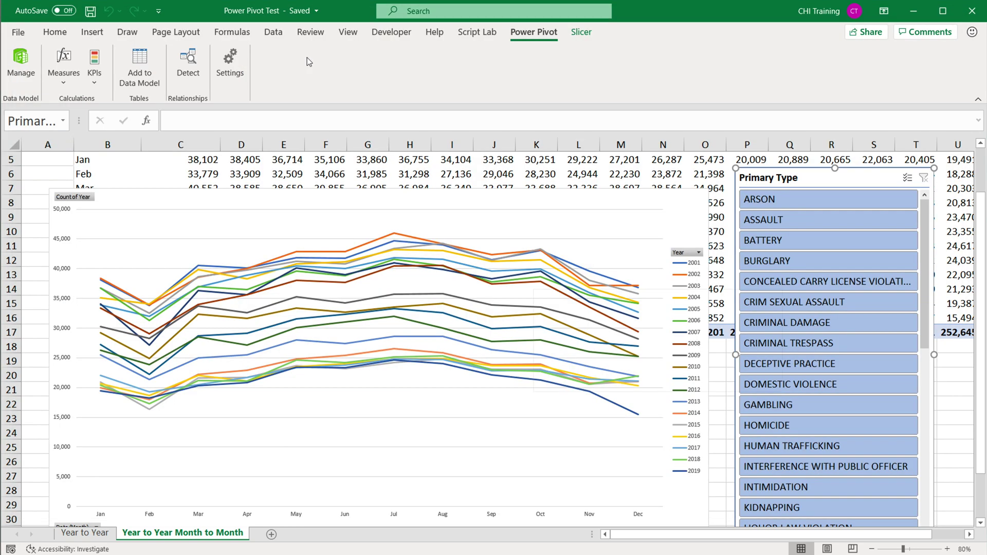
- Create the PivotTable on a new sheet and add the Year field to Values
{"action": "left_click", "coordinate": [699, 385]}
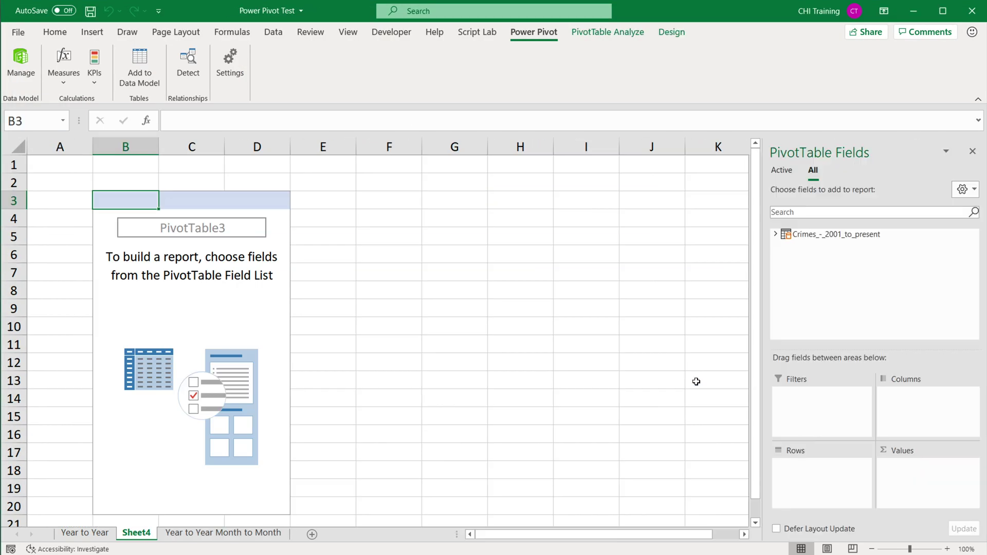
{"action": "left_click", "coordinate": [776, 234]}
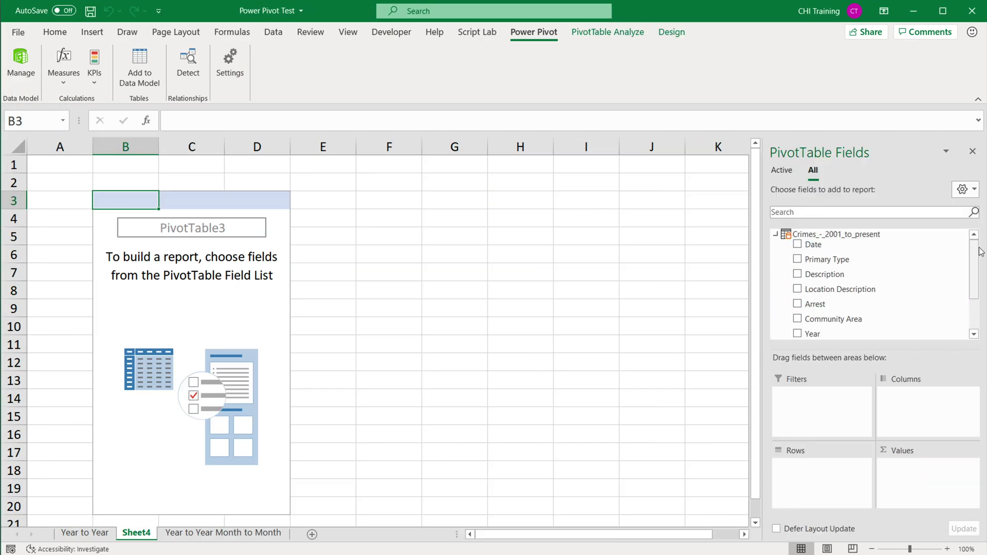
{"action": "left_click_drag", "start_coordinate": [980, 257], "coordinate": [979, 274]}
{"action": "left_click_drag", "start_coordinate": [854, 290], "coordinate": [950, 479]}
- Summarise Year as Count, formatted as Number with 0 decimals and a thousands separator
{"action": "right_click", "coordinate": [135, 220]}
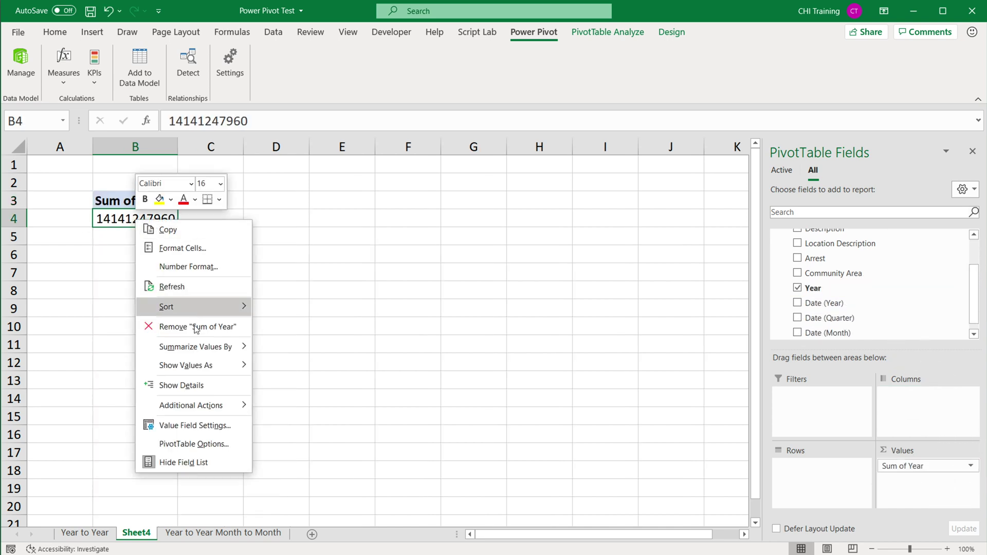
{"action": "left_click", "coordinate": [214, 425]}
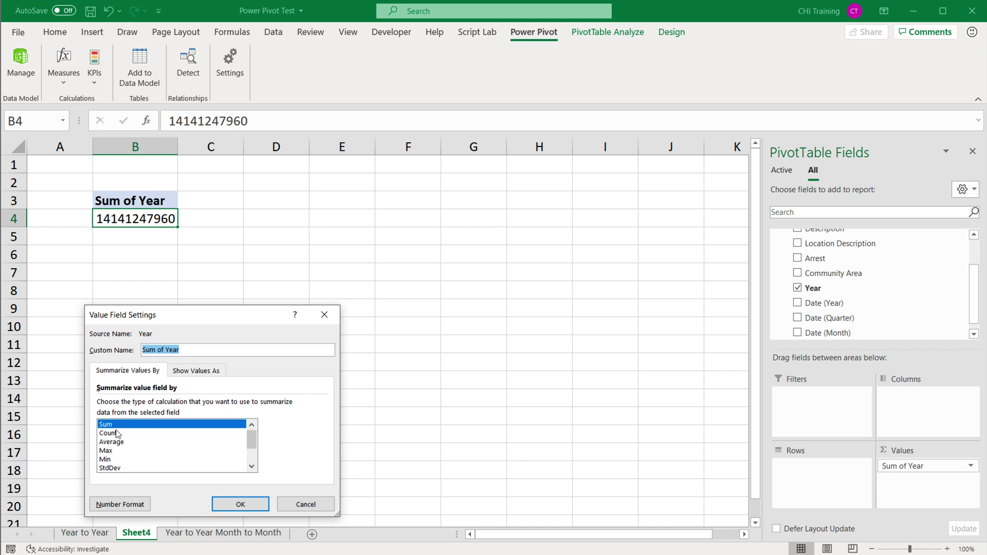
{"action": "left_click", "coordinate": [117, 434]}
{"action": "left_click", "coordinate": [117, 504]}
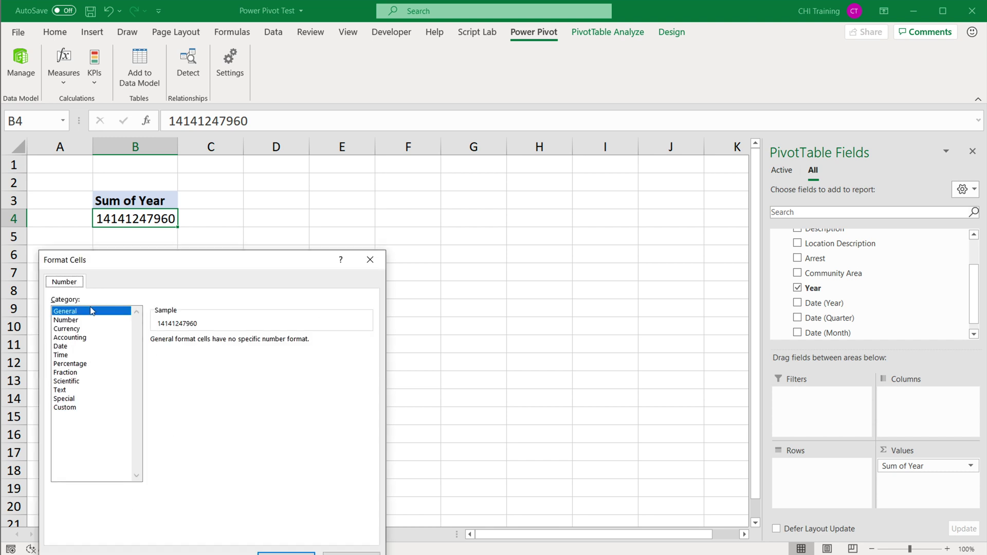
{"action": "left_click", "coordinate": [66, 319]}
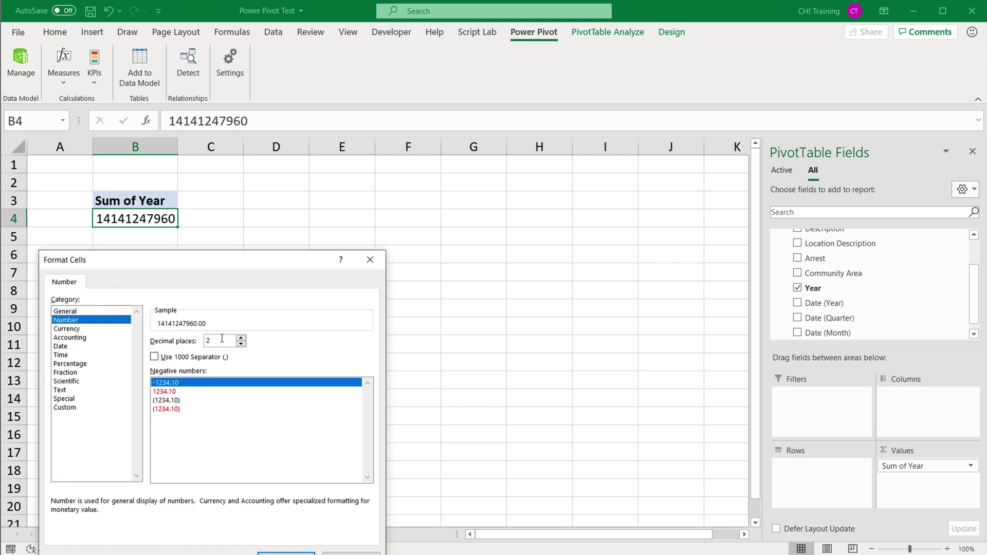
{"action": "left_click", "coordinate": [154, 358]}
{"action": "left_click", "coordinate": [155, 357]}
{"action": "left_click", "coordinate": [240, 344]}
{"action": "left_click", "coordinate": [241, 344]}
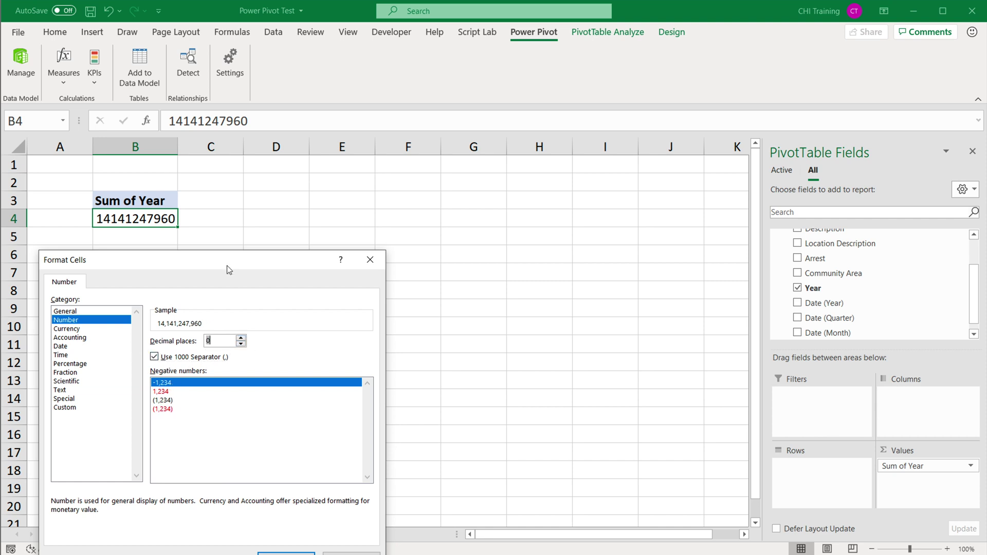
{"action": "left_click_drag", "start_coordinate": [227, 266], "coordinate": [251, 139]}
{"action": "left_click", "coordinate": [304, 431]}
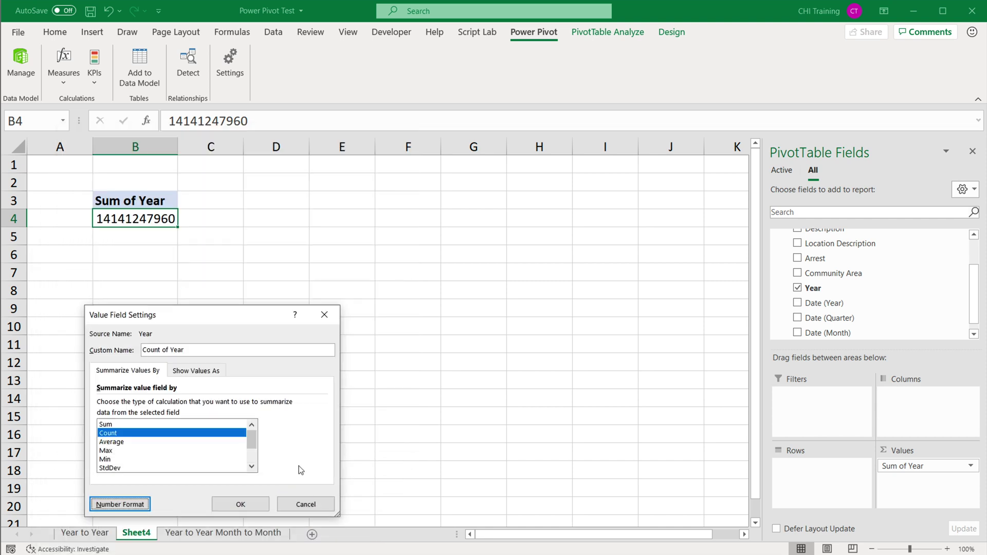
{"action": "left_click", "coordinate": [256, 502]}
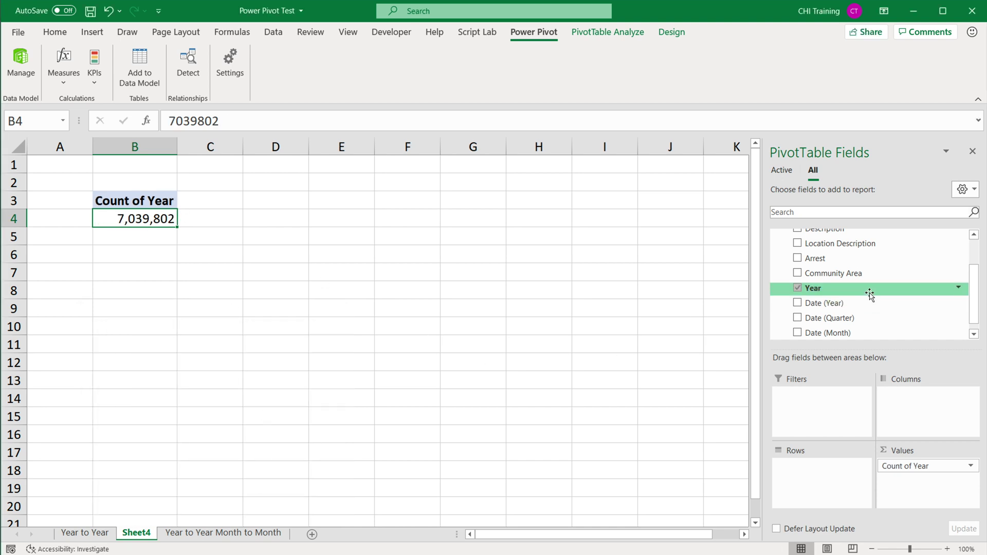
{"action": "left_click_drag", "start_coordinate": [827, 289], "coordinate": [836, 467]}
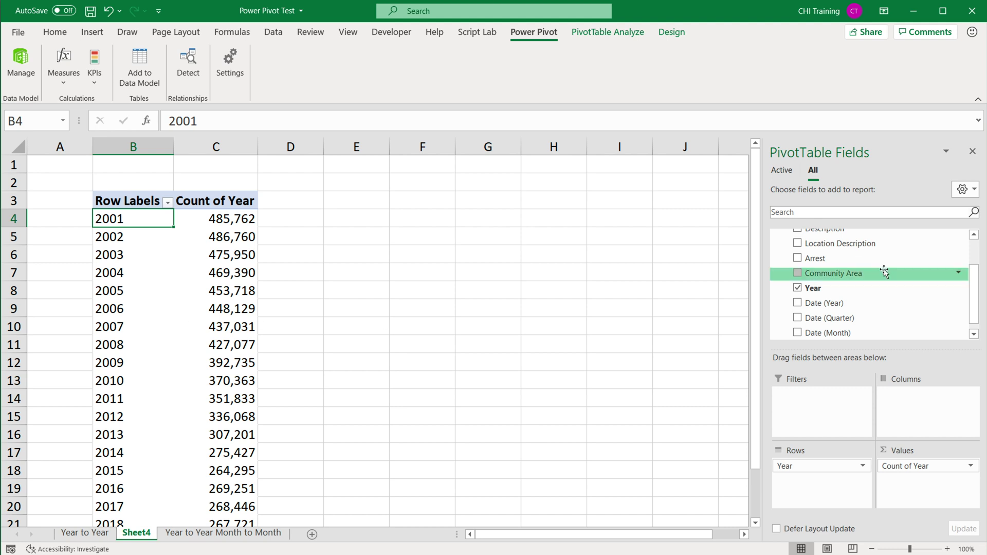
{"action": "left_click_drag", "start_coordinate": [973, 297], "coordinate": [971, 256]}
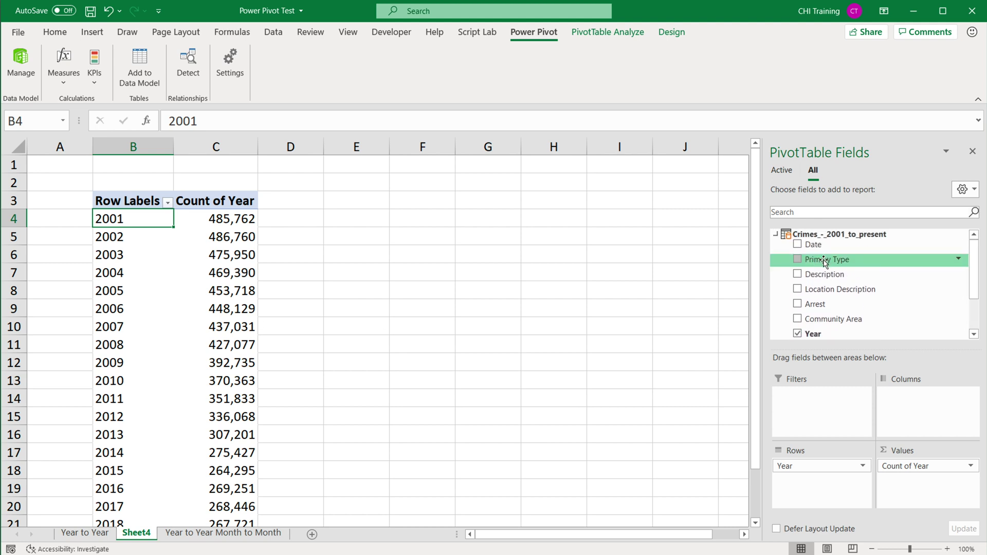
{"action": "mouse_move", "coordinate": [823, 261]}
{"action": "left_mouse_down"}
{"action": "mouse_move", "coordinate": [875, 403]}
{"action": "mouse_move", "coordinate": [924, 406]}
{"action": "left_mouse_up"}
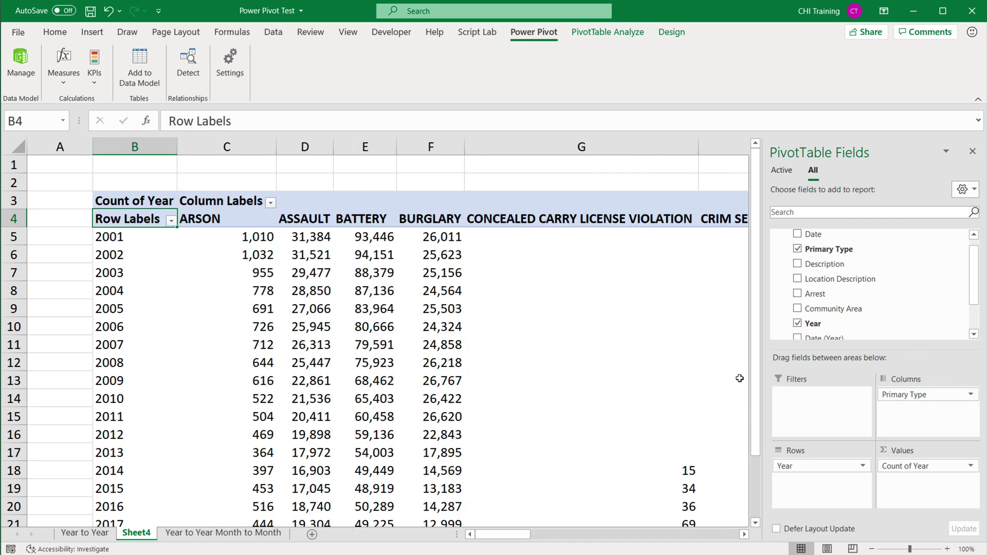
{"action": "scroll", "coordinate": [442, 426], "scroll_direction": "down", "scroll_amount": 1}
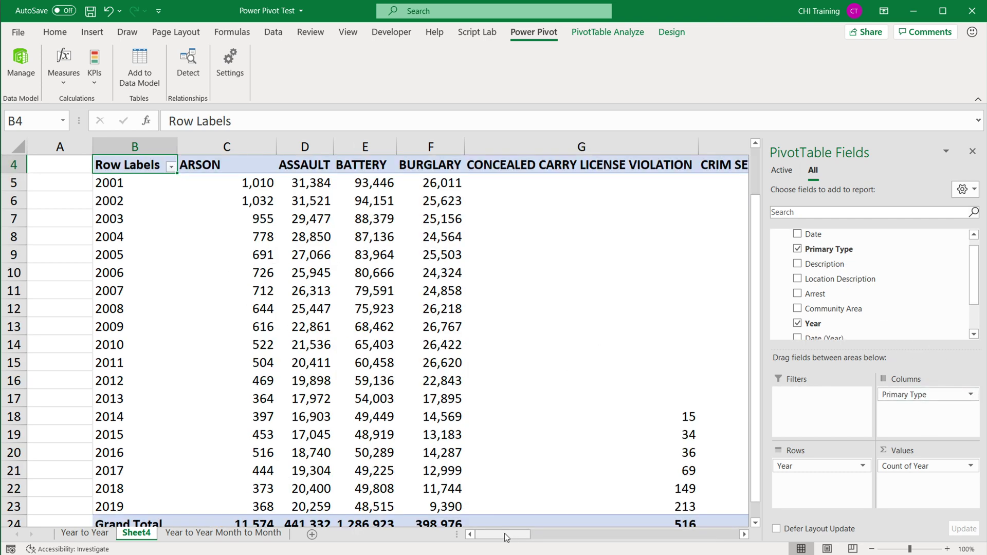
{"action": "left_click_drag", "start_coordinate": [506, 538], "coordinate": [545, 535]}
{"action": "left_click_drag", "start_coordinate": [176, 183], "coordinate": [218, 401]}
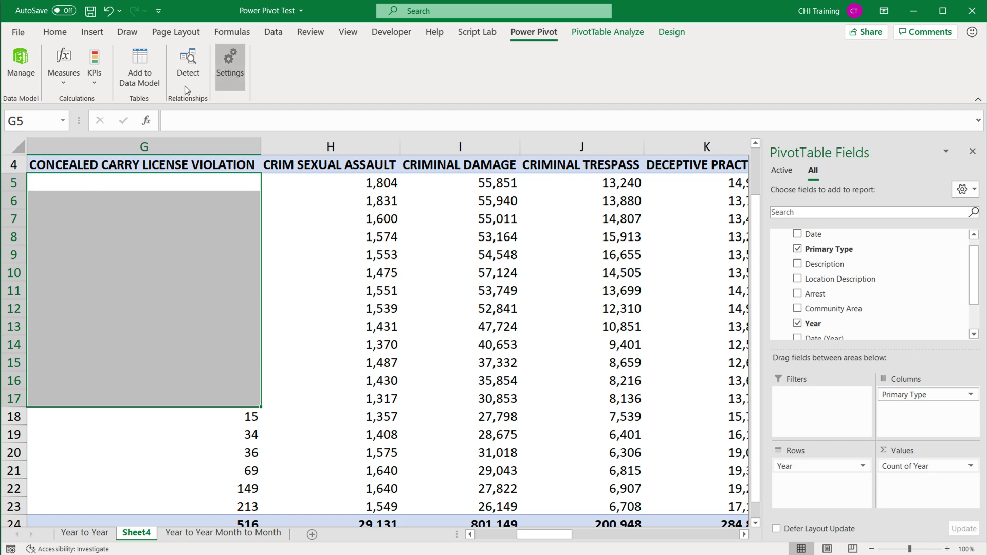
{"action": "left_click_drag", "start_coordinate": [560, 531], "coordinate": [600, 538]}
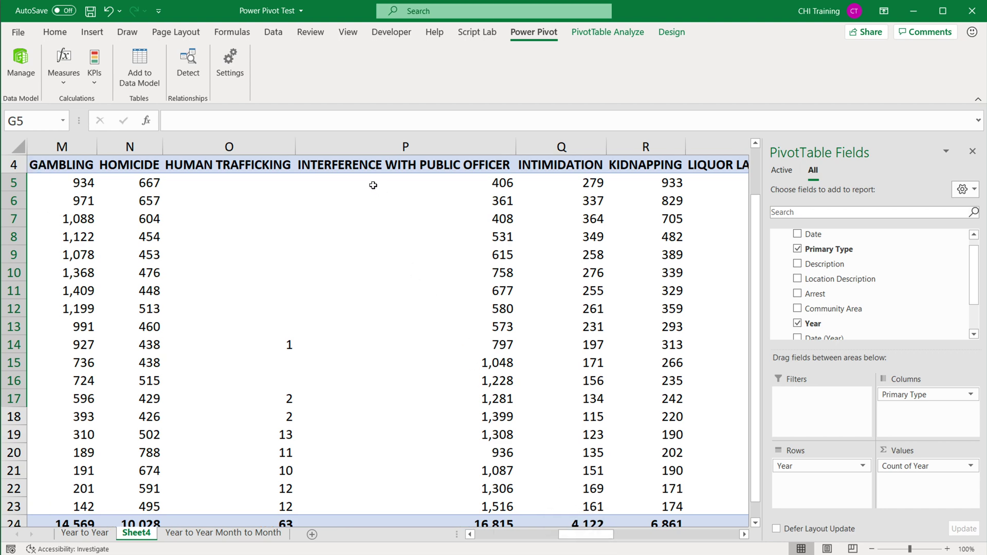
{"action": "left_click_drag", "start_coordinate": [251, 183], "coordinate": [248, 311]}
{"action": "left_click", "coordinate": [479, 452]}
{"action": "left_click_drag", "start_coordinate": [577, 534], "coordinate": [705, 552]}
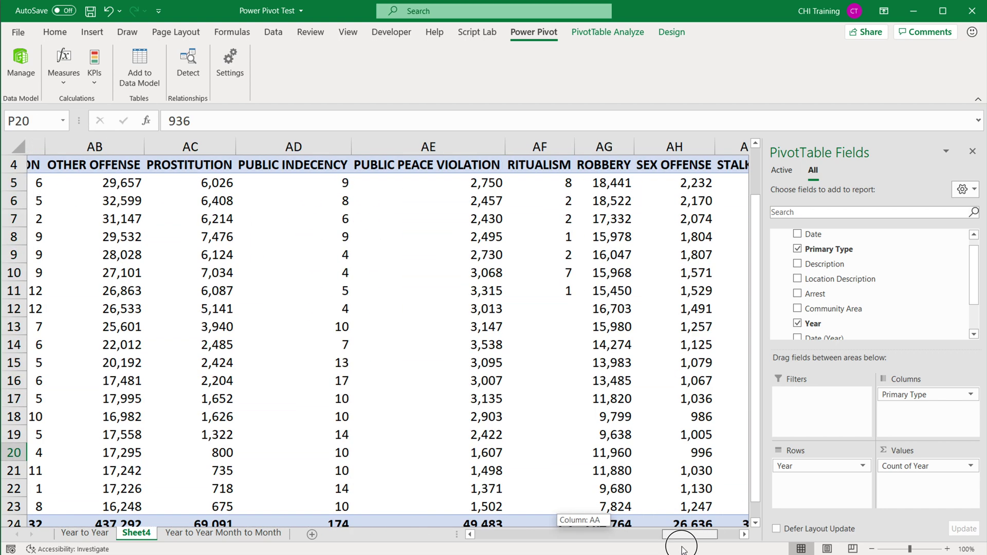
{"action": "left_click_drag", "start_coordinate": [677, 551], "coordinate": [194, 505]}
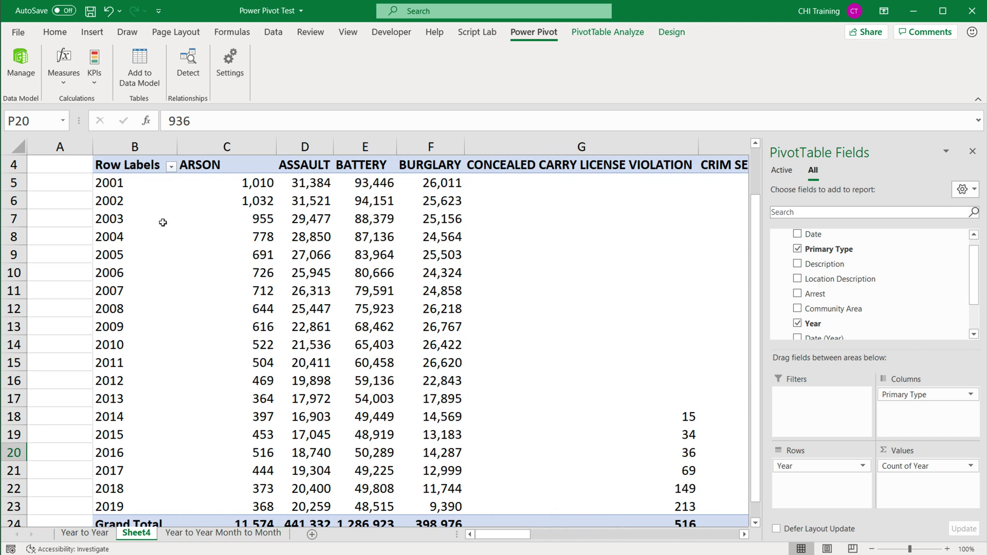
{"action": "left_click", "coordinate": [131, 184]}
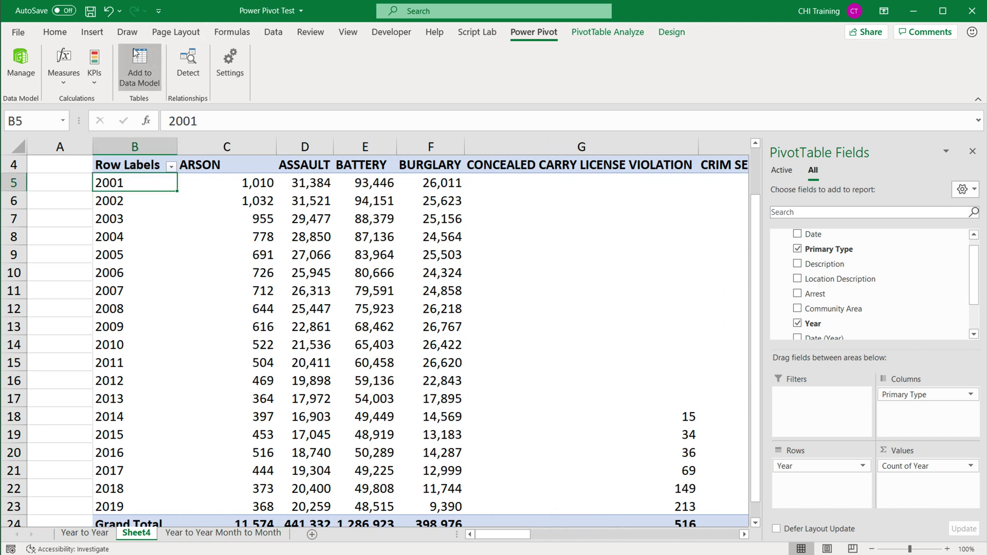
- Insert a 2-D Line PivotChart, move it to the top-left and enlarge it over the pivot
{"action": "left_click", "coordinate": [93, 33]}
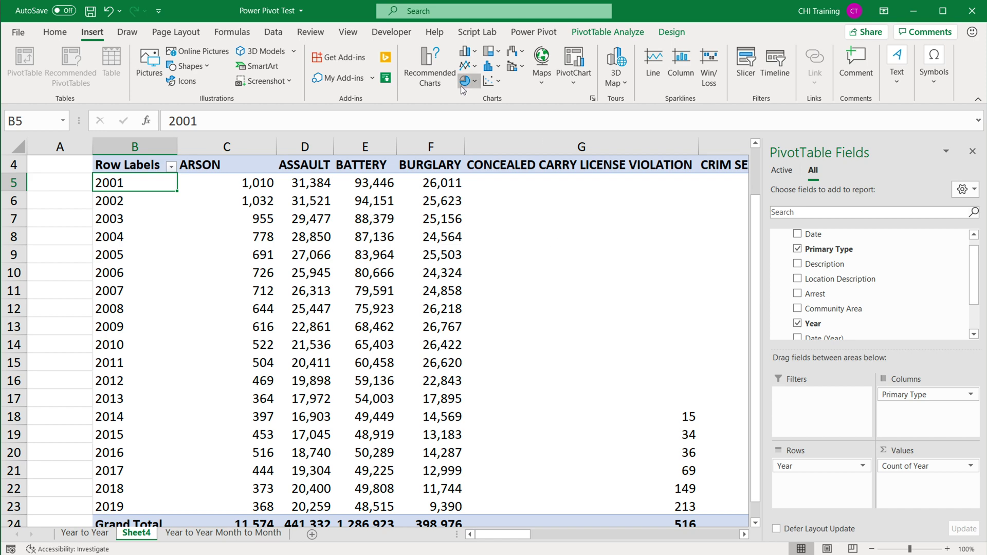
{"action": "left_click", "coordinate": [469, 66]}
{"action": "left_click", "coordinate": [476, 113]}
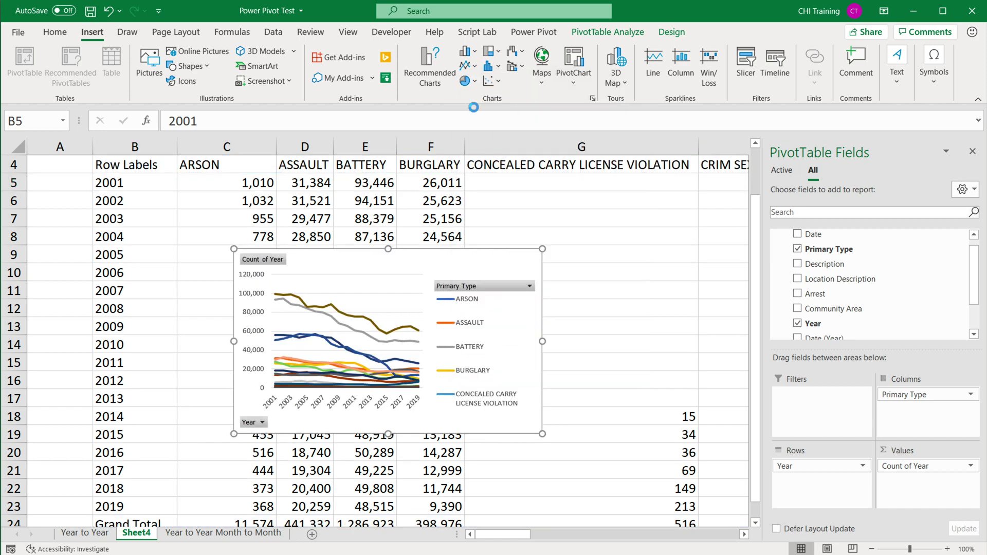
{"action": "left_click_drag", "start_coordinate": [421, 251], "coordinate": [273, 158]}
{"action": "left_click_drag", "start_coordinate": [395, 342], "coordinate": [702, 520]}
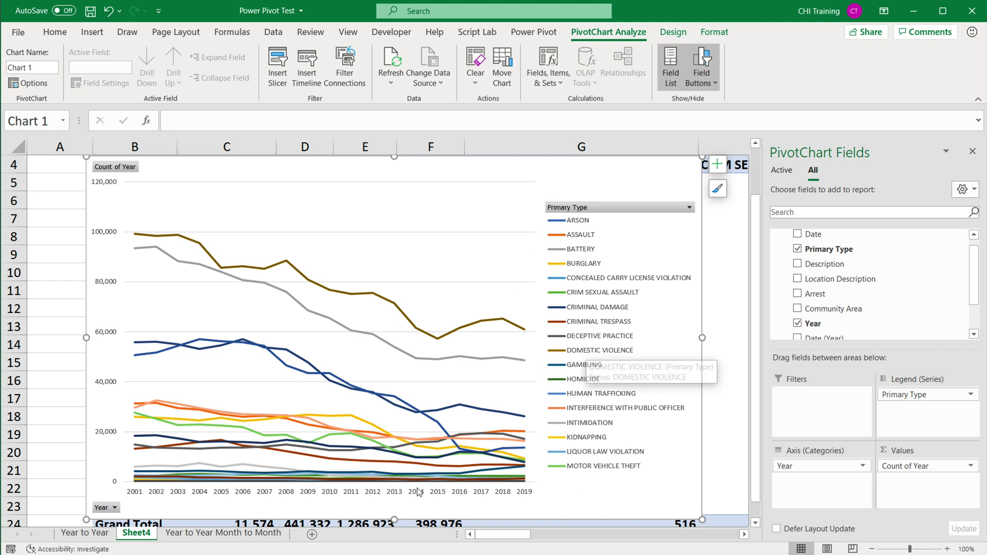
- Filter the chart's Primary Type to BURGLARY, ROBBERY, THEFT and MOTOR VEHICLE THEFT only
{"action": "key", "text": "Escape"}
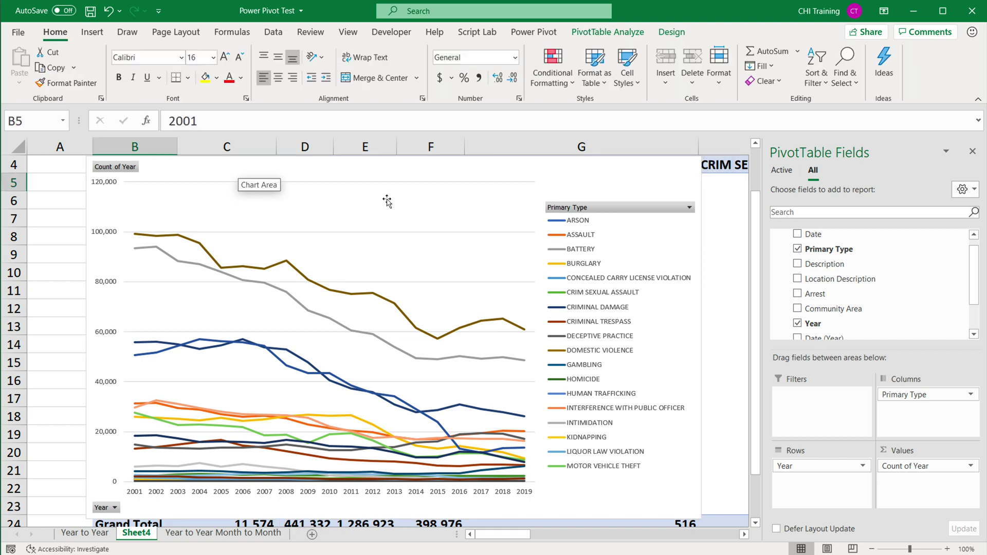
{"action": "left_click", "coordinate": [384, 172]}
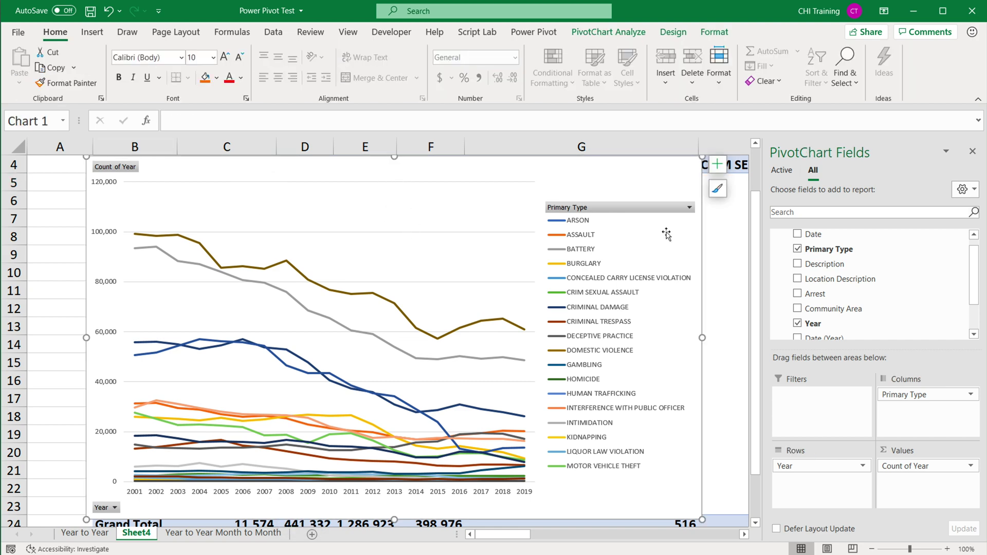
{"action": "left_click", "coordinate": [689, 208]}
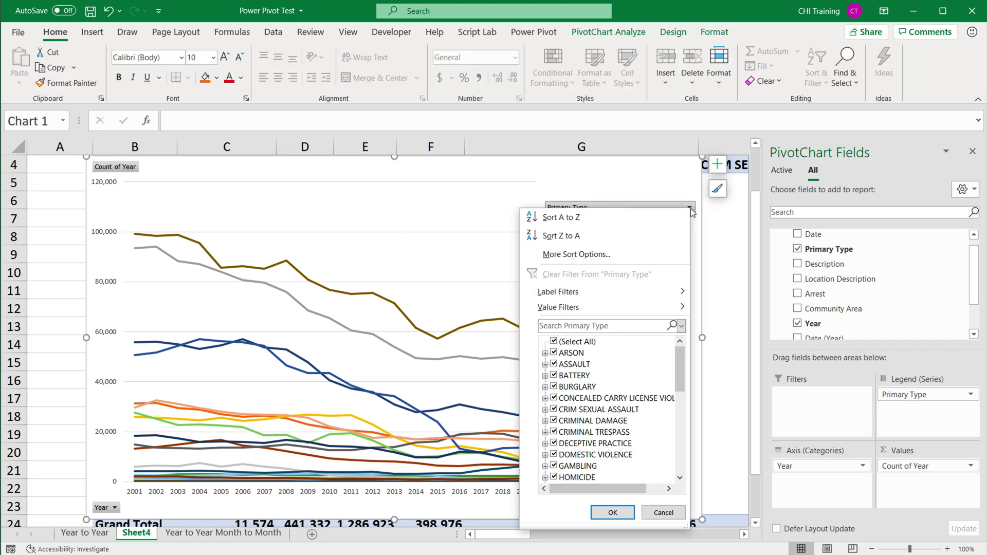
{"action": "left_click", "coordinate": [554, 341]}
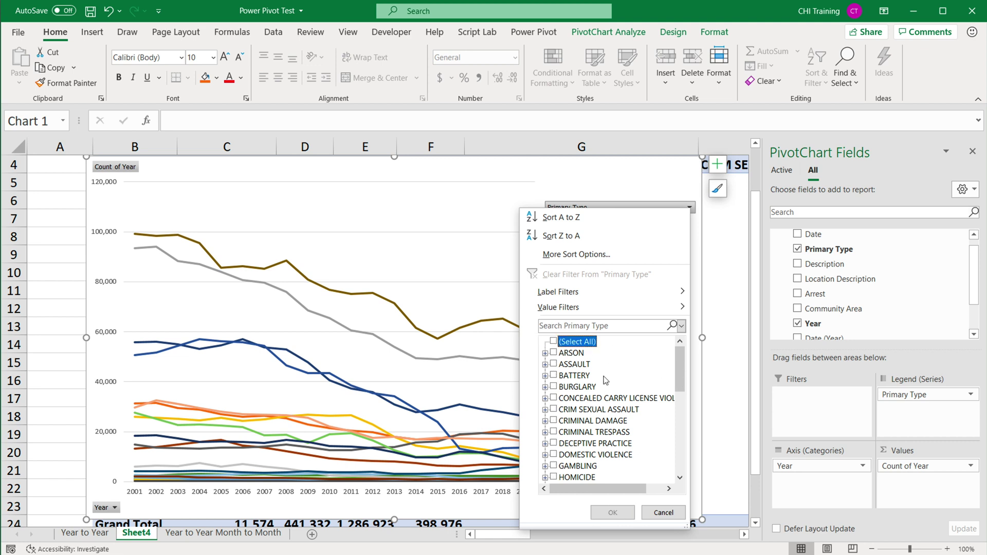
{"action": "left_click", "coordinate": [554, 387]}
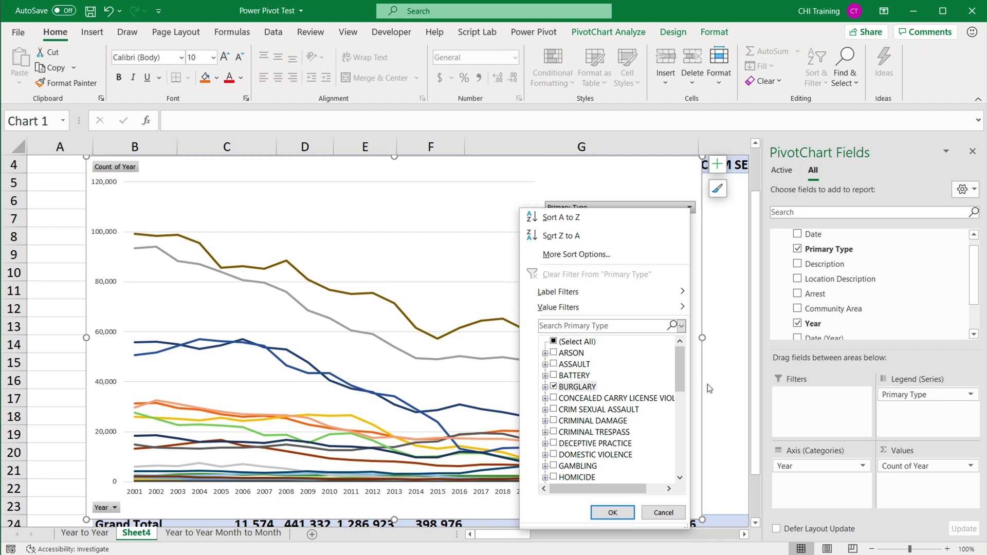
{"action": "left_click_drag", "start_coordinate": [680, 365], "coordinate": [686, 460]}
{"action": "left_click", "coordinate": [554, 432]}
{"action": "left_click", "coordinate": [554, 466]}
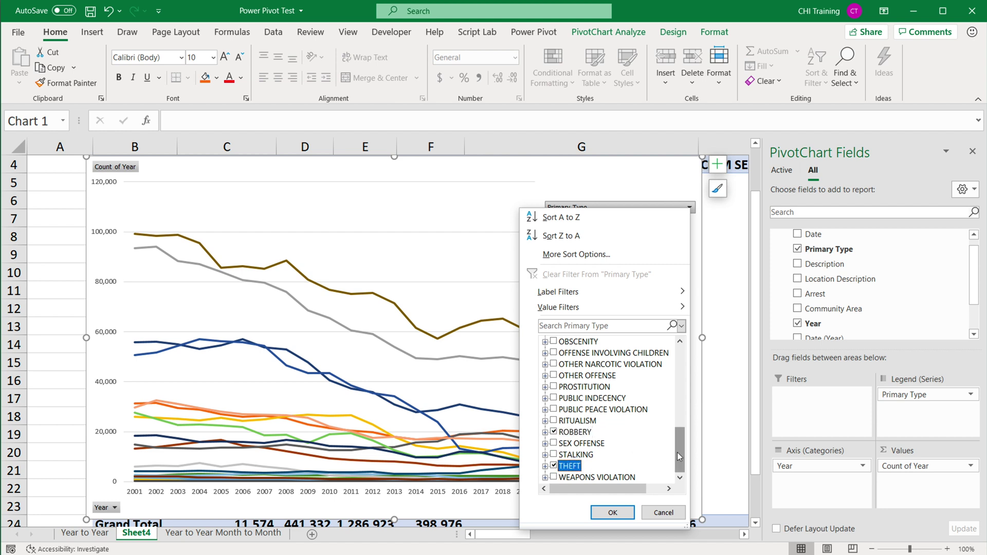
{"action": "left_click_drag", "start_coordinate": [678, 452], "coordinate": [685, 428]}
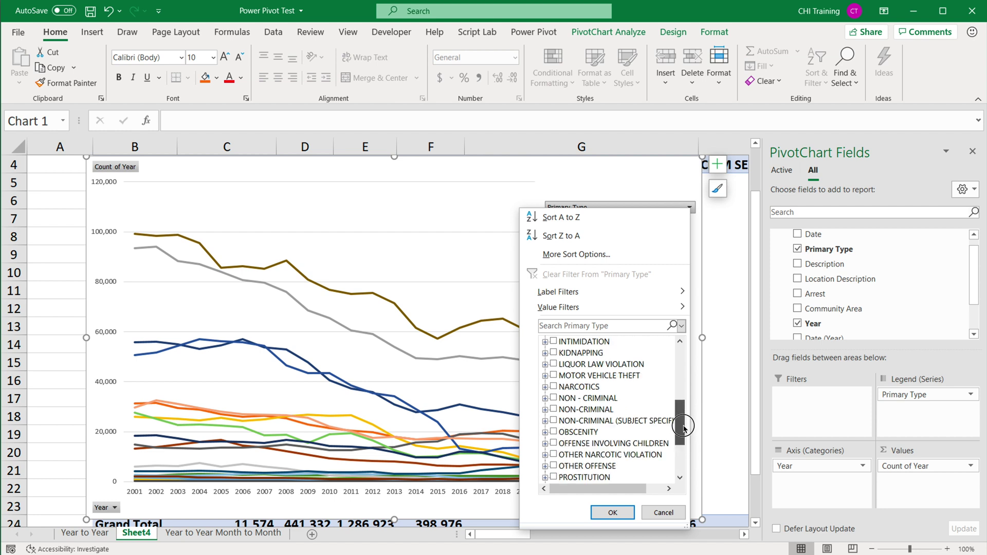
{"action": "left_click", "coordinate": [554, 376]}
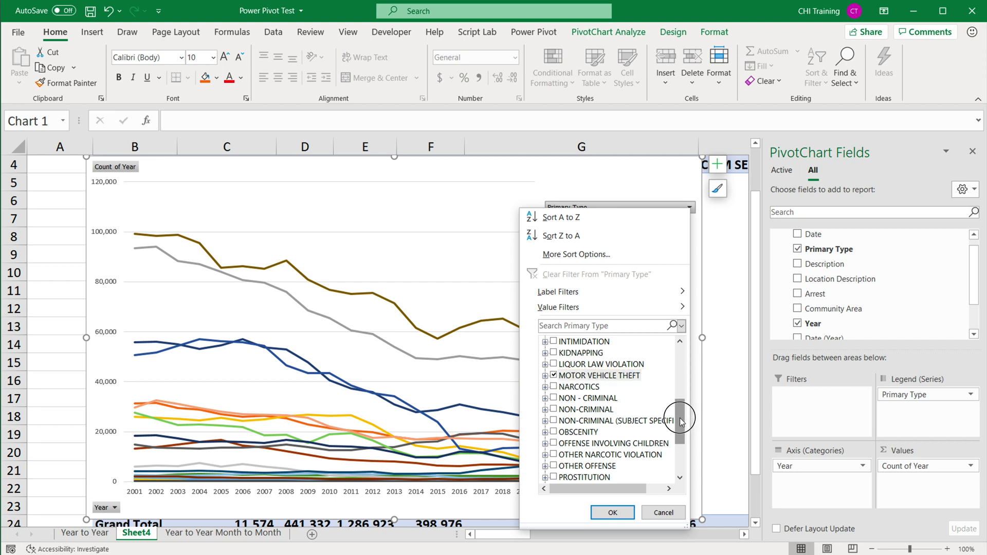
{"action": "left_click_drag", "start_coordinate": [681, 417], "coordinate": [683, 393]}
{"action": "left_click", "coordinate": [623, 512]}
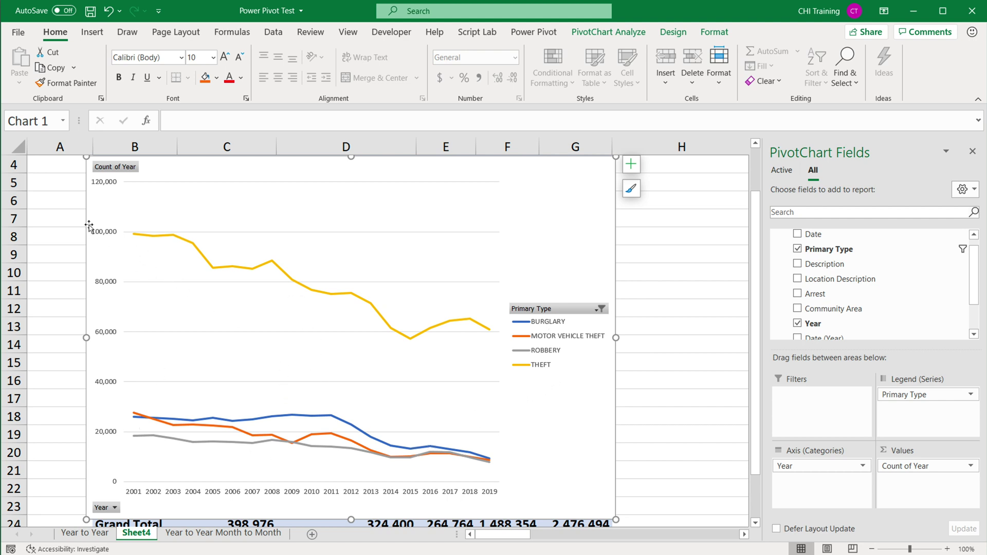
- Rename Sheet4 to 'Theft' and Ctrl-drag its tab to create the copy 'Theft (2)'
{"action": "double_click", "coordinate": [138, 535]}
{"action": "type", "text": "Theft"}
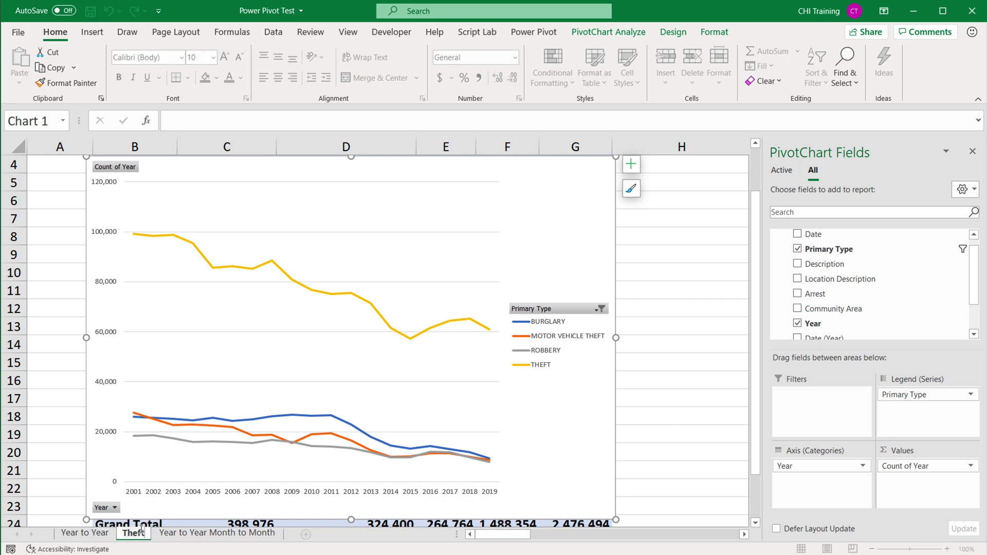
{"action": "key", "text": "Return"}
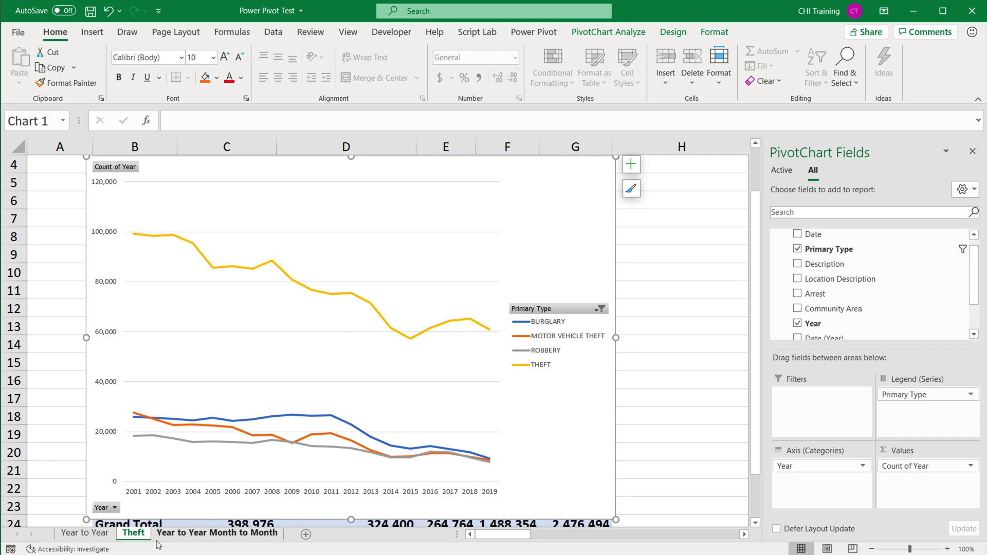
{"action": "key", "text": "Escape"}
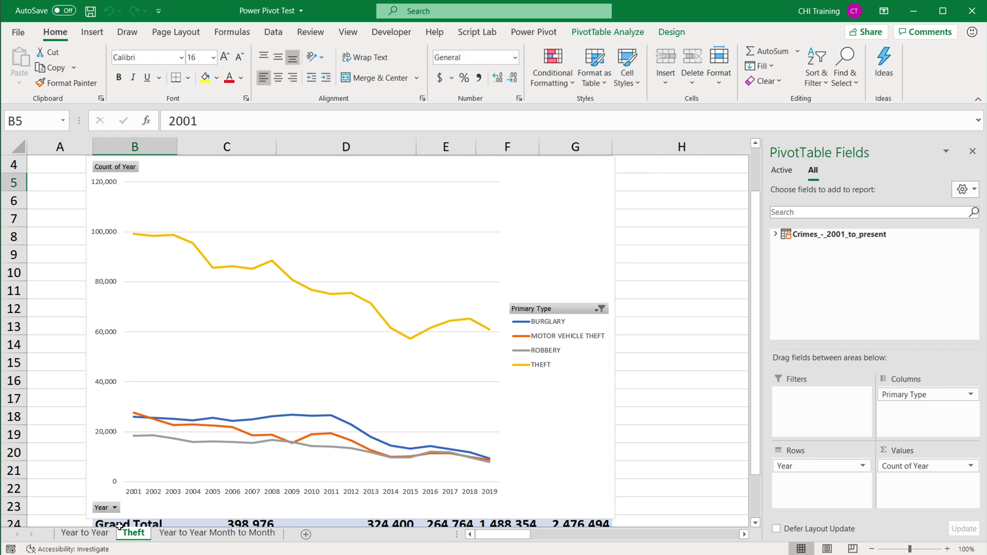
{"action": "left_click_drag", "start_coordinate": [135, 535], "coordinate": [161, 537]}
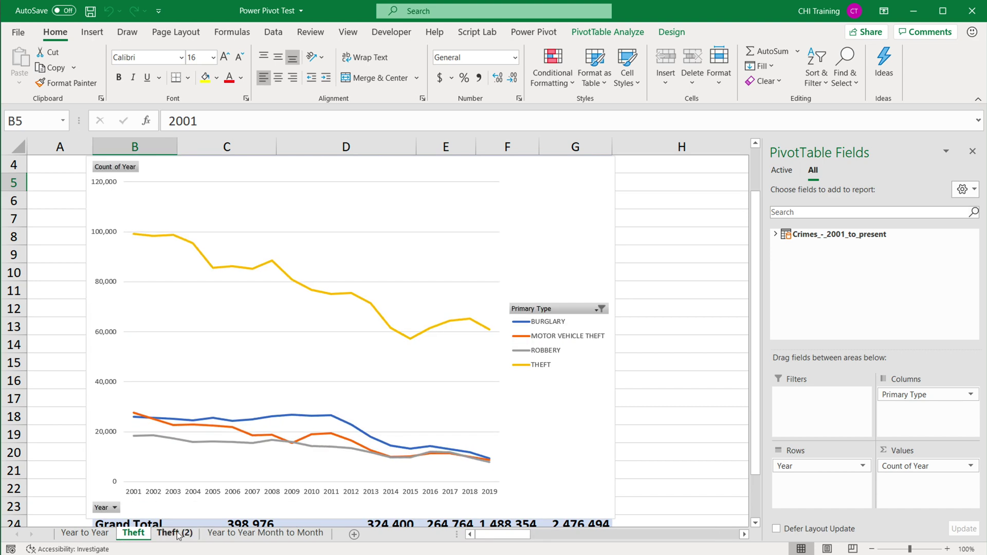
- Filter the copied chart's Primary Type to NARCOTICS and OTHER NARCOTIC VIOLATION
{"action": "left_click", "coordinate": [602, 316]}
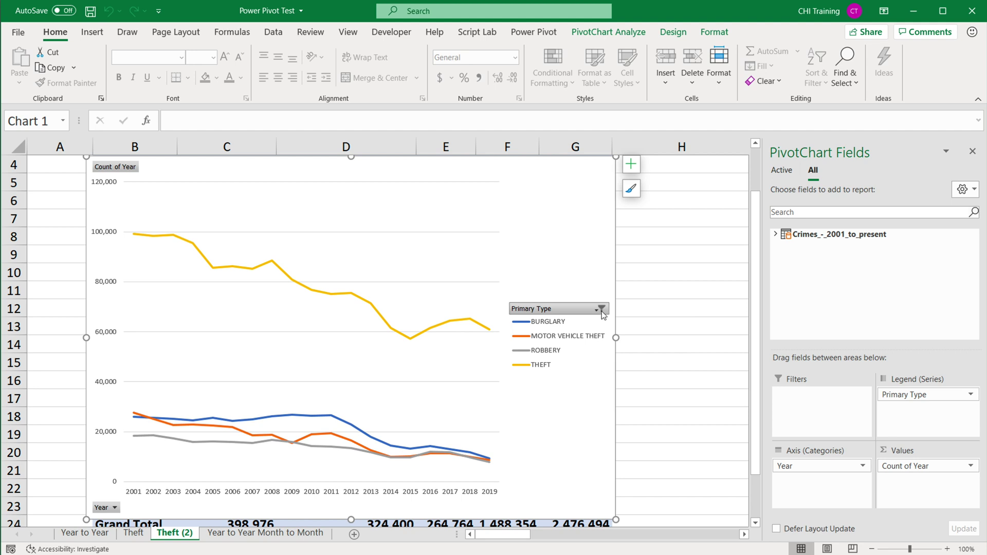
{"action": "left_click", "coordinate": [602, 309]}
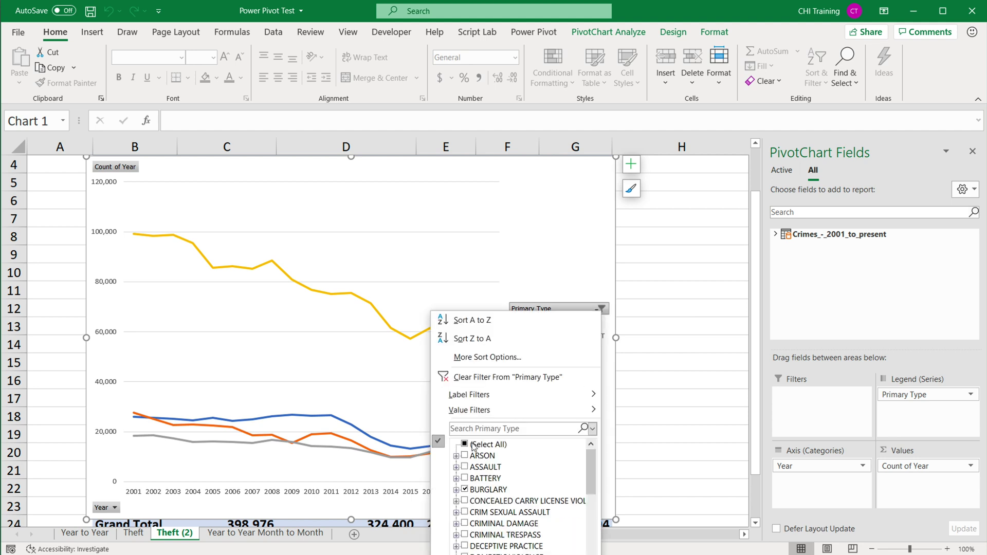
{"action": "left_click", "coordinate": [472, 445]}
{"action": "left_click", "coordinate": [465, 445]}
{"action": "left_click_drag", "start_coordinate": [593, 459], "coordinate": [593, 504]}
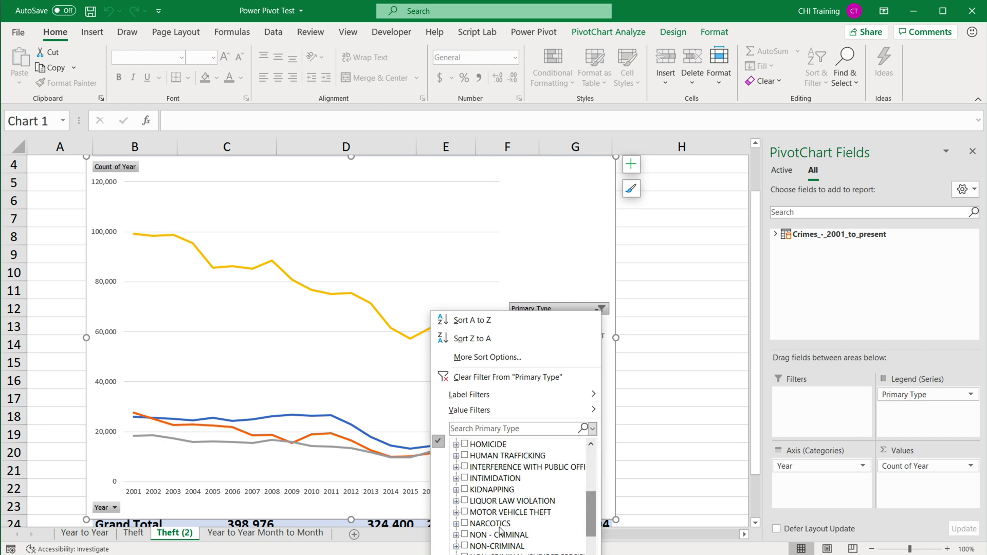
{"action": "left_click", "coordinate": [466, 524]}
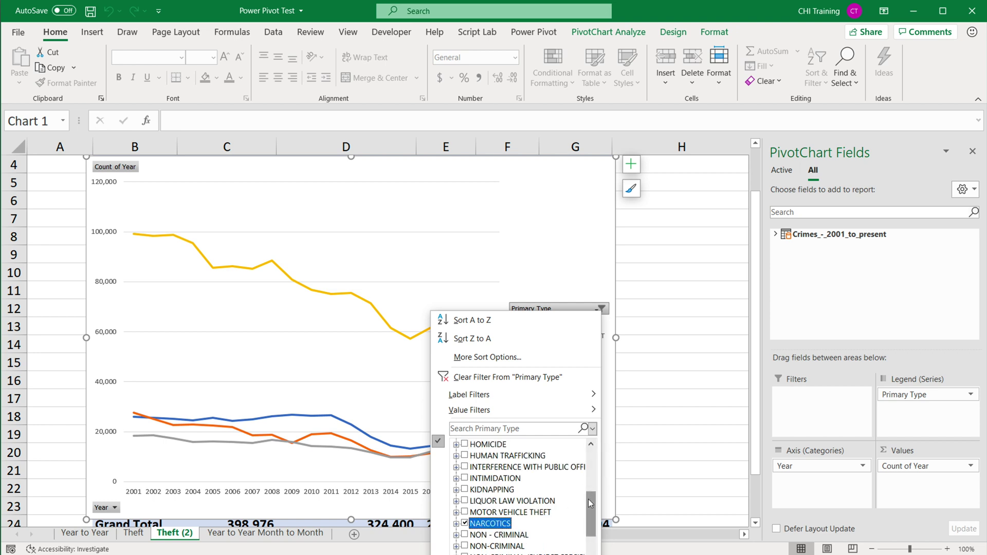
{"action": "left_click_drag", "start_coordinate": [593, 504], "coordinate": [591, 535]}
{"action": "left_click", "coordinate": [466, 525]}
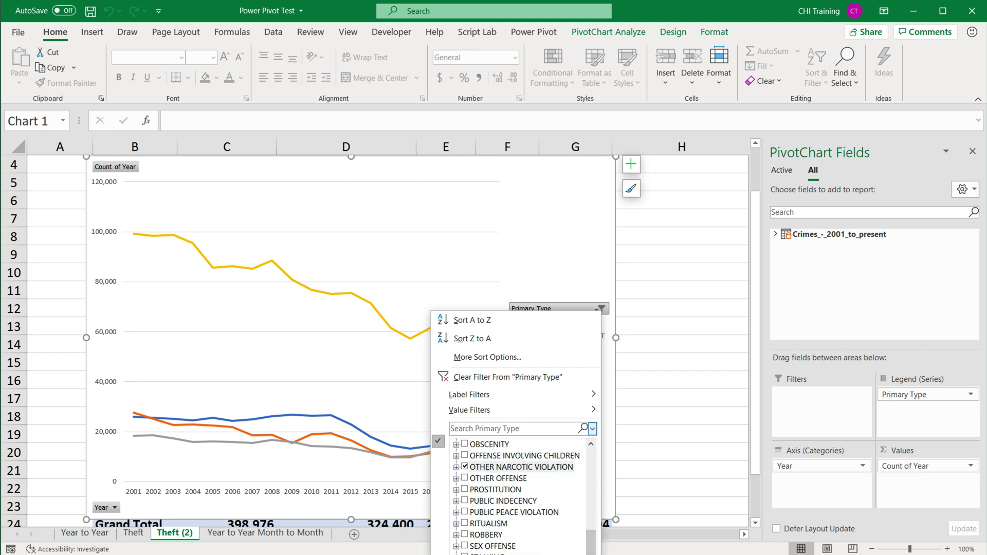
{"action": "key", "text": "Return"}
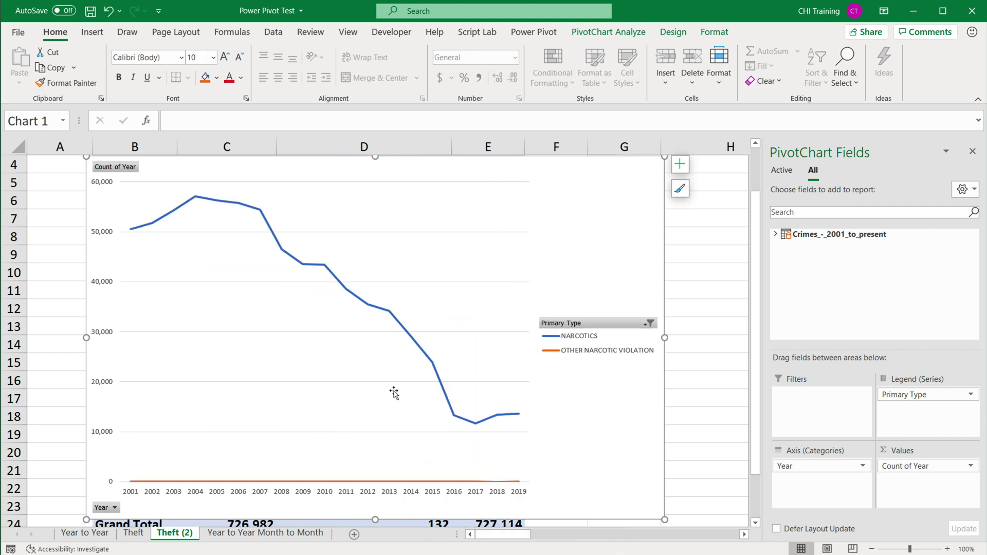
- Narrow the chart filter to show only OTHER NARCOTIC VIOLATION
{"action": "left_click", "coordinate": [337, 483]}
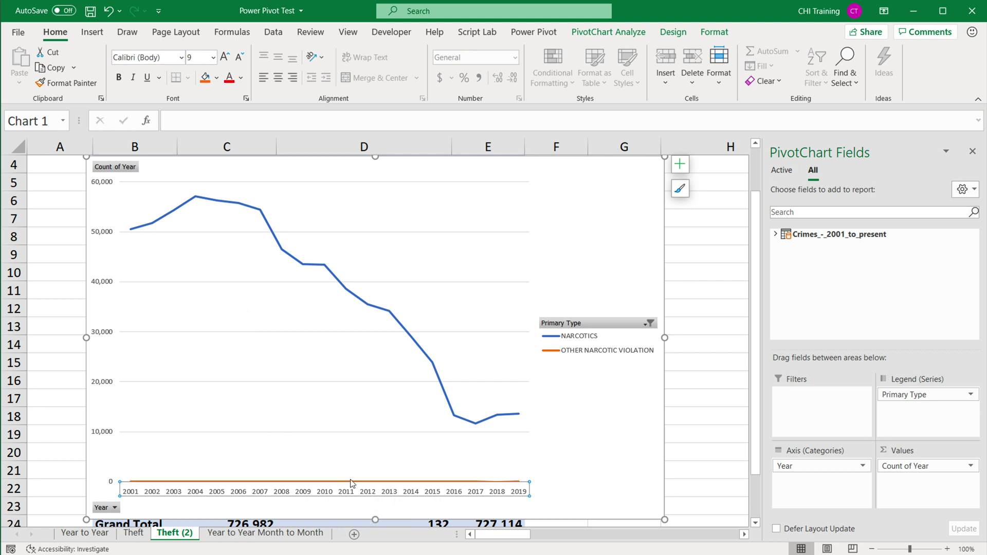
{"action": "left_click", "coordinate": [350, 480]}
{"action": "left_click", "coordinate": [651, 324]}
{"action": "left_click_drag", "start_coordinate": [641, 467], "coordinate": [634, 535]}
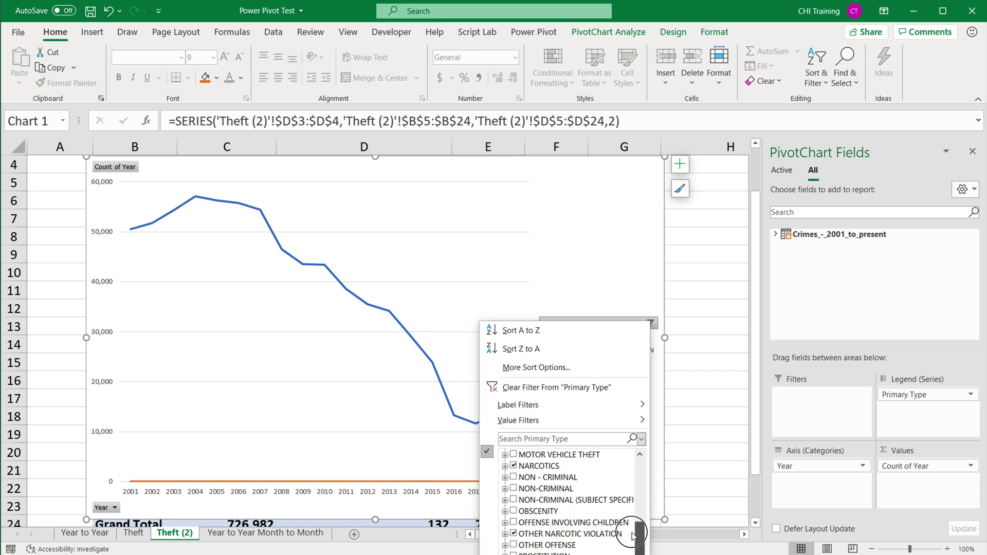
{"action": "left_click", "coordinate": [514, 465]}
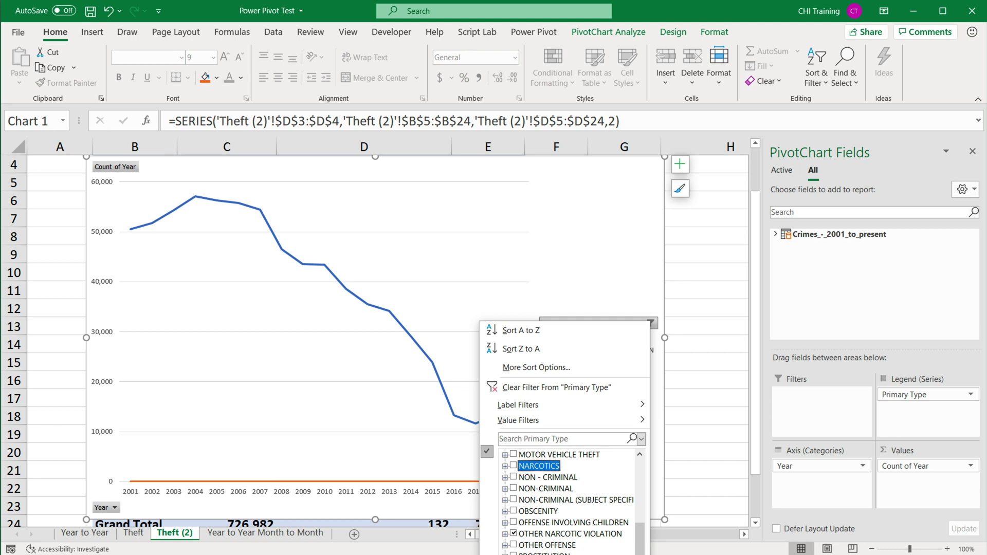
{"action": "key", "text": "Return"}
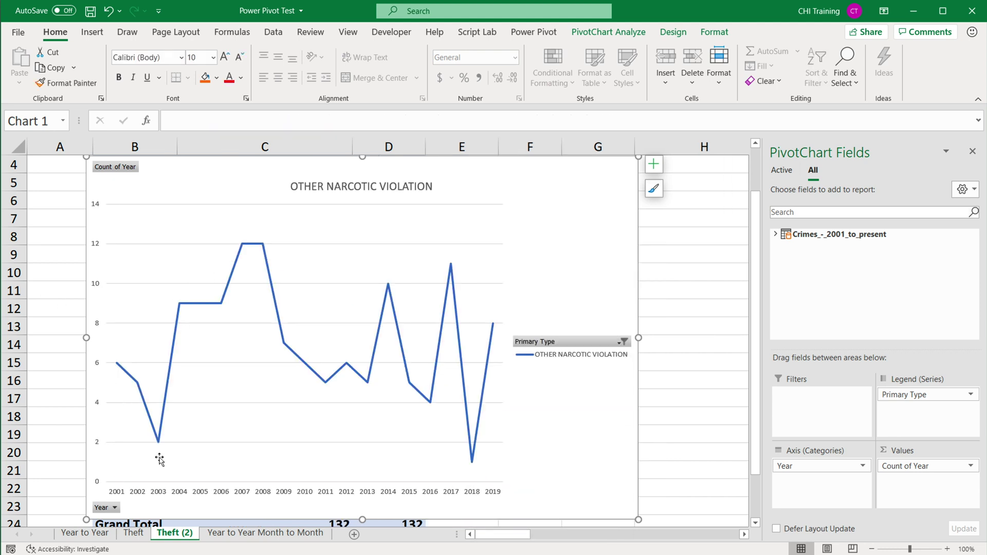
- Re-filter the chart so it plots only the NARCOTICS line
{"action": "left_click", "coordinate": [250, 244]}
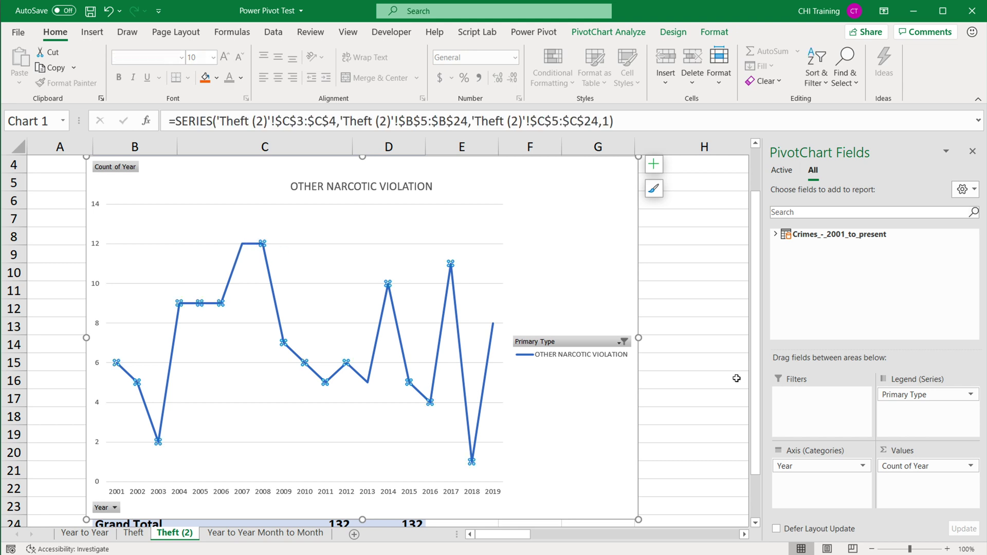
{"action": "left_click", "coordinate": [624, 342]}
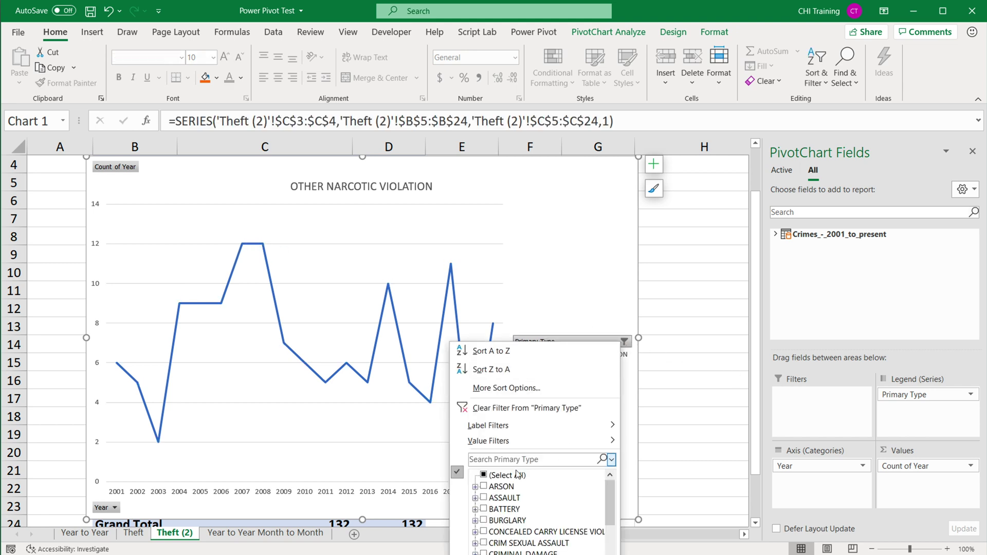
{"action": "left_click", "coordinate": [484, 475]}
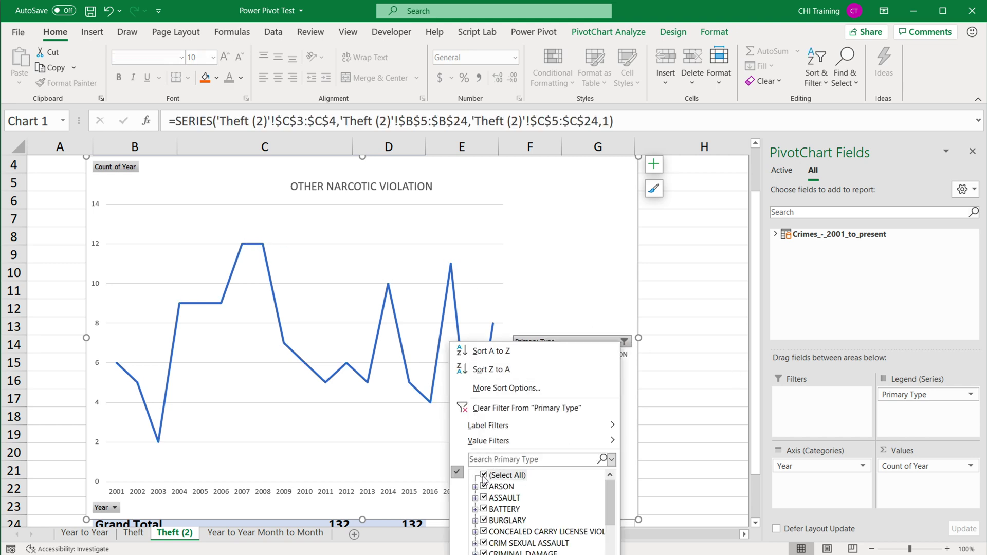
{"action": "scroll", "coordinate": [494, 504], "scroll_direction": "down", "scroll_amount": 5}
{"action": "left_click", "coordinate": [483, 520]}
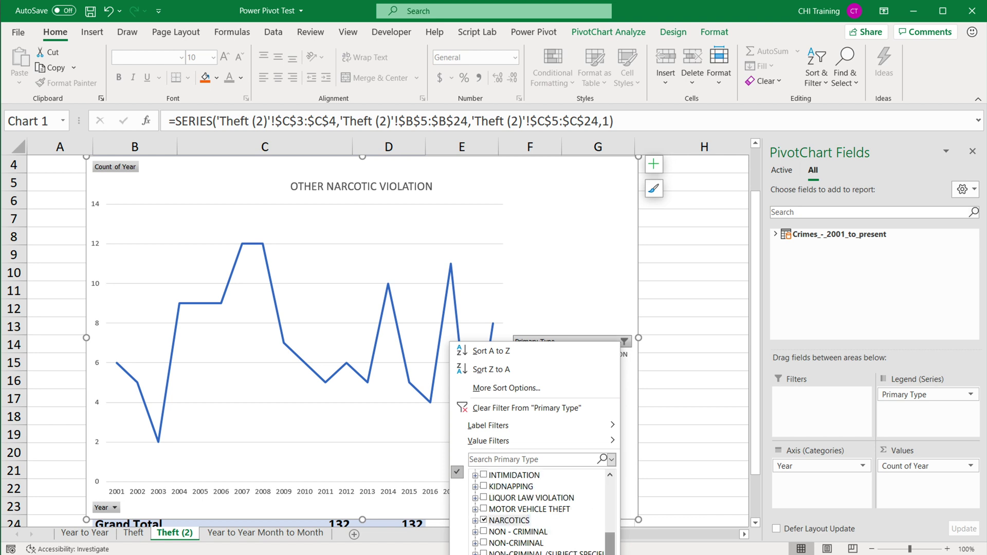
{"action": "key", "text": "Return"}
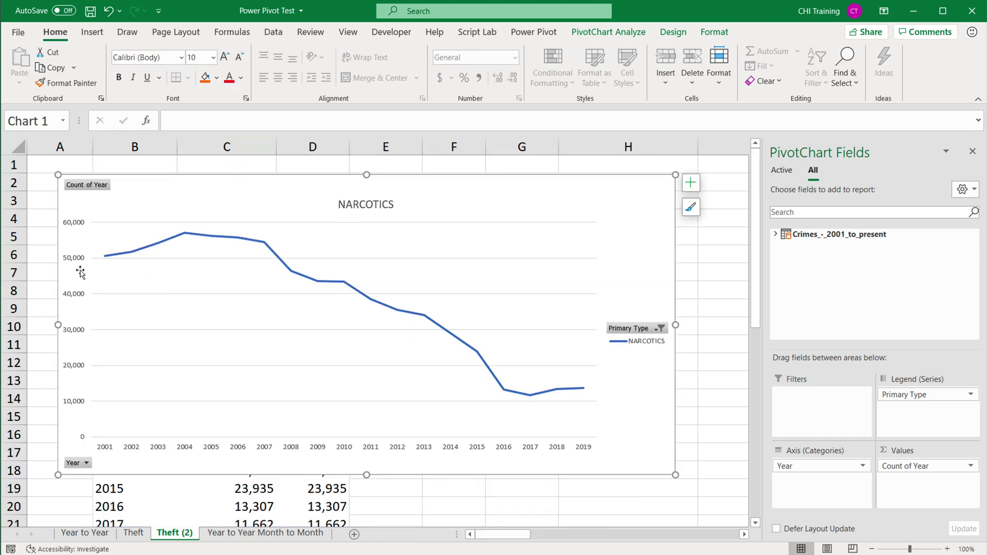
{"action": "left_click", "coordinate": [108, 254]}
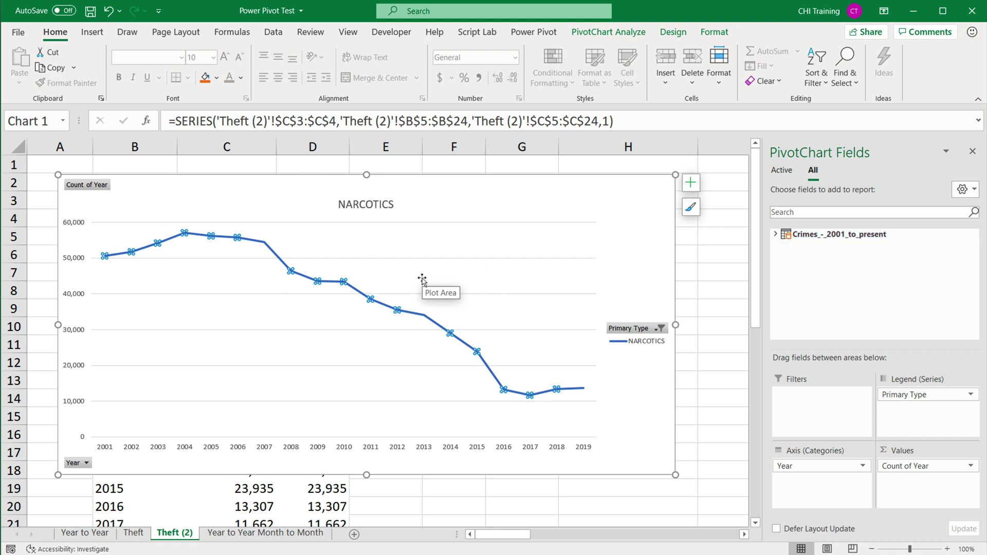
- Add Description to Legend (Series) below Primary Type and shift the chart to uncover the pivot header
{"action": "left_click", "coordinate": [776, 235]}
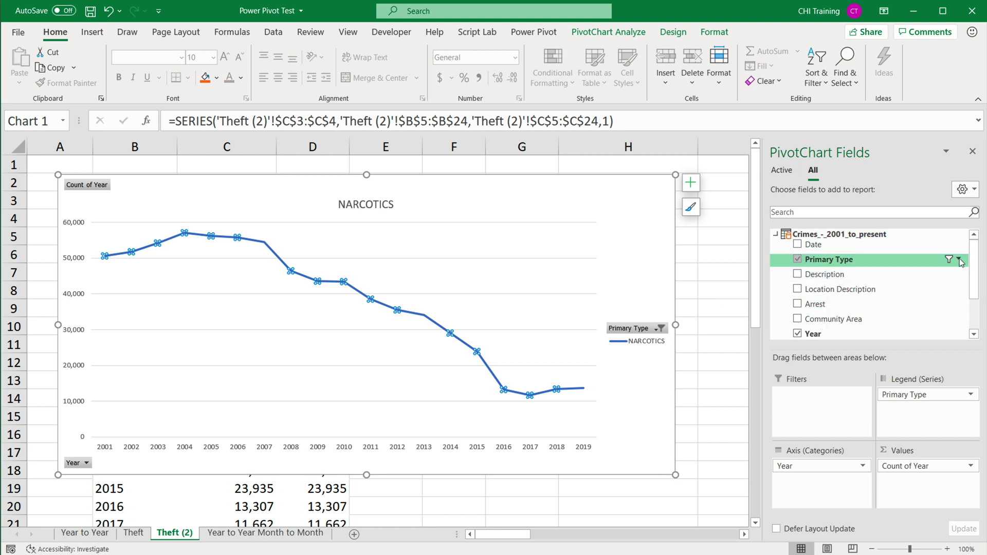
{"action": "left_click", "coordinate": [817, 275]}
{"action": "left_click_drag", "start_coordinate": [817, 275], "coordinate": [926, 418]}
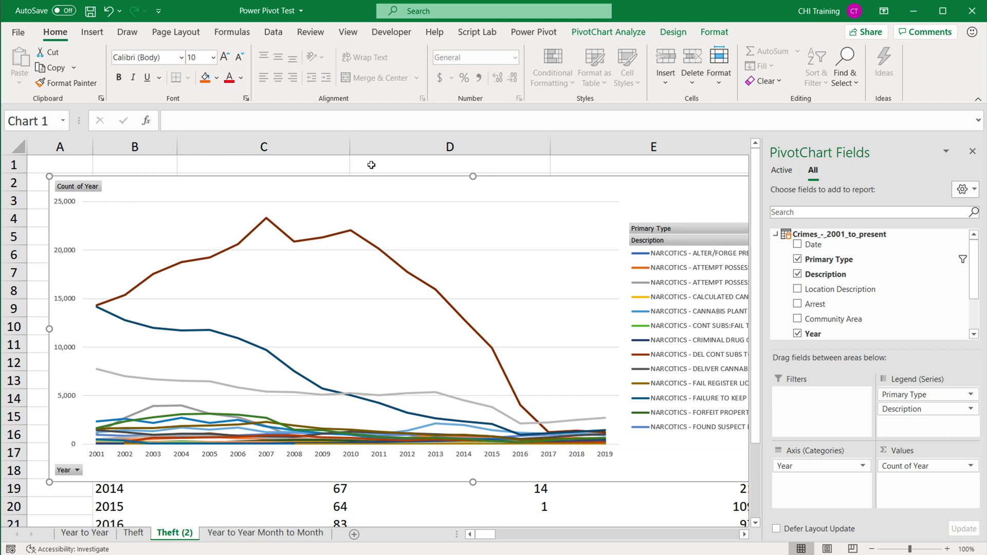
{"action": "left_click_drag", "start_coordinate": [376, 178], "coordinate": [456, 206]}
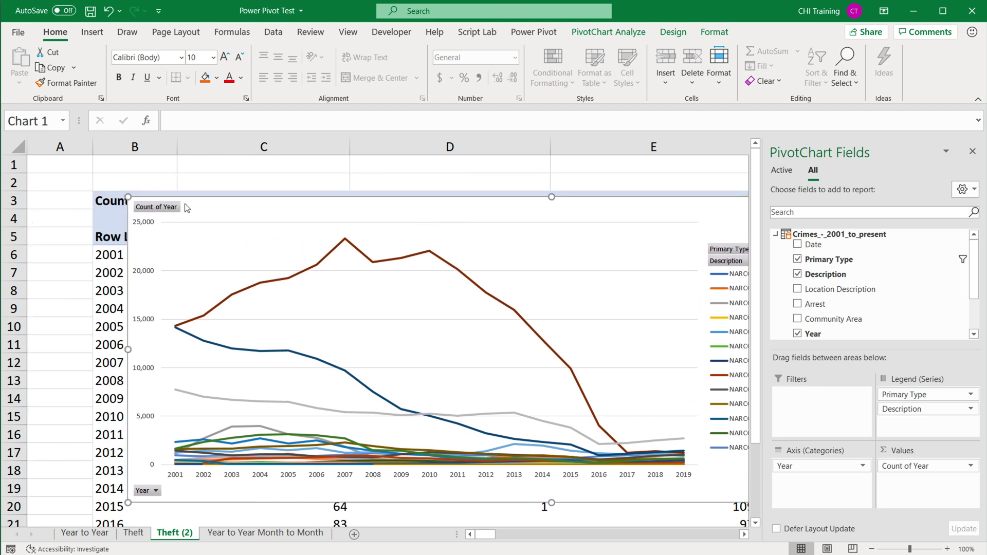
{"action": "left_click_drag", "start_coordinate": [211, 201], "coordinate": [215, 208]}
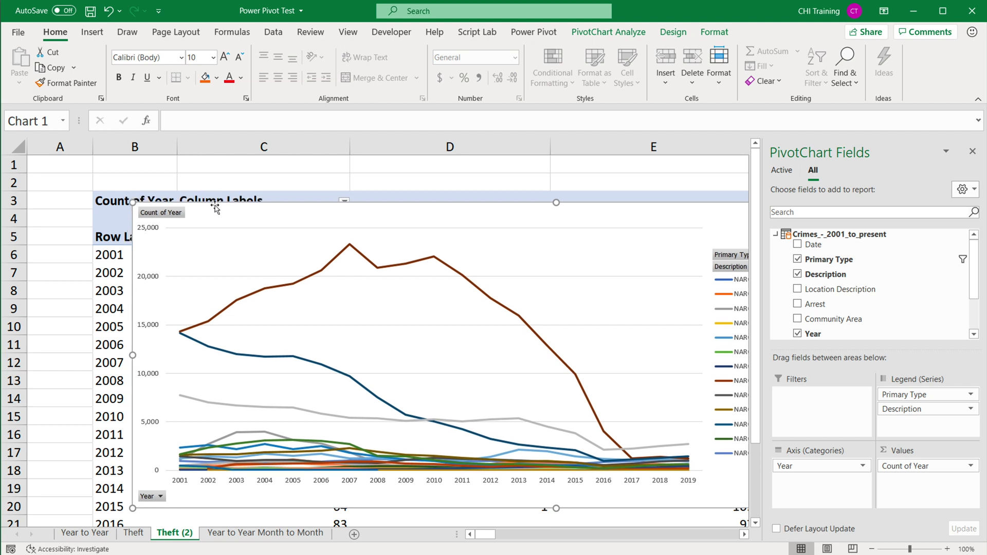
- Delete the chart, move Description from Columns to Rows and widen column B
{"action": "key", "text": "Delete"}
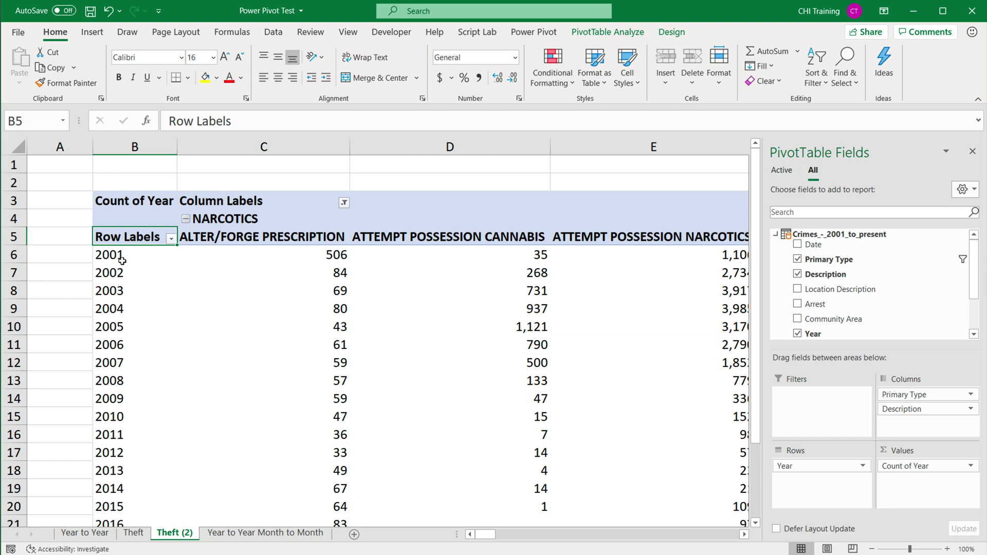
{"action": "left_click_drag", "start_coordinate": [895, 410], "coordinate": [837, 498]}
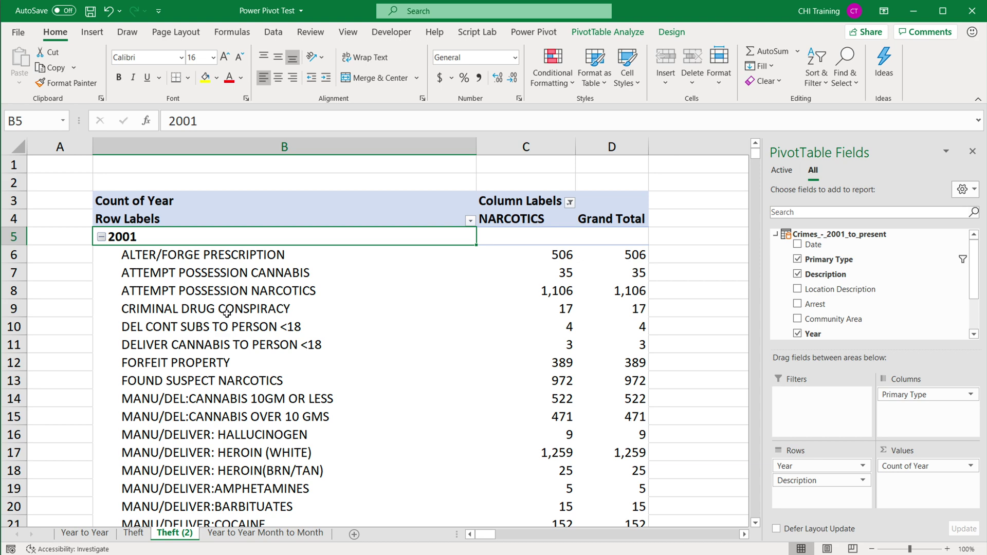
{"action": "left_click_drag", "start_coordinate": [480, 154], "coordinate": [486, 154]}
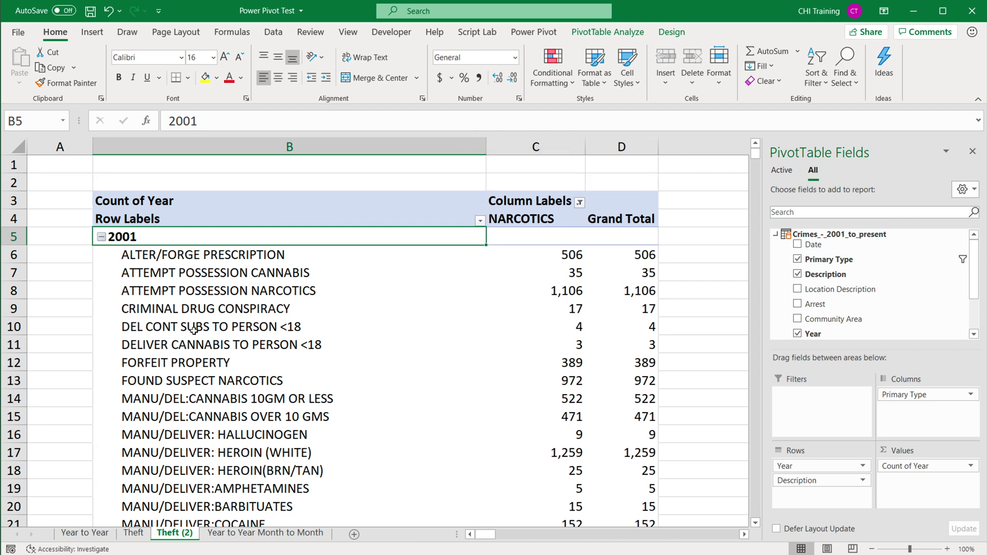
{"action": "scroll", "coordinate": [194, 329], "scroll_direction": "down", "scroll_amount": 15}
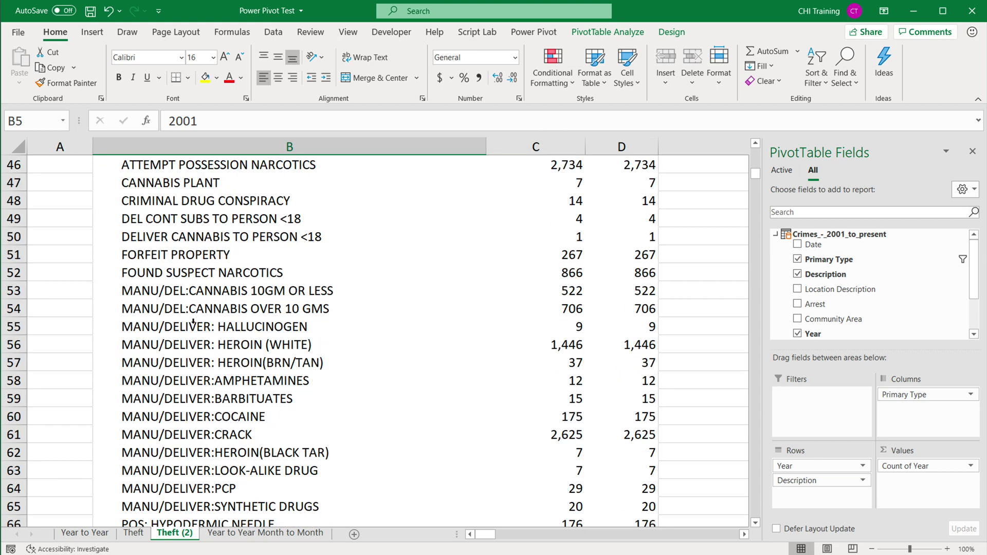
{"action": "scroll", "coordinate": [194, 326], "scroll_direction": "down", "scroll_amount": 2}
{"action": "scroll", "coordinate": [198, 337], "scroll_direction": "up", "scroll_amount": 4}
{"action": "scroll", "coordinate": [202, 347], "scroll_direction": "down", "scroll_amount": 2}
{"action": "scroll", "coordinate": [177, 277], "scroll_direction": "down", "scroll_amount": 3}
- Remove Year from Rows so NARCOTICS counts are listed by Description alone
{"action": "left_click_drag", "start_coordinate": [138, 366], "coordinate": [138, 507]}
{"action": "scroll", "coordinate": [147, 397], "scroll_direction": "down", "scroll_amount": 3}
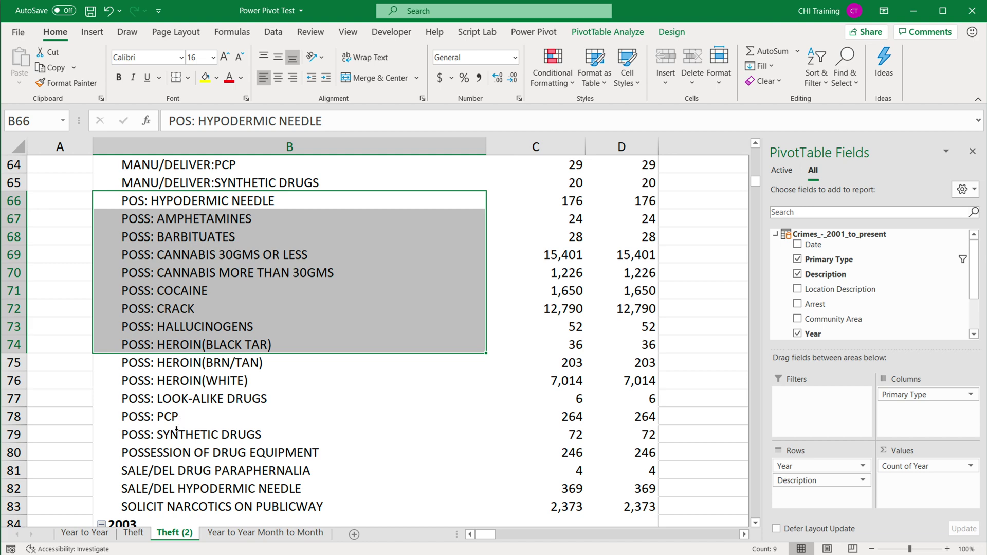
{"action": "scroll", "coordinate": [183, 445], "scroll_direction": "down", "scroll_amount": 1}
{"action": "left_click_drag", "start_coordinate": [144, 417], "coordinate": [144, 437]}
{"action": "left_click", "coordinate": [155, 450]}
{"action": "scroll", "coordinate": [172, 329], "scroll_direction": "up", "scroll_amount": 10}
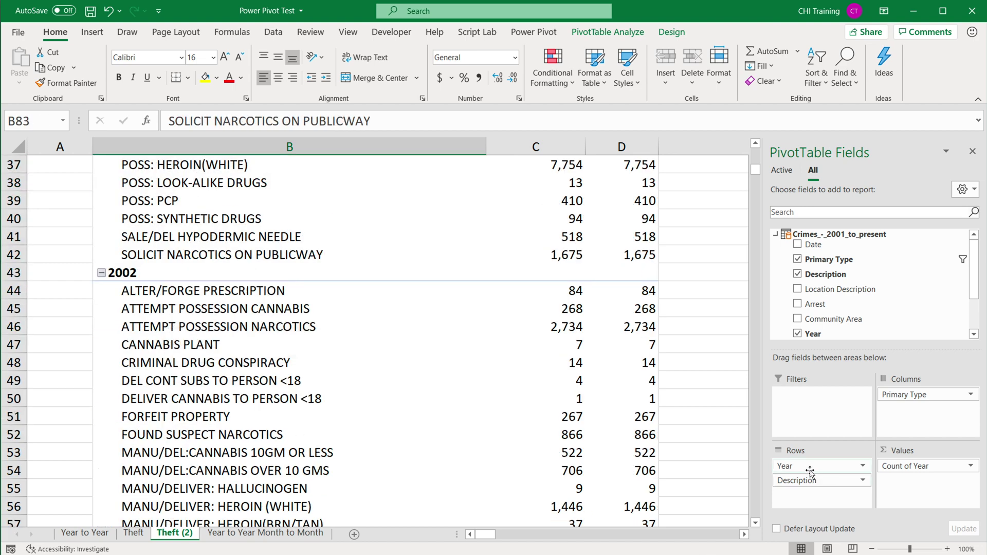
{"action": "left_click_drag", "start_coordinate": [803, 466], "coordinate": [813, 303]}
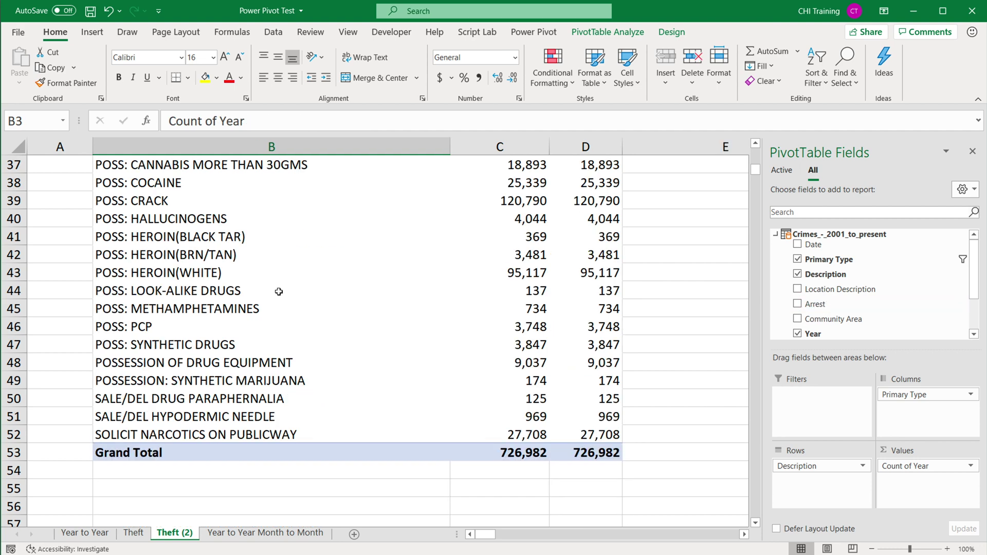
{"action": "scroll", "coordinate": [278, 293], "scroll_direction": "up", "scroll_amount": 3}
{"action": "scroll", "coordinate": [235, 317], "scroll_direction": "up", "scroll_amount": 6}
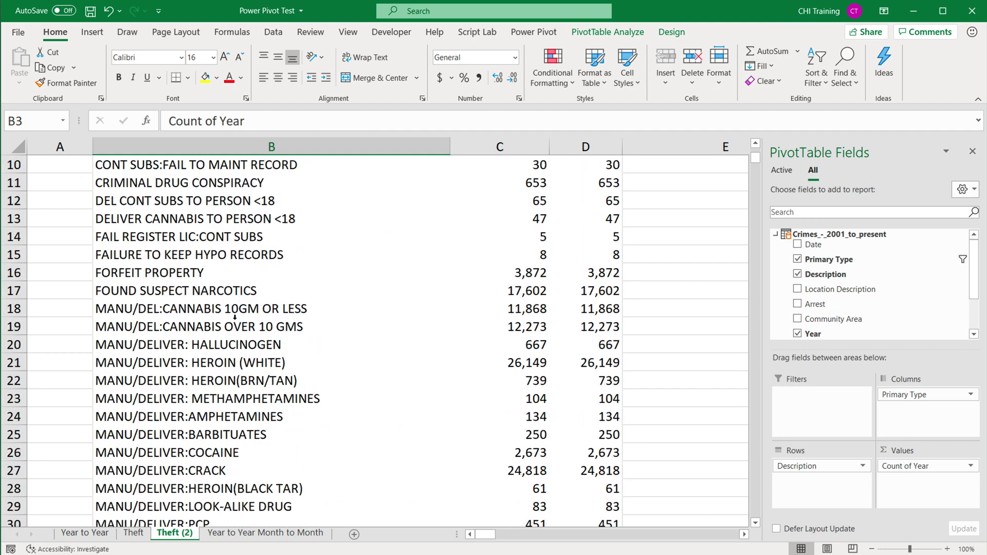
{"action": "scroll", "coordinate": [234, 318], "scroll_direction": "up", "scroll_amount": 3}
{"action": "key", "text": "Down"}
{"action": "key", "text": "Down"}
{"action": "key", "text": "Down"}
{"action": "key", "text": "Down"}
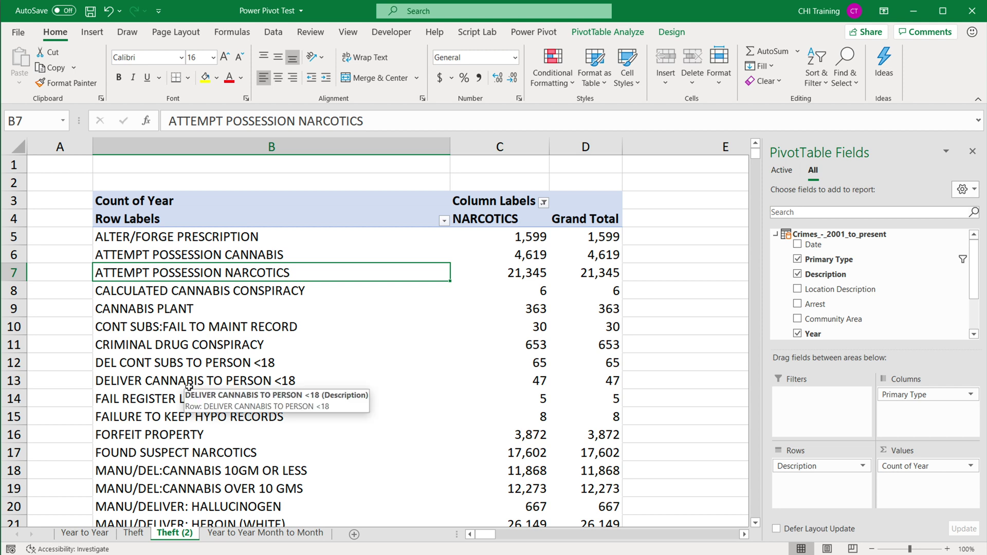
{"action": "left_click", "coordinate": [190, 257]}
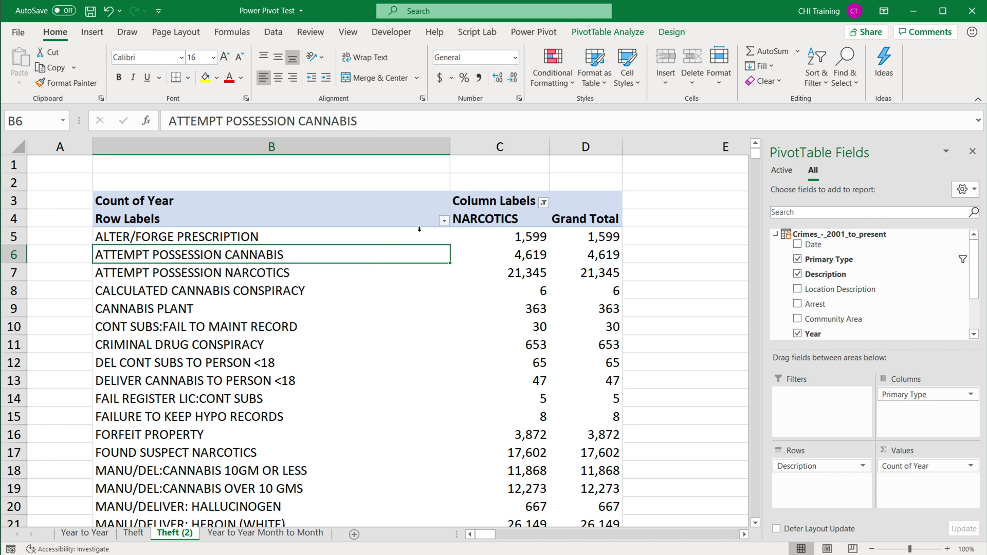
{"action": "left_click", "coordinate": [444, 220]}
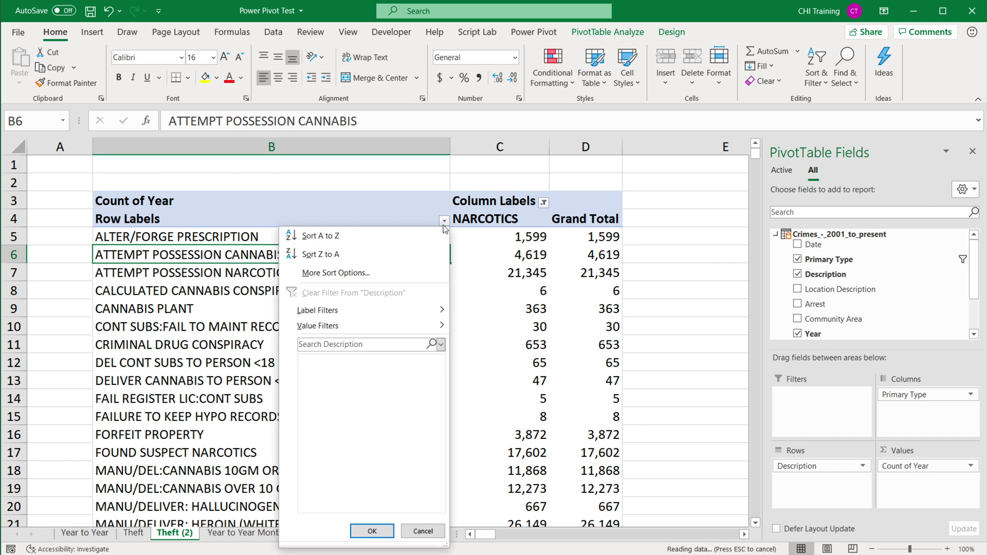
{"action": "left_click", "coordinate": [367, 345]}
{"action": "type", "text": "poss"}
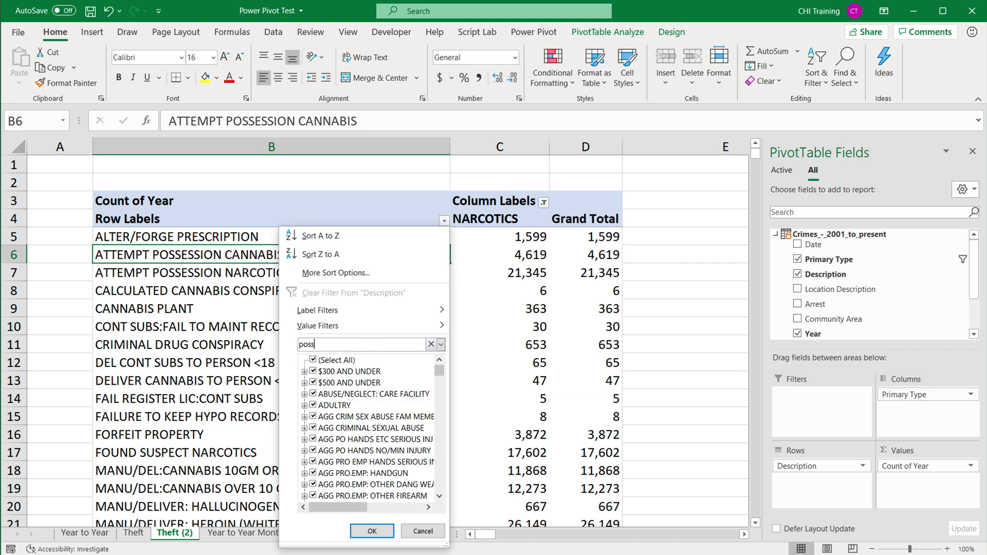
{"action": "key", "text": "Return"}
{"action": "left_click_drag", "start_coordinate": [216, 256], "coordinate": [199, 236]}
{"action": "scroll", "coordinate": [194, 377], "scroll_direction": "down", "scroll_amount": 1}
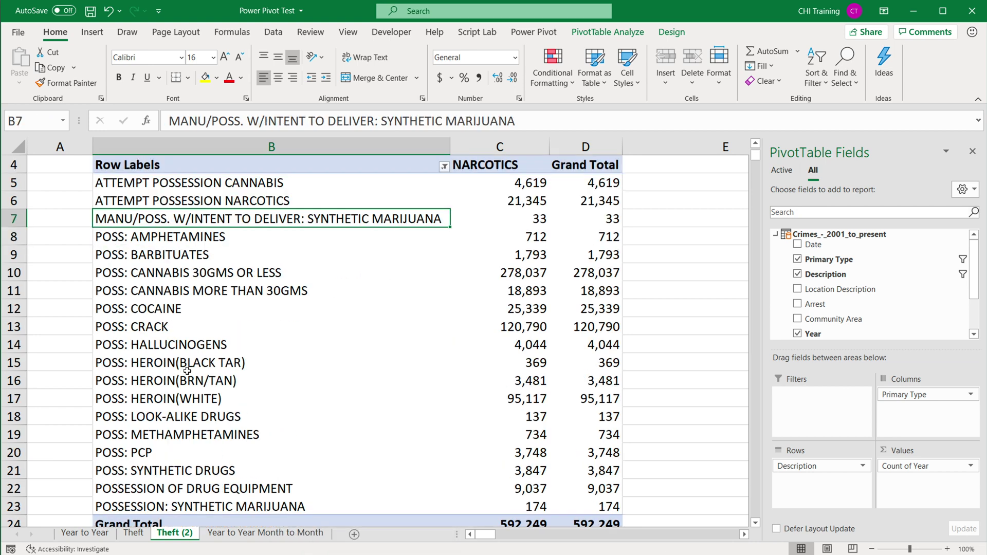
{"action": "left_click_drag", "start_coordinate": [257, 508], "coordinate": [228, 188]}
{"action": "right_click", "coordinate": [212, 202]}
{"action": "left_click", "coordinate": [278, 378]}
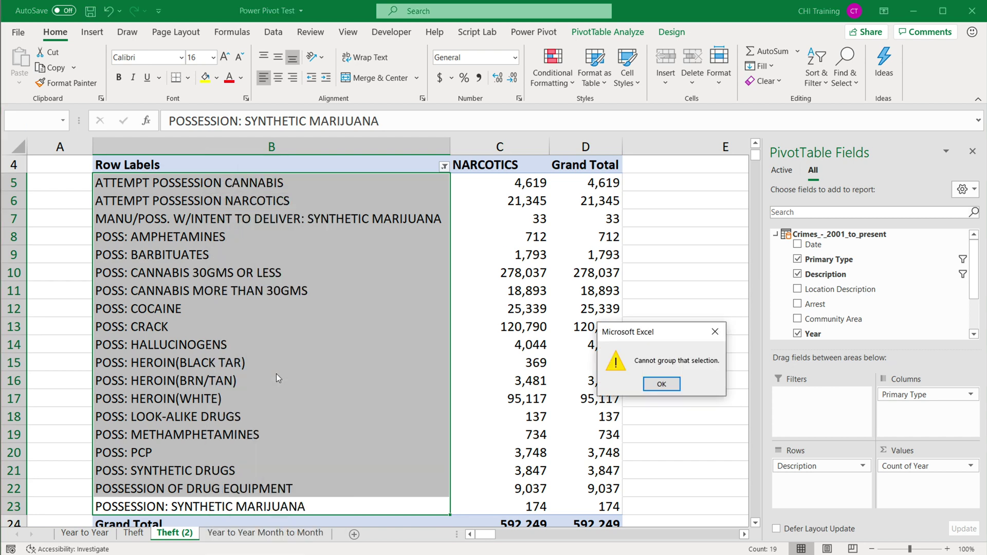
{"action": "left_click", "coordinate": [665, 386]}
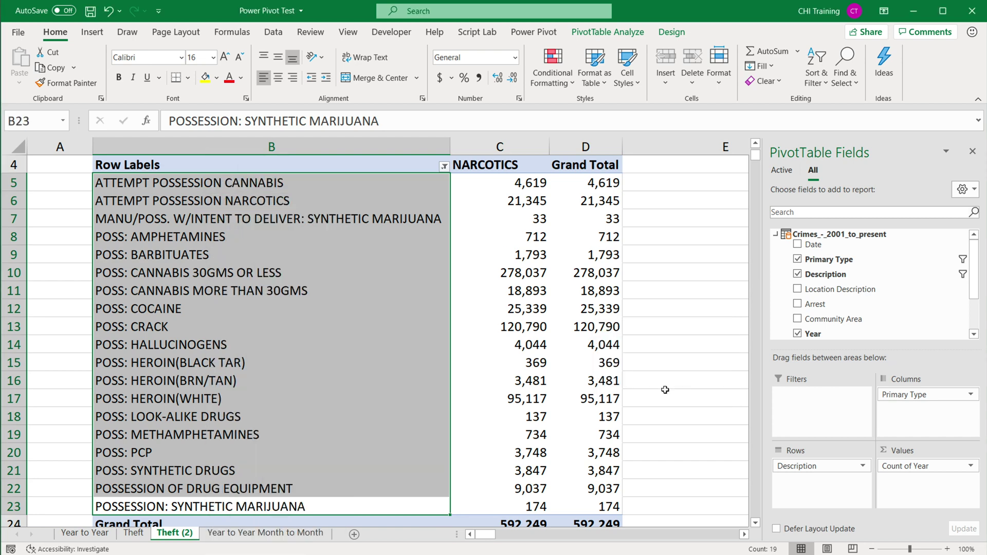
{"action": "left_click", "coordinate": [133, 187]}
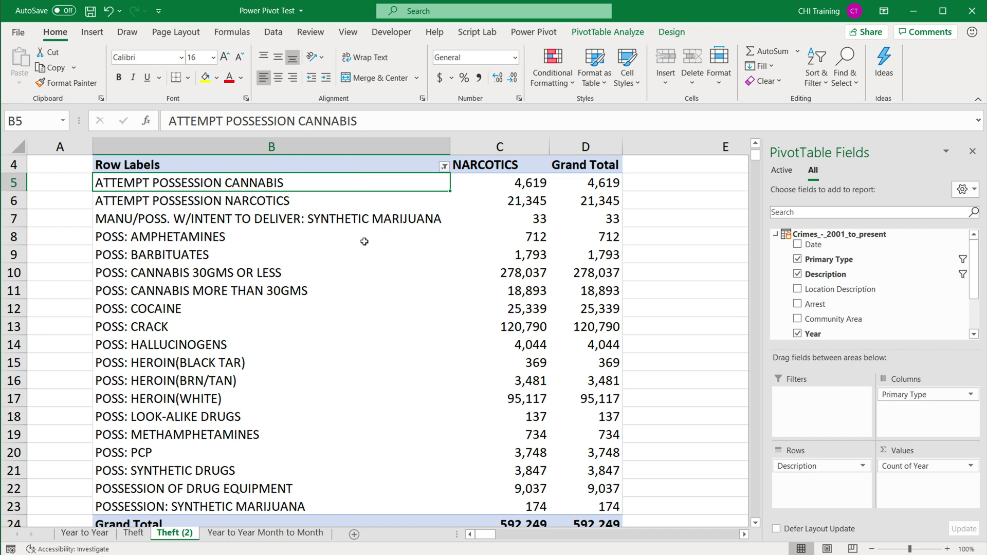
{"action": "scroll", "coordinate": [367, 248], "scroll_direction": "up", "scroll_amount": 1}
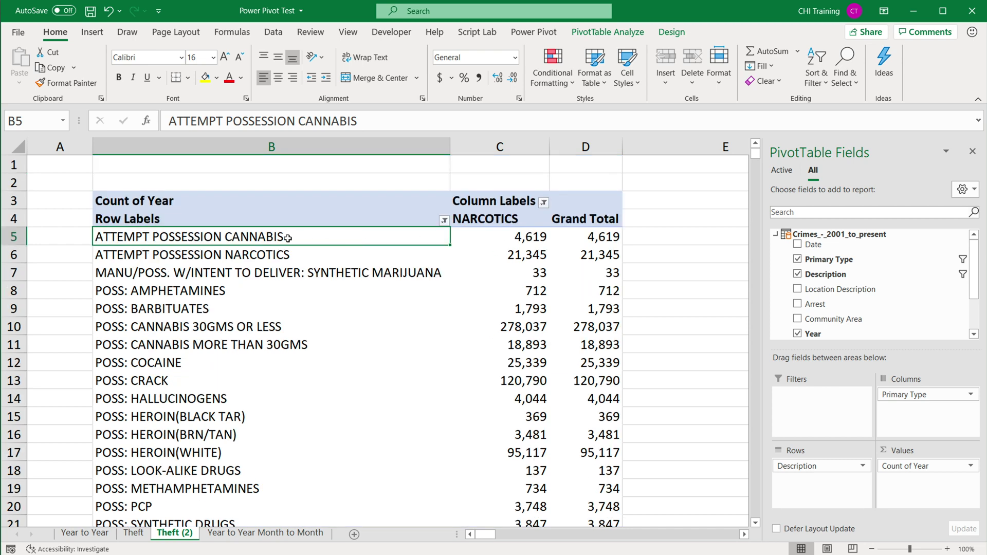
{"action": "left_click", "coordinate": [444, 220]}
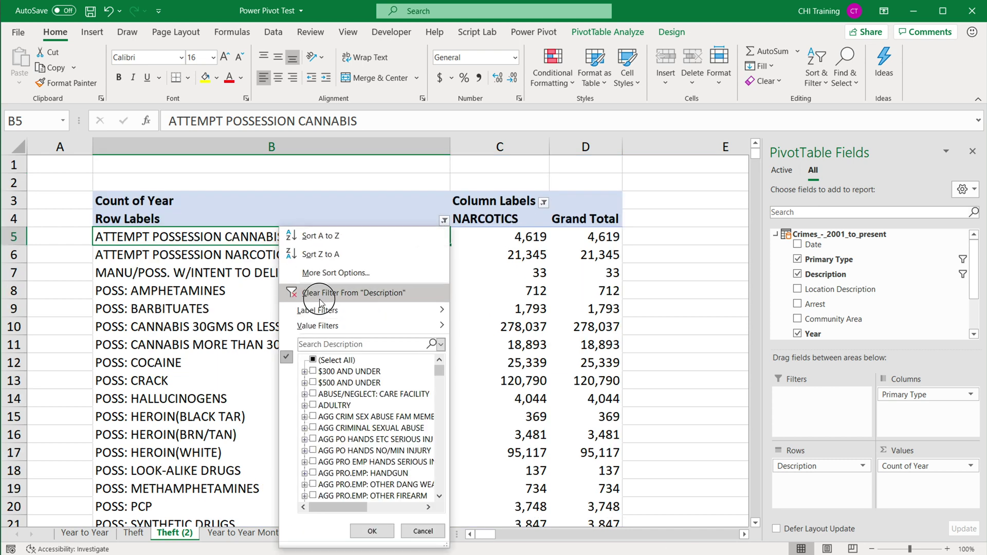
{"action": "left_click", "coordinate": [319, 294]}
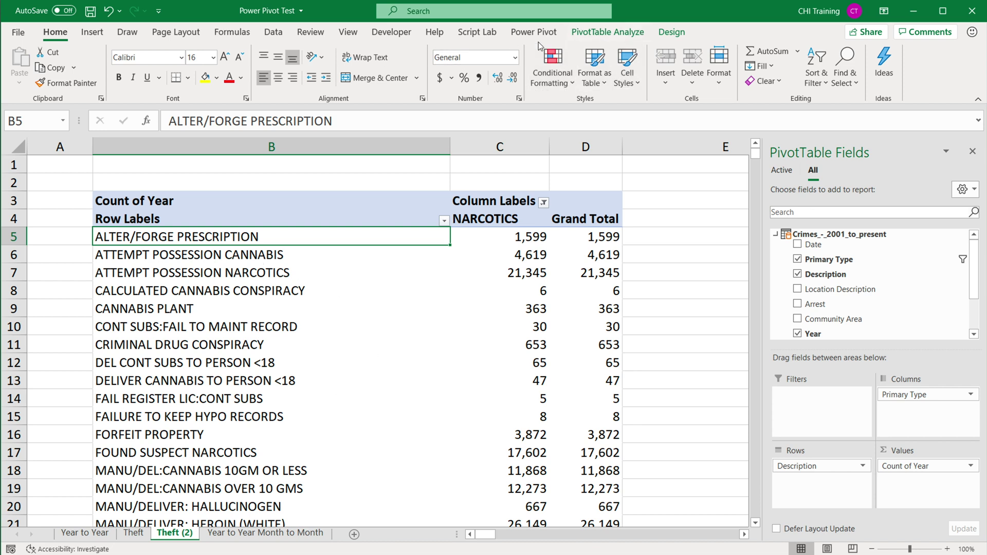
- Open the Power Pivot data model window and widen the Description column
{"action": "left_click", "coordinate": [534, 33]}
{"action": "left_click", "coordinate": [17, 66]}
{"action": "left_click_drag", "start_coordinate": [351, 486], "coordinate": [103, 486]}
{"action": "left_click_drag", "start_coordinate": [347, 128], "coordinate": [427, 132]}
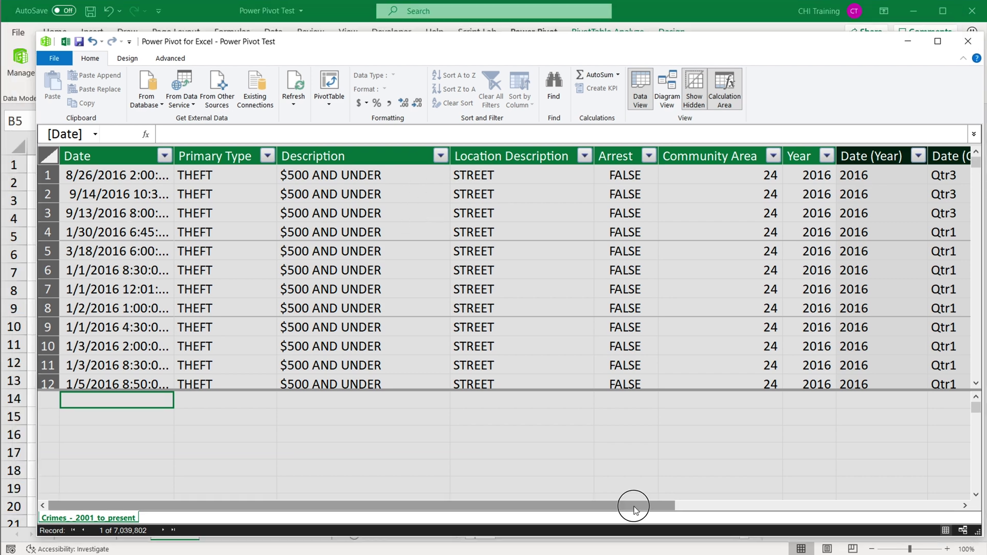
{"action": "left_click_drag", "start_coordinate": [634, 509], "coordinate": [952, 509]}
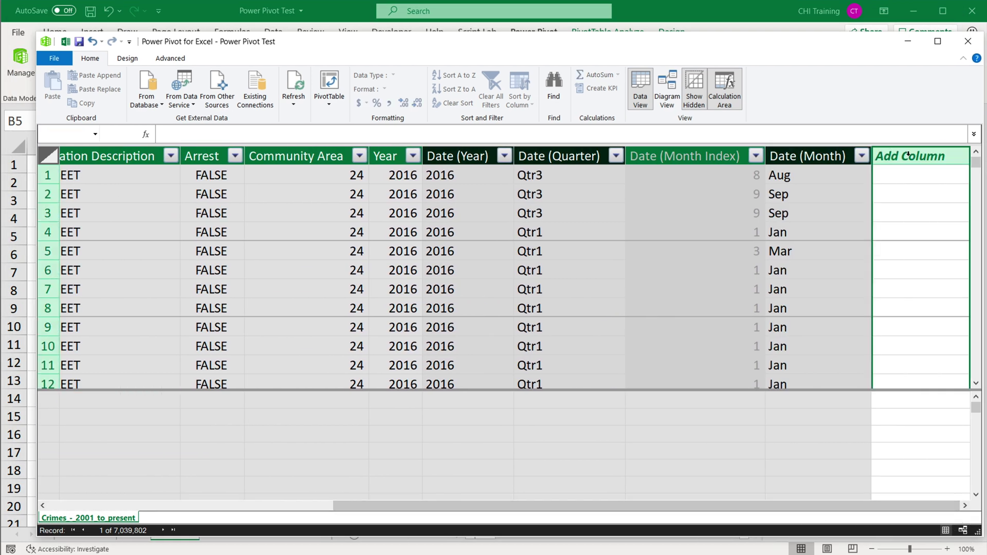
- Add a new column named 'Type of Drug Offence', correcting the initial 'Tpye' typo
{"action": "double_click", "coordinate": [904, 147]}
{"action": "type", "text": "Tpye of"}
{"action": "type", "text": " Drug Of"}
{"action": "type", "text": "fence"}
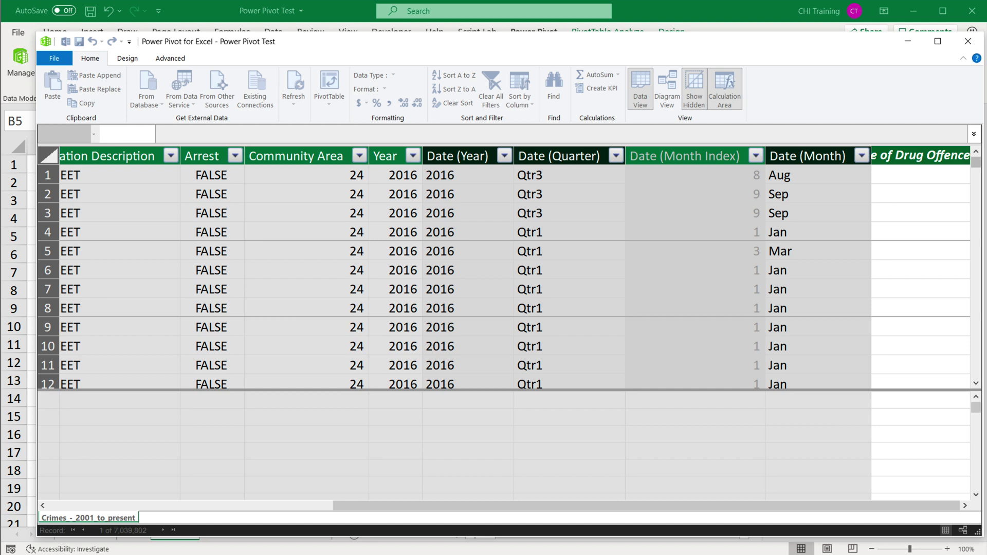
{"action": "key", "text": "Return"}
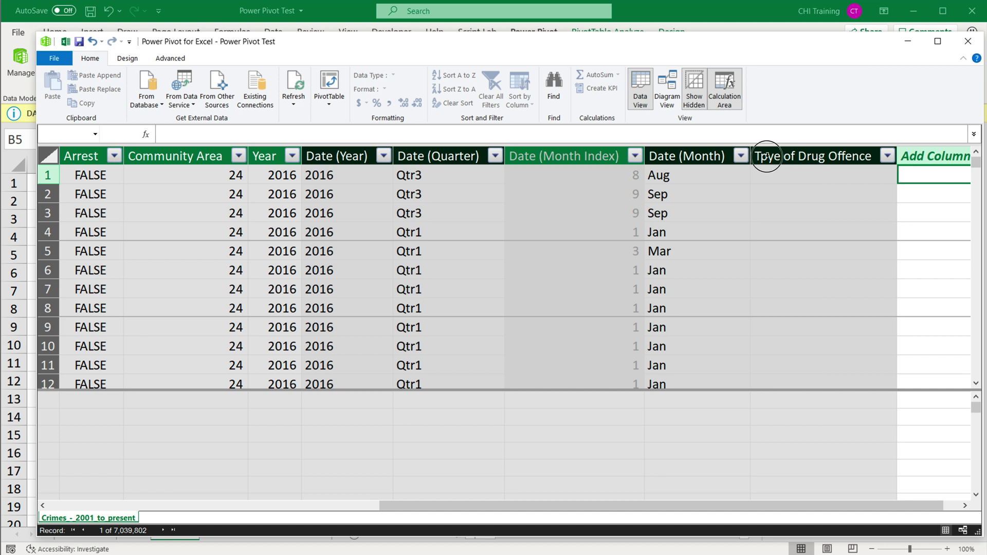
{"action": "double_click", "coordinate": [766, 156]}
{"action": "left_click", "coordinate": [765, 156]}
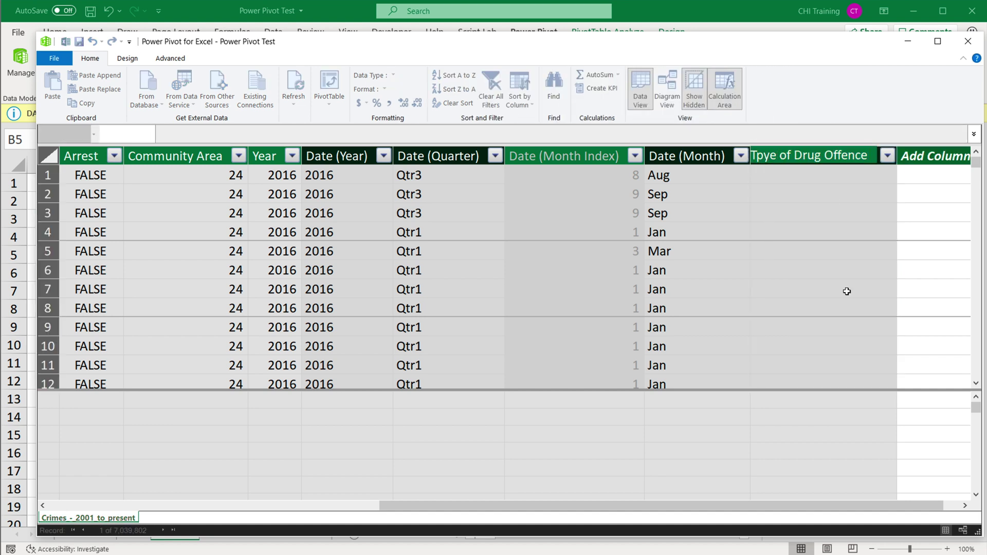
{"action": "key", "text": "BackSpace"}
{"action": "key", "text": "Right"}
{"action": "type", "text": "p"}
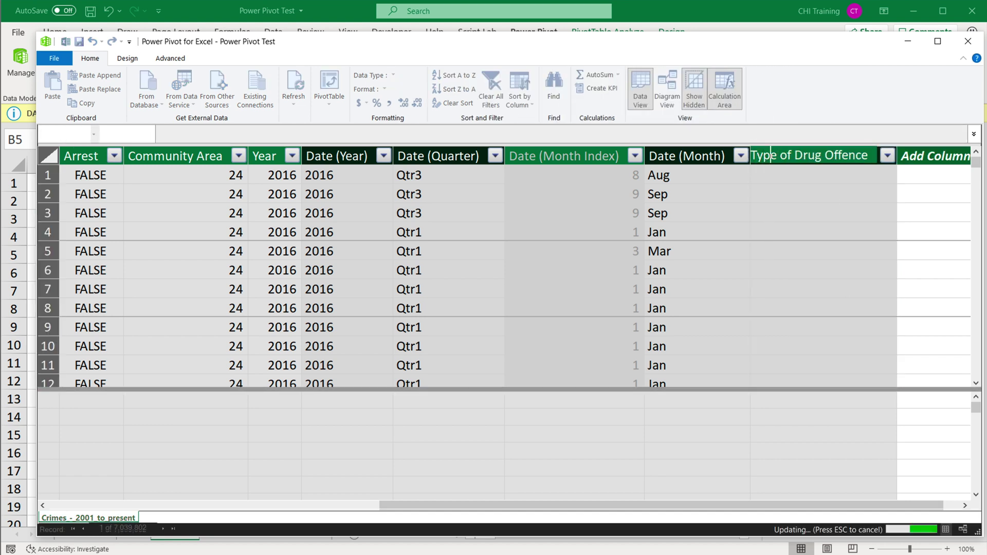
{"action": "key", "text": "Return"}
- Enter the formula =SEARCH("poss",[Description]) for the Type of Drug Offence column
{"action": "left_click", "coordinate": [829, 174]}
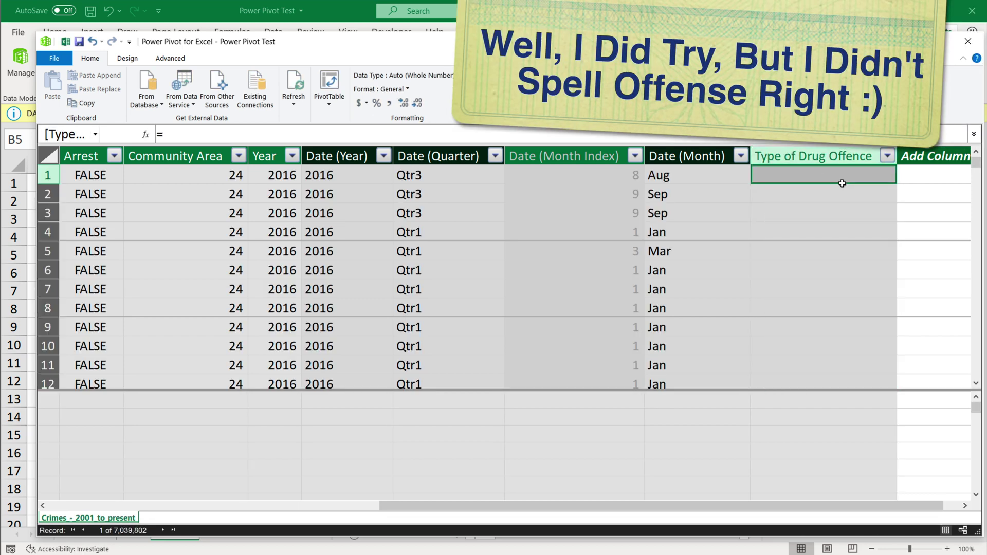
{"action": "type", "text": "="}
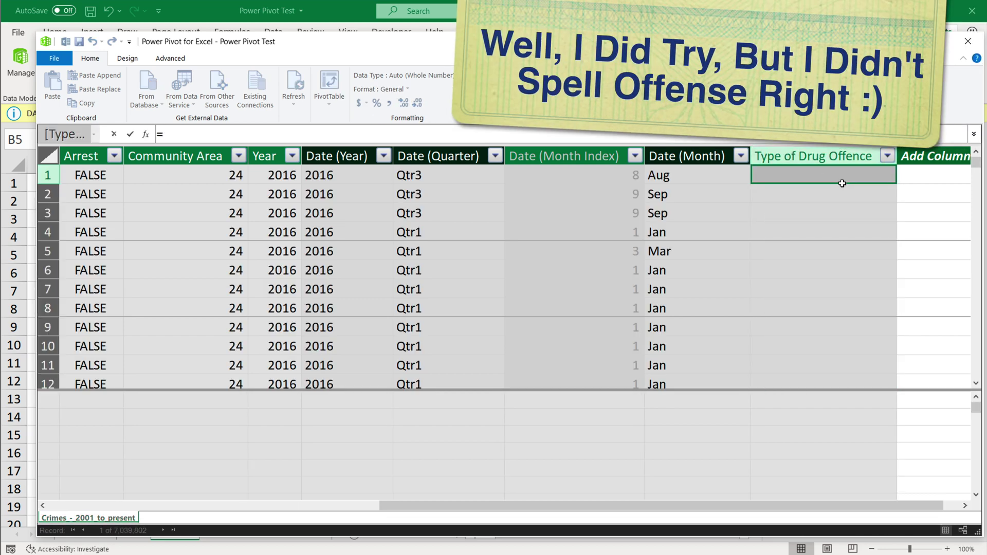
{"action": "type", "text": "se"}
{"action": "key", "text": "Tab"}
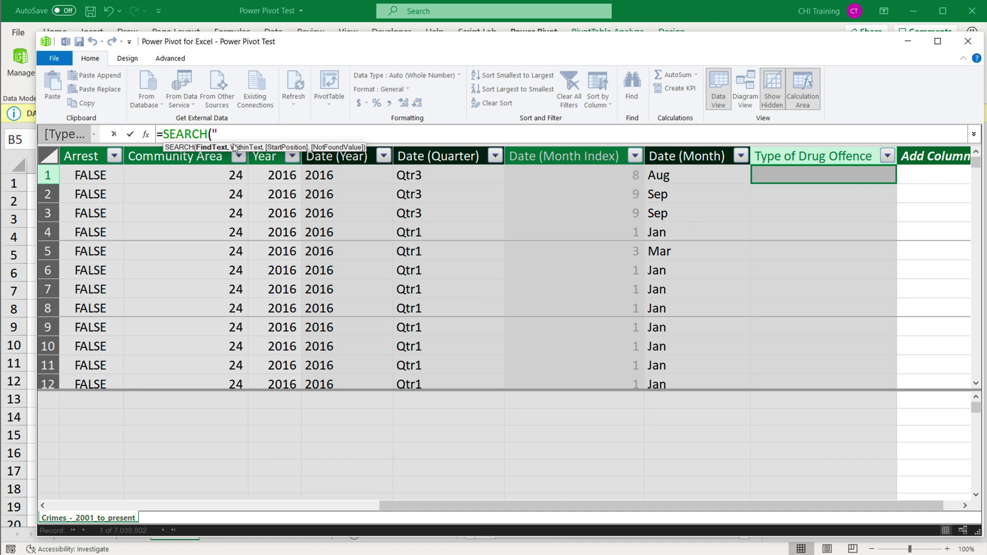
{"action": "type", "text": "\"poss\","}
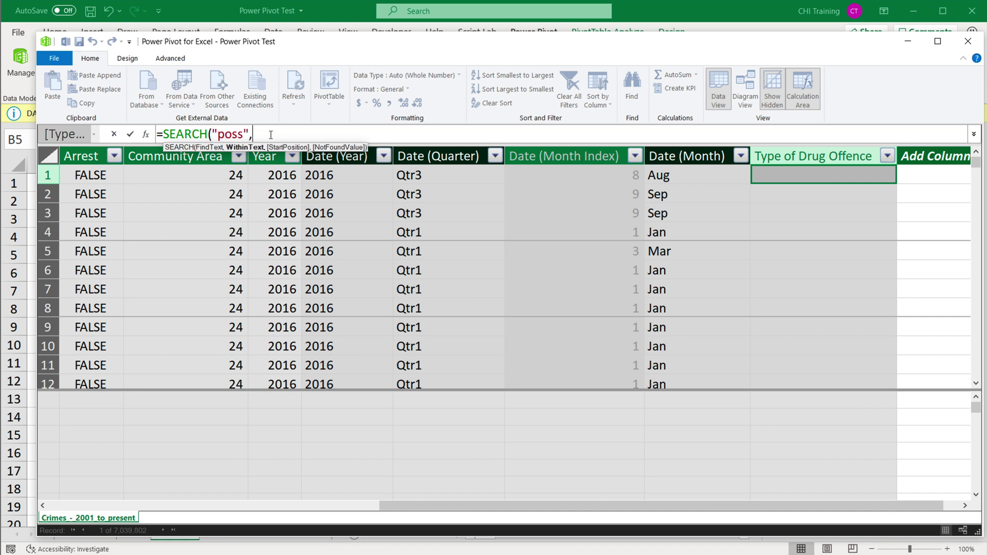
{"action": "type", "text": "[de"}
{"action": "key", "text": "Tab"}
{"action": "type", "text": ")"}
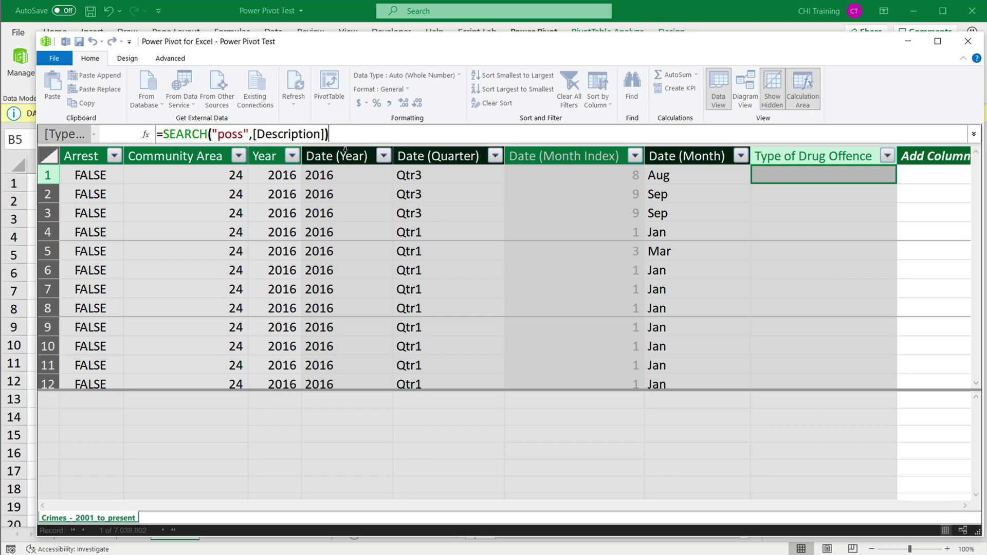
{"action": "key", "text": "Return"}
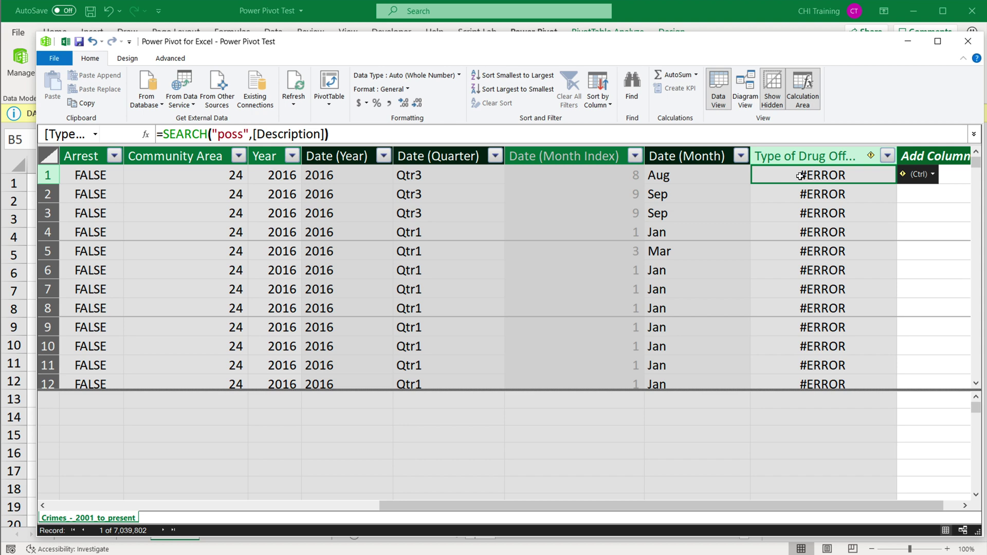
{"action": "left_click_drag", "start_coordinate": [396, 505], "coordinate": [93, 496]}
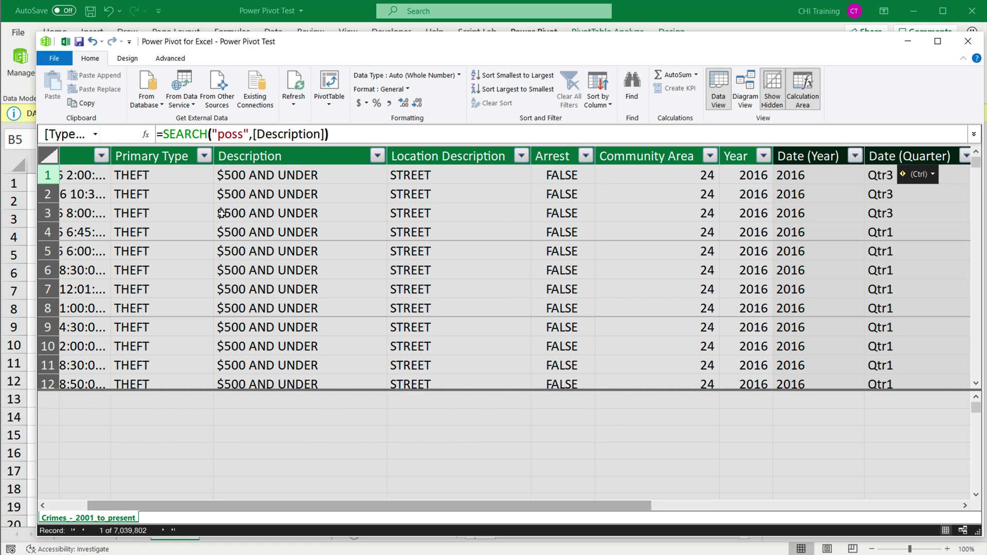
- Wrap the column's SEARCH formula in ISNUMBER and commit it
{"action": "left_click_drag", "start_coordinate": [265, 510], "coordinate": [576, 506]}
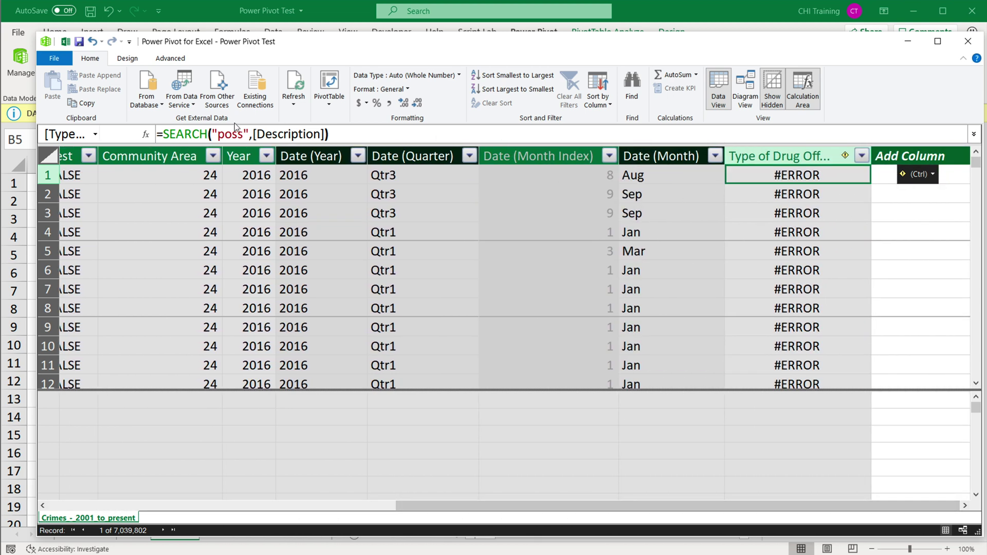
{"action": "left_click", "coordinate": [165, 134]}
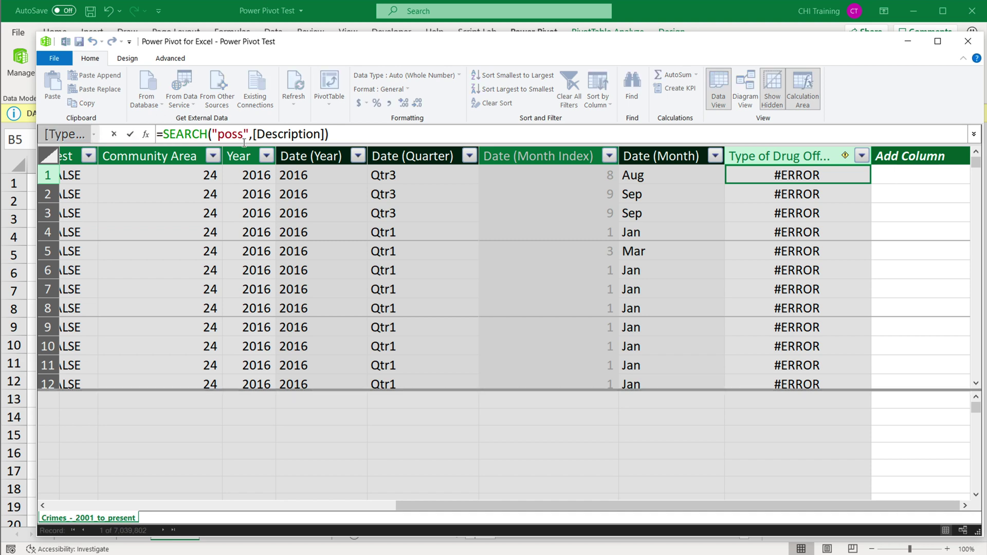
{"action": "type", "text": "is"}
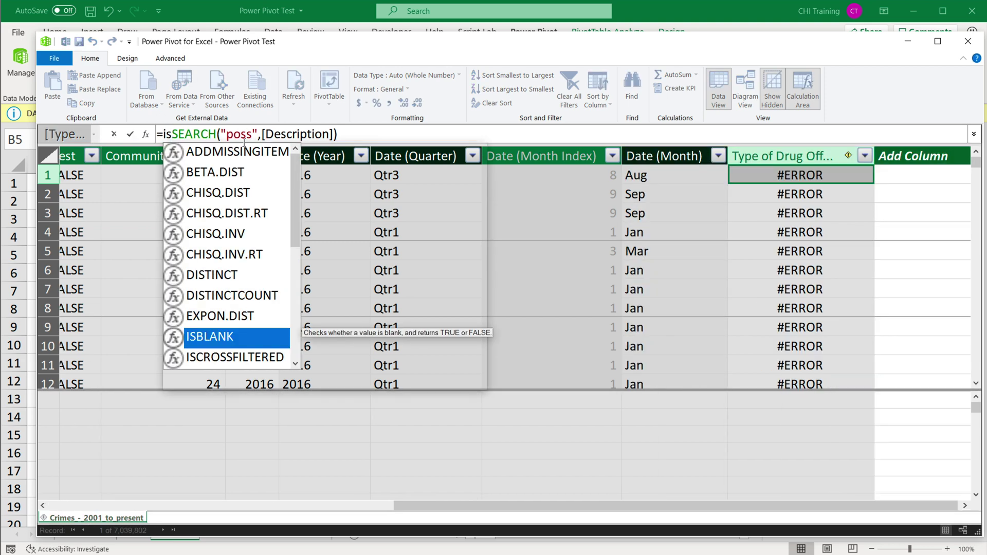
{"action": "type", "text": "nu"}
{"action": "key", "text": "Tab"}
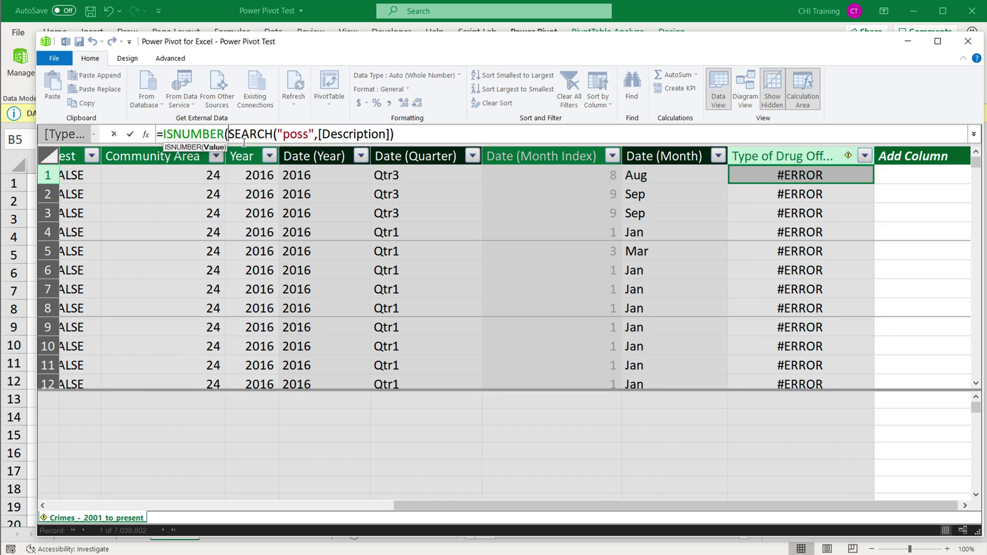
{"action": "key", "text": "End"}
{"action": "type", "text": ")"}
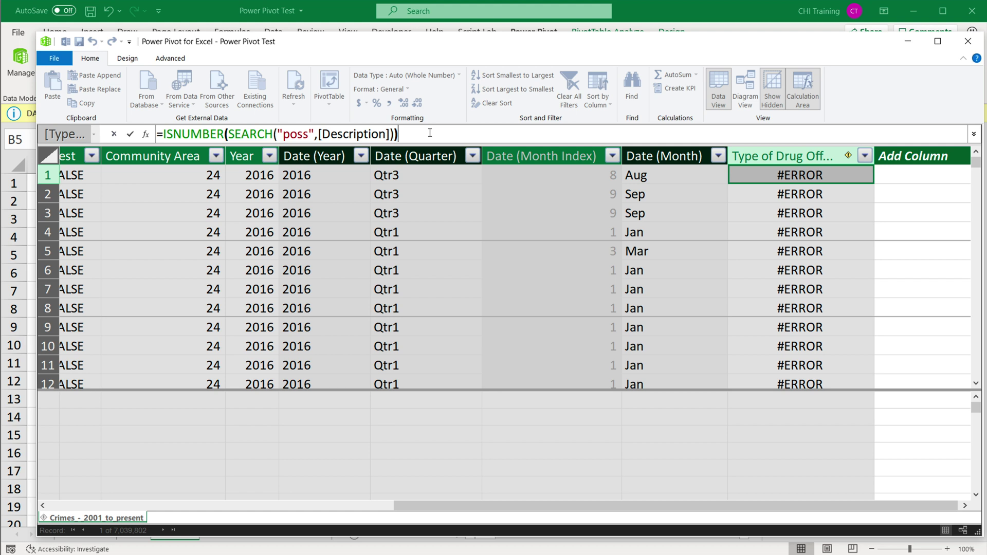
{"action": "key", "text": "Return"}
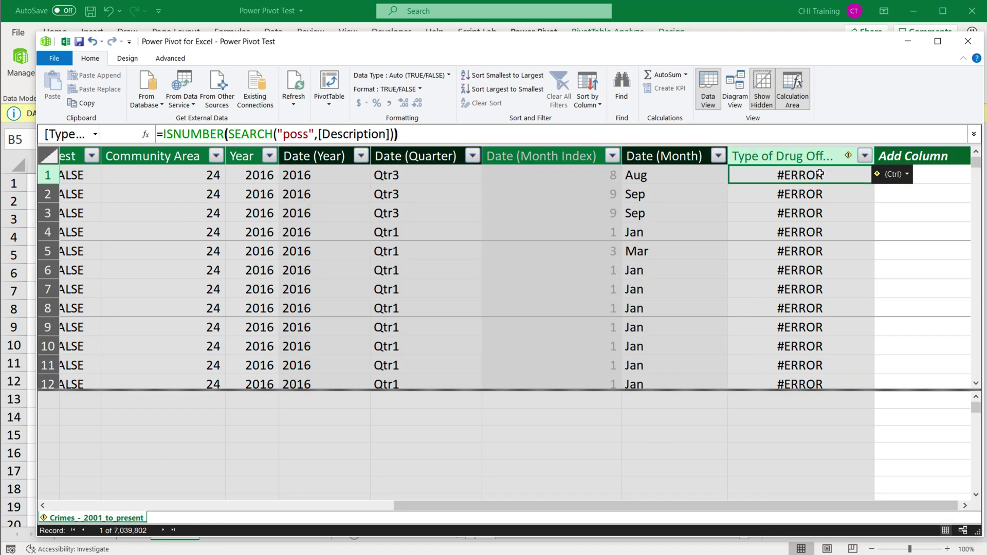
- Add start position 1 and a "not Found" fallback to the SEARCH arguments
{"action": "left_click", "coordinate": [392, 134]}
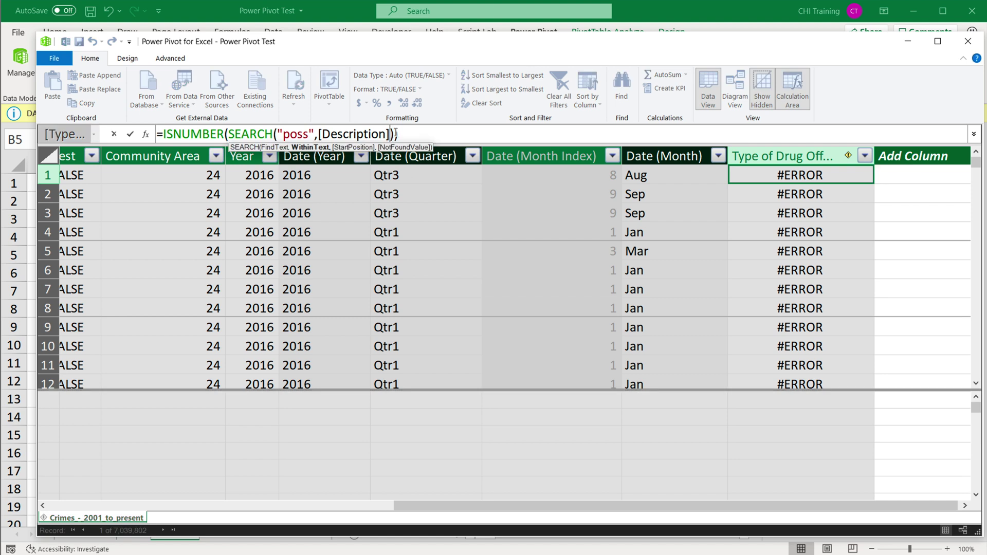
{"action": "type", "text": ")"}
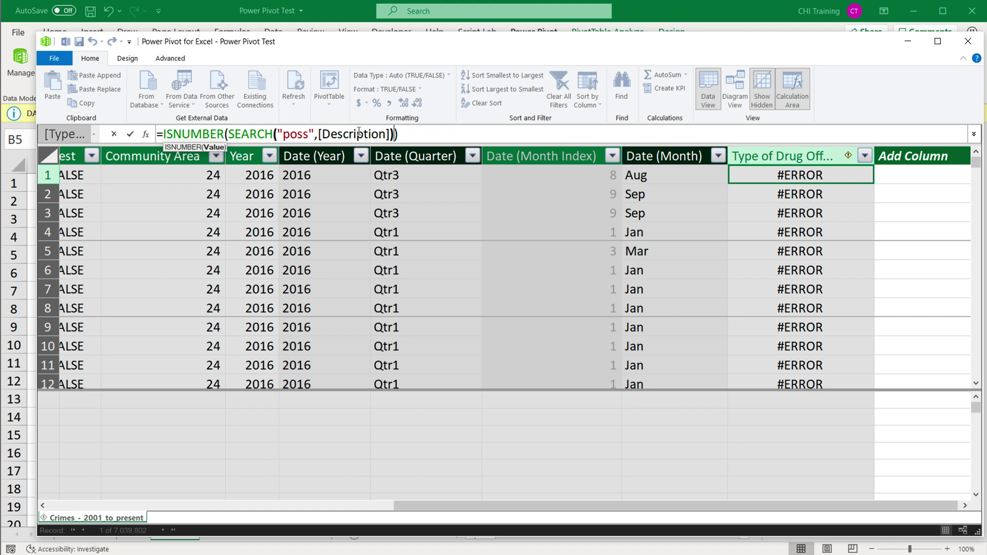
{"action": "left_click", "coordinate": [391, 135]}
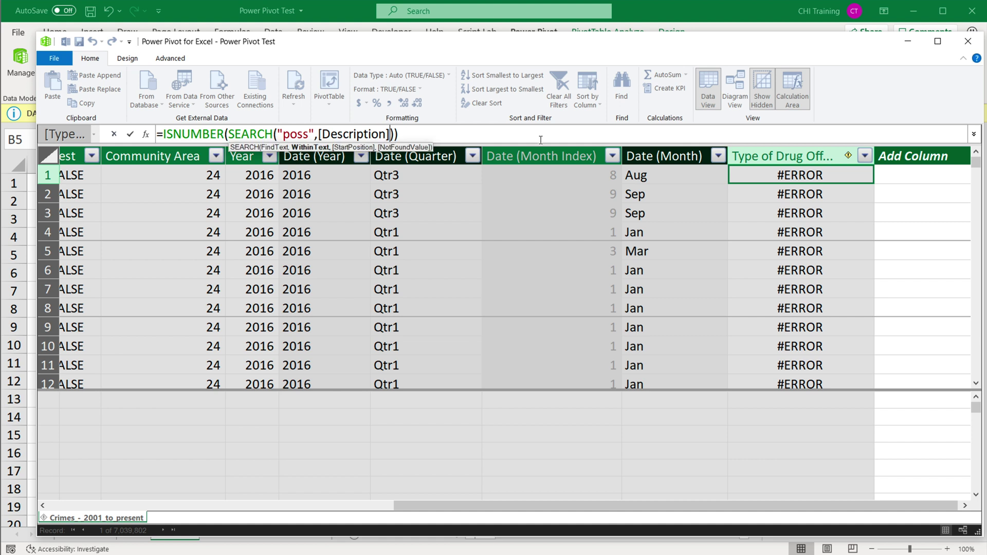
{"action": "left_click", "coordinate": [391, 135]}
{"action": "type", "text": ","}
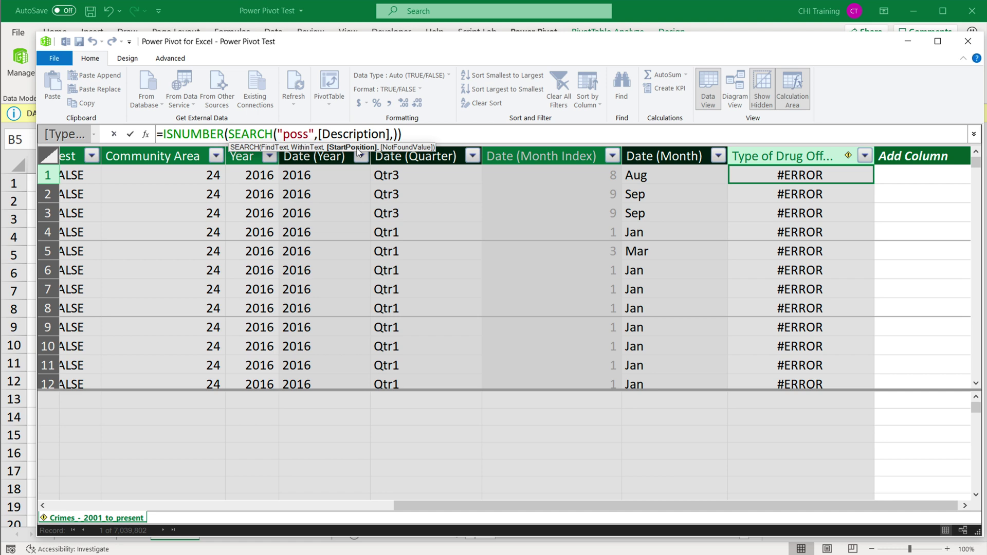
{"action": "type", "text": "1,"}
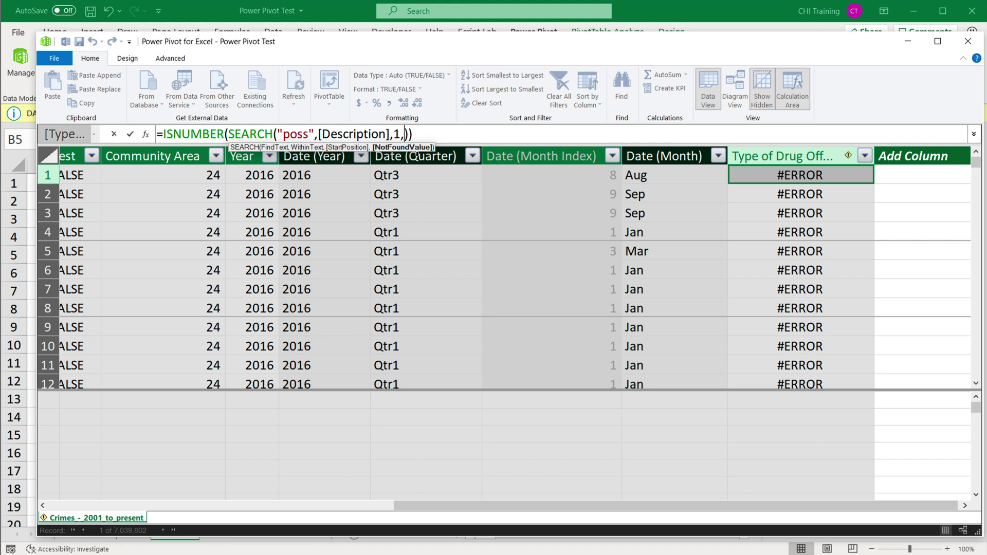
{"action": "type", "text": "\"not "}
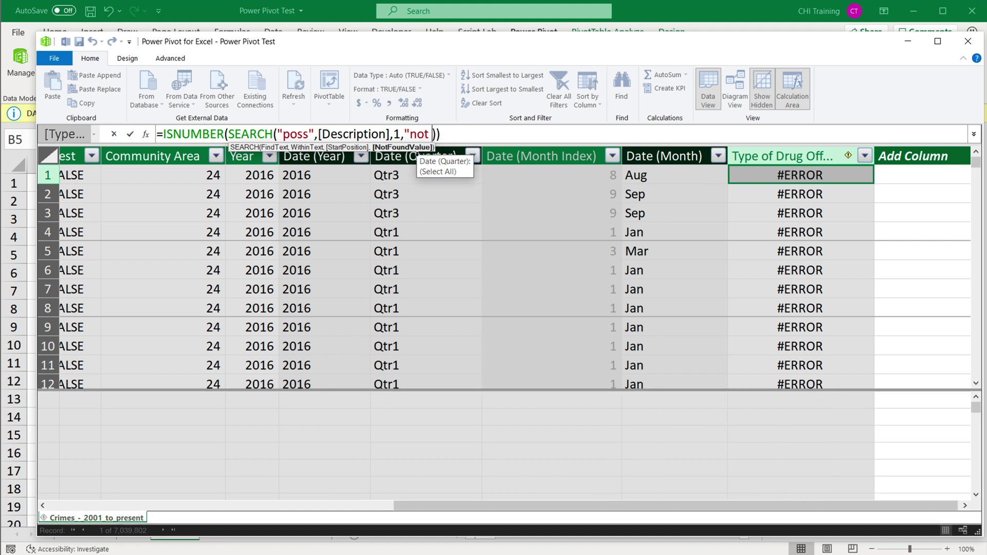
{"action": "type", "text": "Found\""}
- Strip ISNUMBER and its extra closing parenthesis from the Type of Drug Offence formula
{"action": "key", "text": "Return"}
{"action": "double_click", "coordinate": [164, 134]}
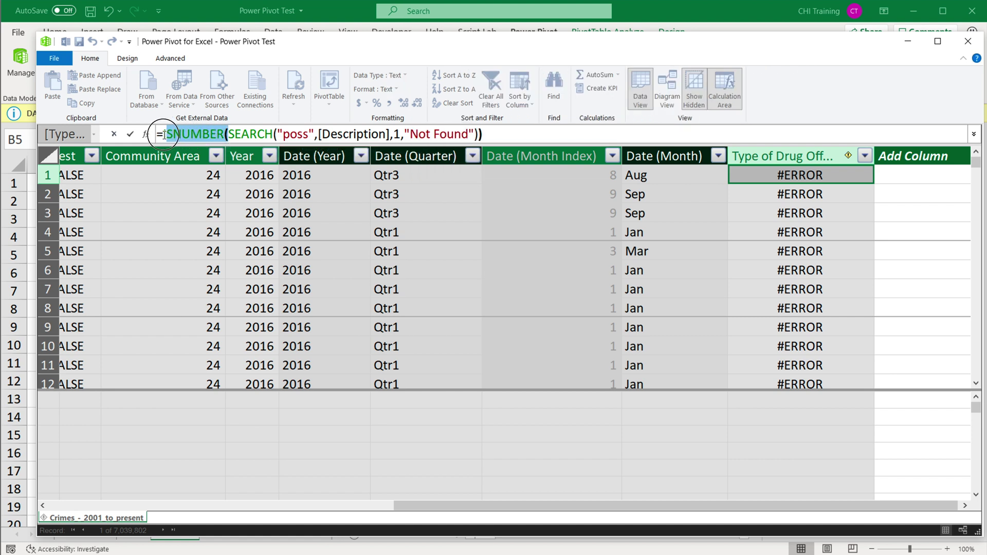
{"action": "key", "text": "Delete"}
{"action": "key", "text": "Delete"}
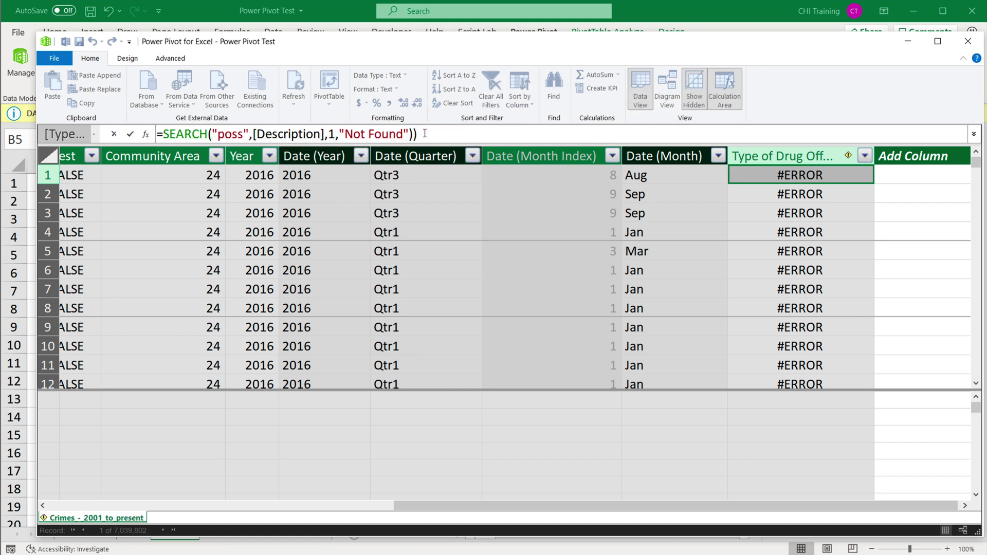
{"action": "left_click", "coordinate": [425, 134]}
{"action": "key", "text": "BackSpace"}
{"action": "key", "text": "Return"}
- Inspect the column's calculation error, then replace the "Not Found" fallback with 0
{"action": "left_click", "coordinate": [902, 175]}
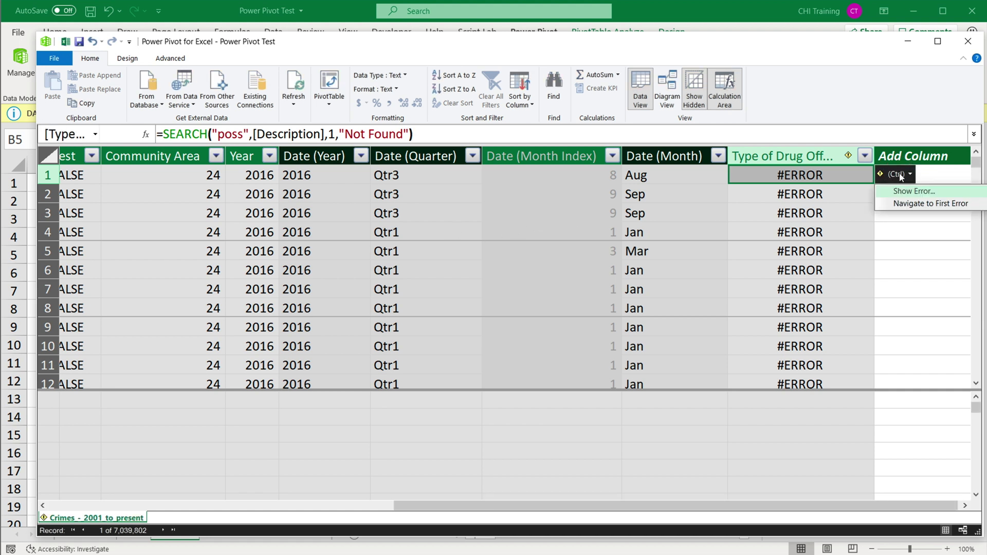
{"action": "left_click", "coordinate": [910, 195]}
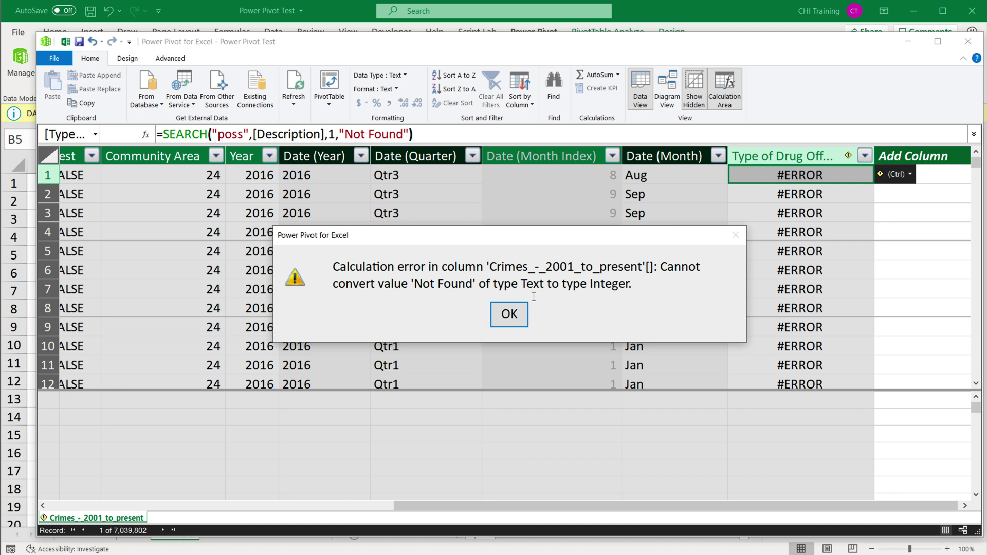
{"action": "left_click", "coordinate": [507, 319]}
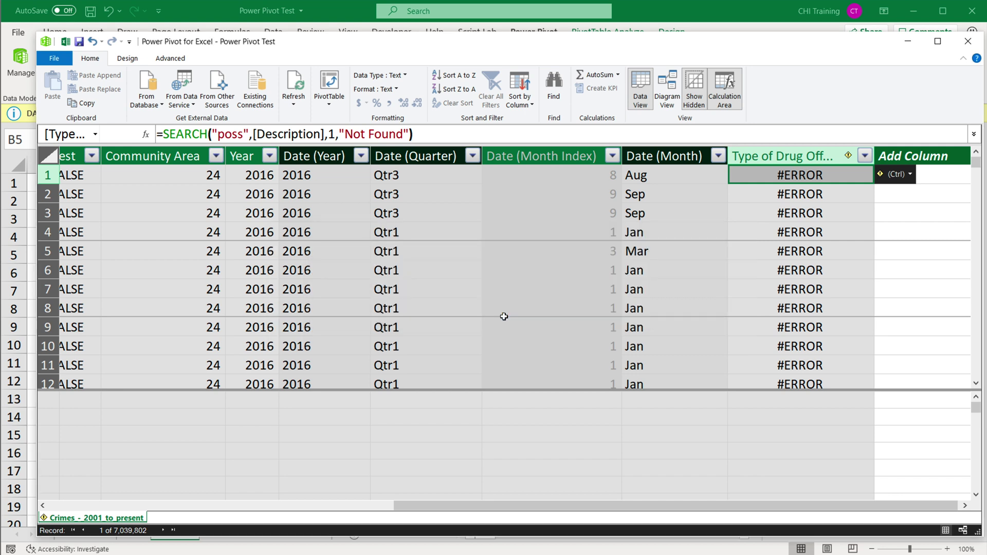
{"action": "left_click_drag", "start_coordinate": [411, 134], "coordinate": [339, 134]}
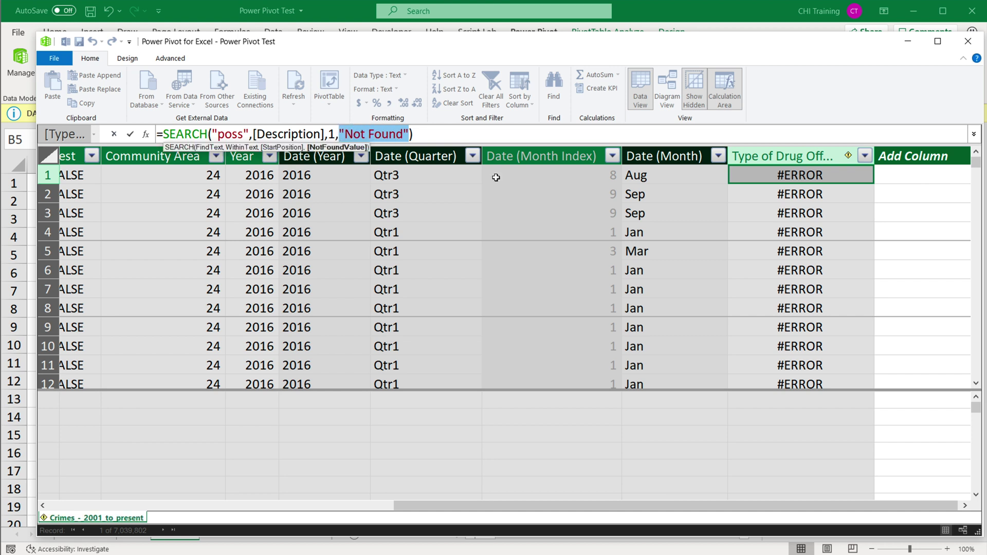
{"action": "type", "text": "0"}
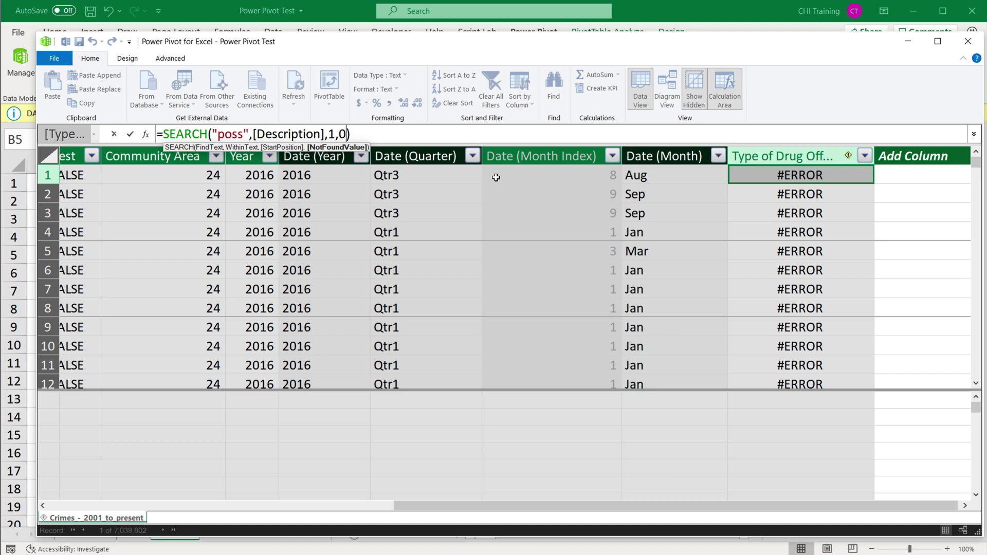
{"action": "key", "text": "Return"}
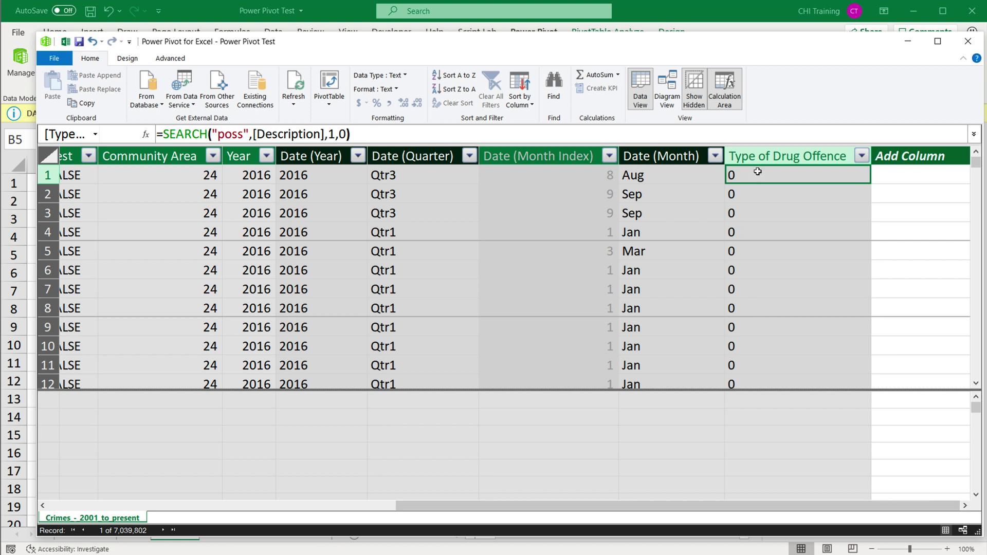
- Append >0 to the SEARCH formula so Type of Drug Offence returns TRUE/FALSE values
{"action": "left_click", "coordinate": [862, 157]}
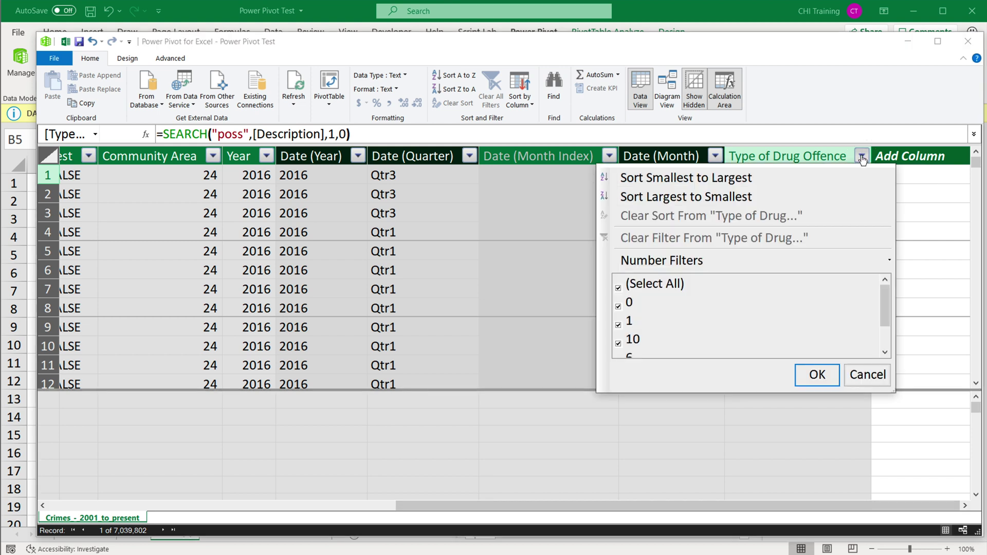
{"action": "mouse_move", "coordinate": [886, 298]}
{"action": "left_mouse_down"}
{"action": "mouse_move", "coordinate": [879, 334]}
{"action": "mouse_move", "coordinate": [882, 287]}
{"action": "mouse_move", "coordinate": [878, 314]}
{"action": "mouse_move", "coordinate": [879, 296]}
{"action": "left_mouse_up"}
{"action": "left_click", "coordinate": [864, 379]}
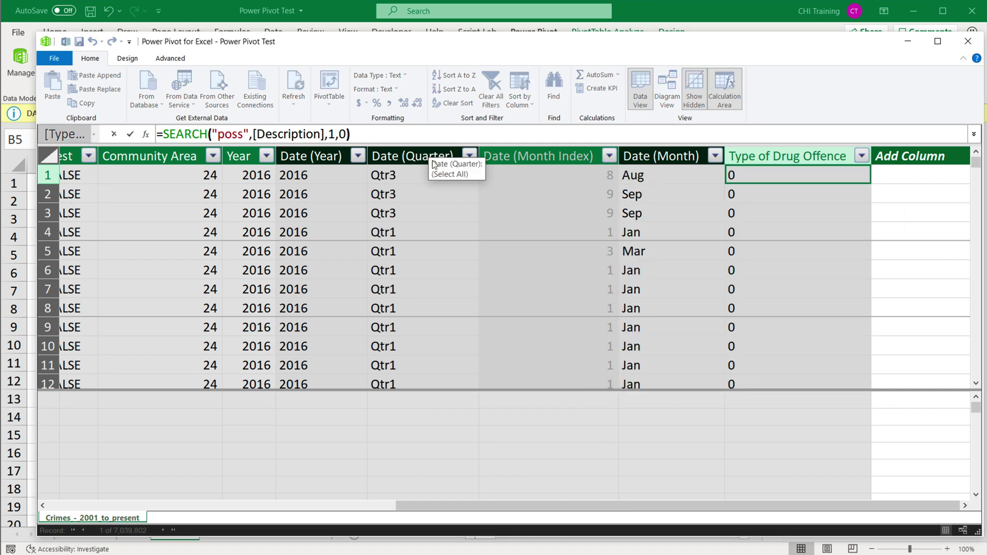
{"action": "type", "text": ">0"}
{"action": "key", "text": "Return"}
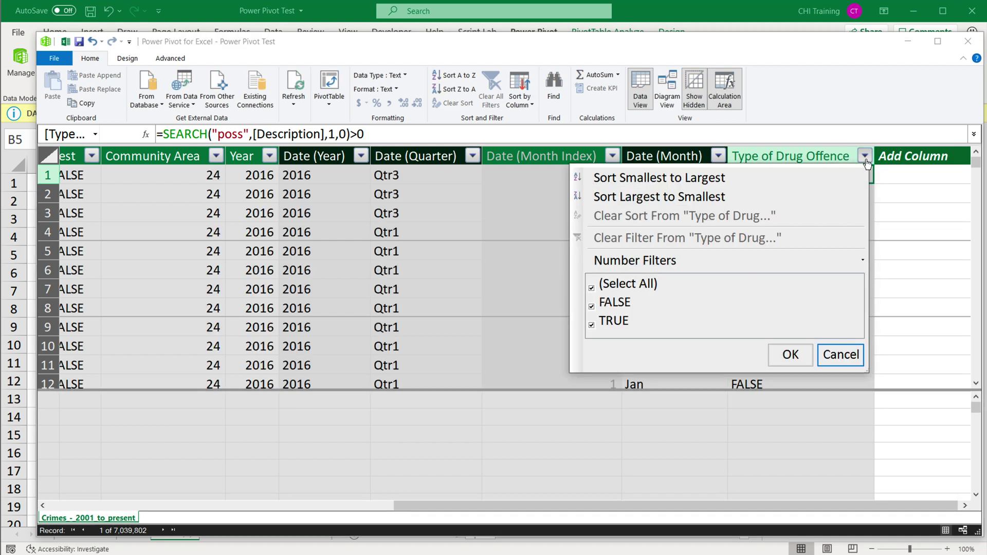
{"action": "left_click", "coordinate": [791, 355]}
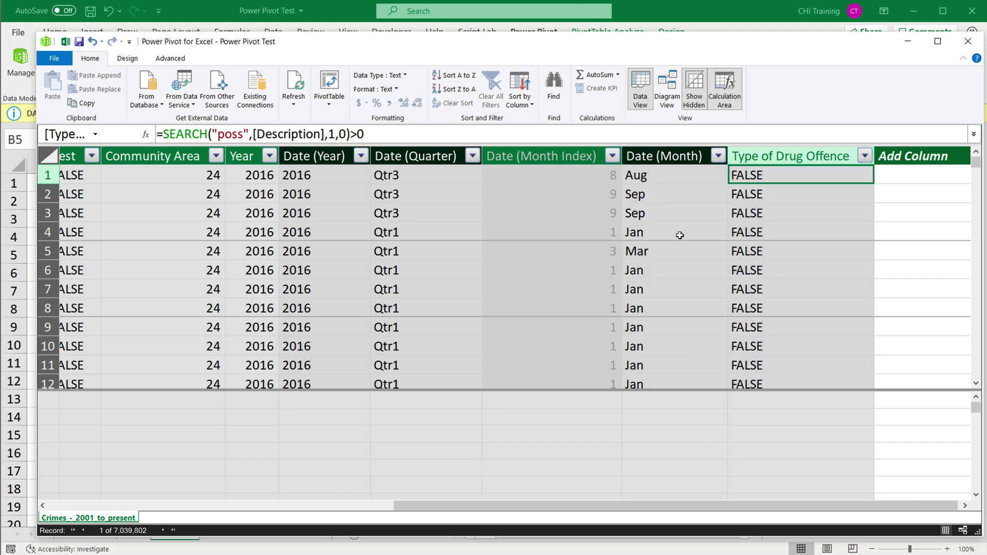
- Back in the workbook, add Type of Drug Offence to the pivot Rows above Description
{"action": "left_click", "coordinate": [65, 43]}
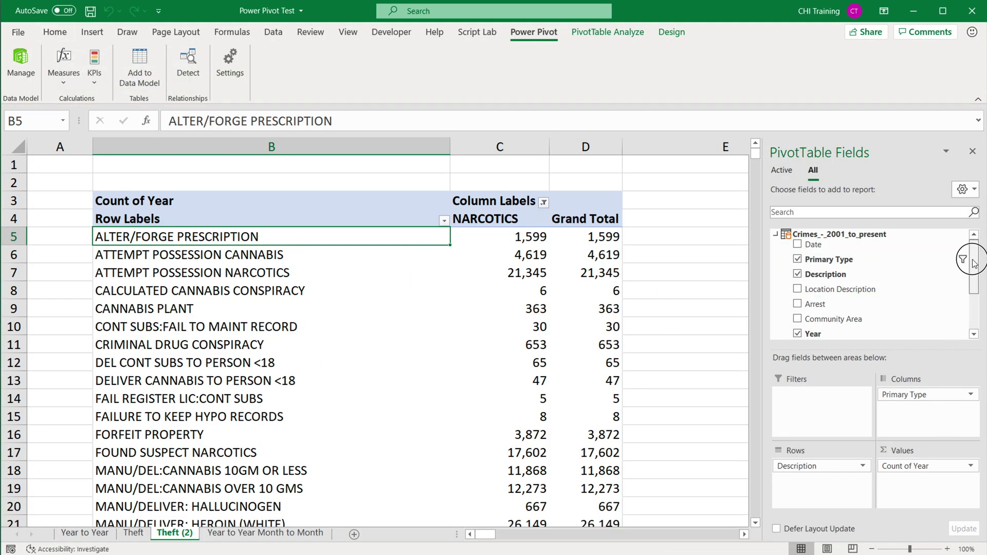
{"action": "left_click_drag", "start_coordinate": [973, 259], "coordinate": [978, 302]}
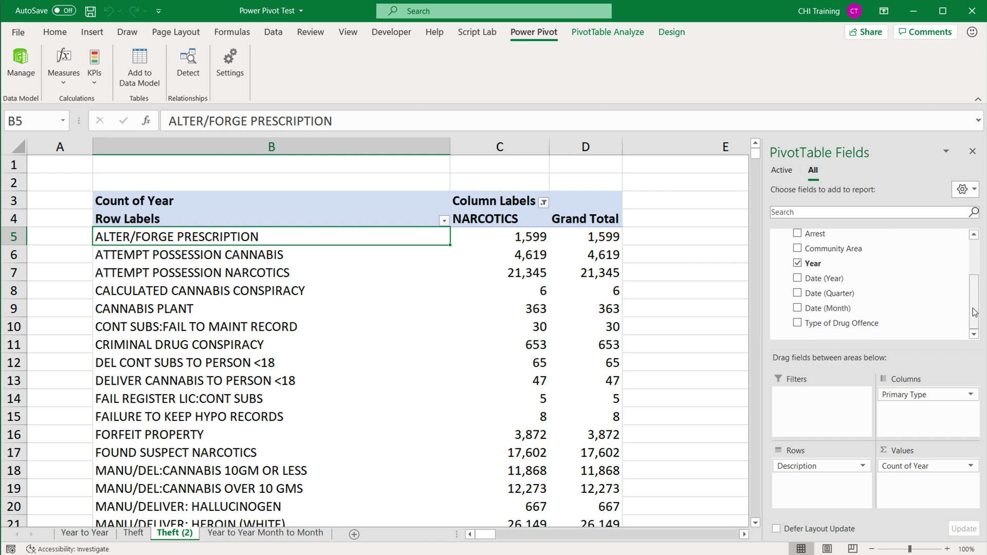
{"action": "left_click_drag", "start_coordinate": [829, 323], "coordinate": [822, 464]}
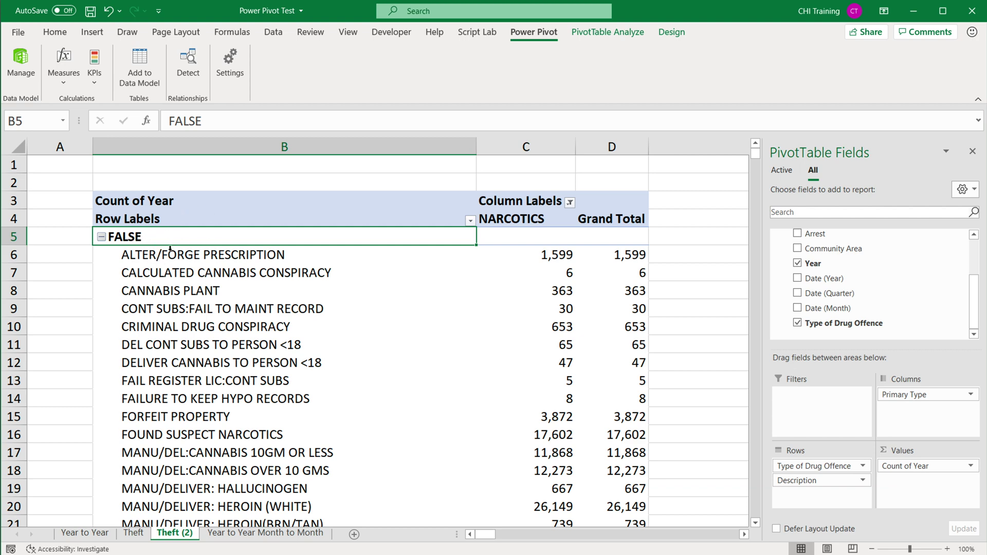
- Review the TRUE and FALSE groups, noting POS: HYPODERMIC NEEDLE sits under FALSE
{"action": "scroll", "coordinate": [175, 265], "scroll_direction": "down", "scroll_amount": 2}
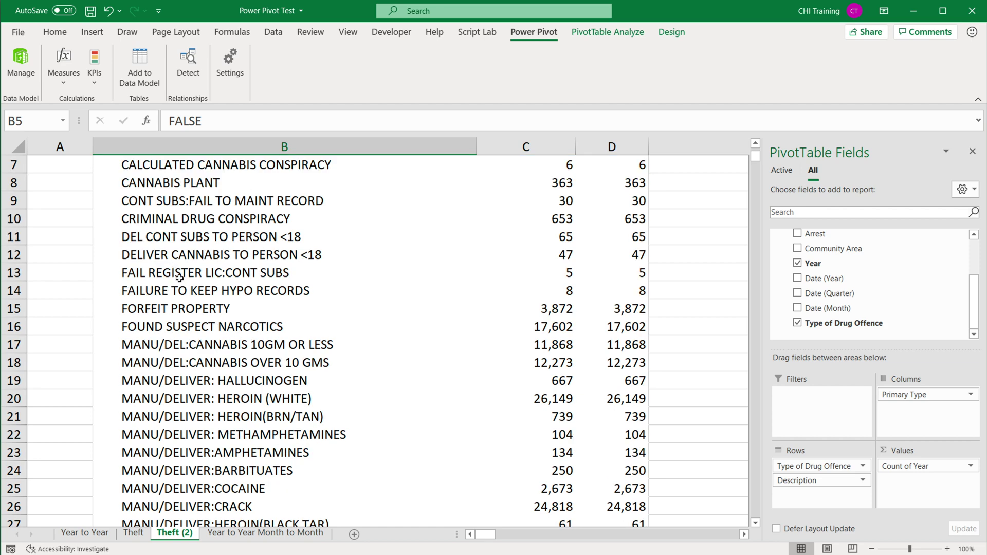
{"action": "scroll", "coordinate": [180, 277], "scroll_direction": "down", "scroll_amount": 3}
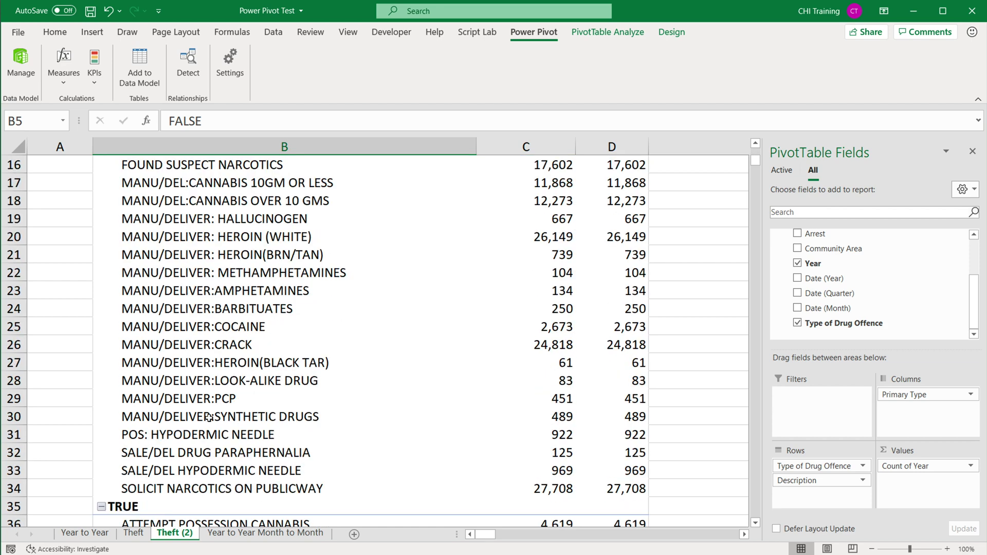
{"action": "left_click", "coordinate": [144, 436]}
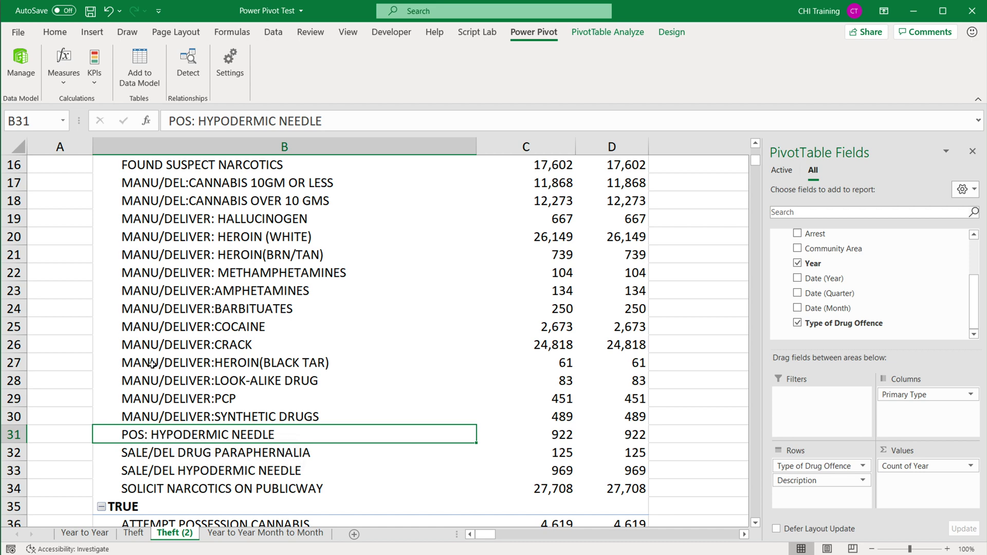
{"action": "scroll", "coordinate": [151, 303], "scroll_direction": "up", "scroll_amount": 4}
{"action": "scroll", "coordinate": [154, 309], "scroll_direction": "down", "scroll_amount": 20}
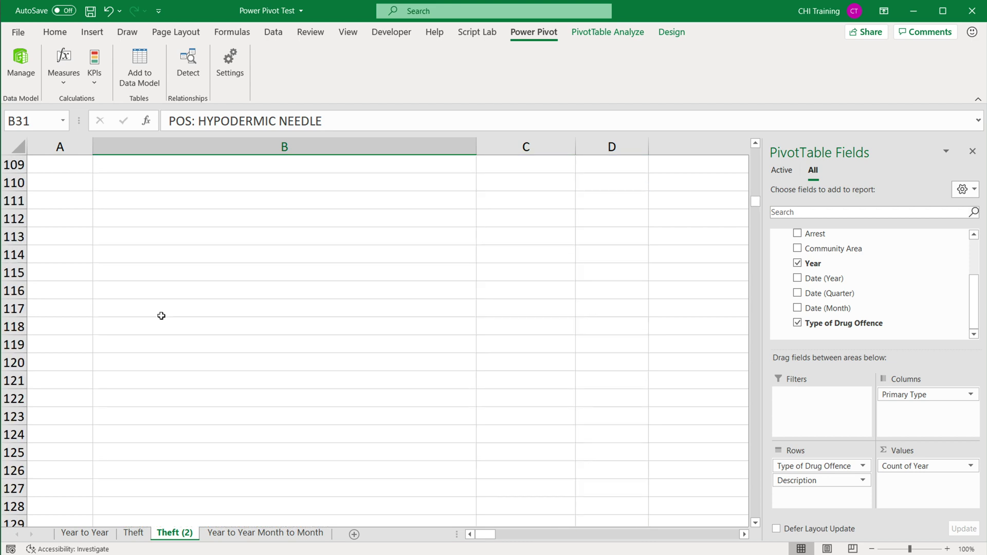
{"action": "scroll", "coordinate": [159, 316], "scroll_direction": "up", "scroll_amount": 20}
{"action": "scroll", "coordinate": [163, 314], "scroll_direction": "down", "scroll_amount": 1}
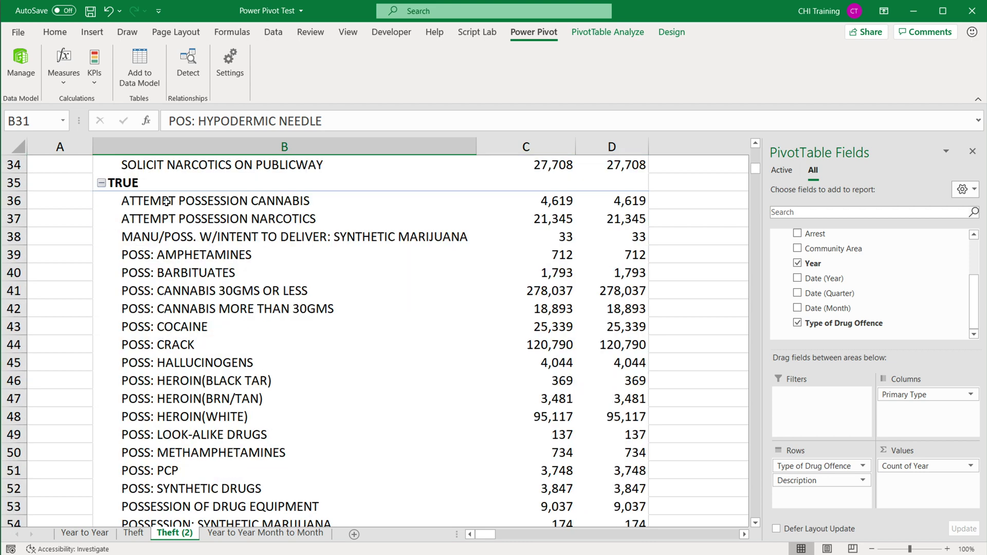
{"action": "left_click_drag", "start_coordinate": [166, 202], "coordinate": [170, 239]}
{"action": "scroll", "coordinate": [170, 238], "scroll_direction": "down", "scroll_amount": 2}
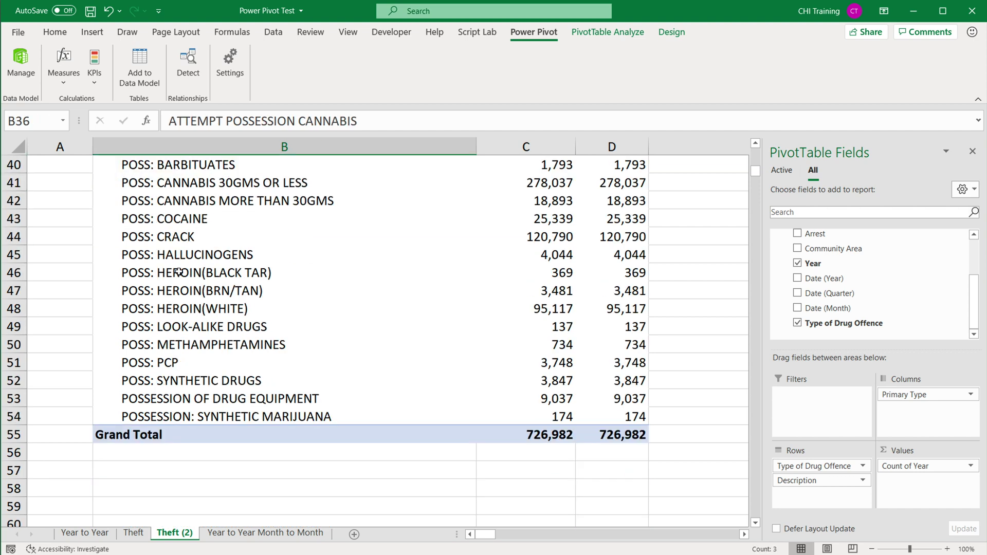
{"action": "left_click_drag", "start_coordinate": [188, 414], "coordinate": [191, 242]}
{"action": "scroll", "coordinate": [191, 241], "scroll_direction": "up", "scroll_amount": 7}
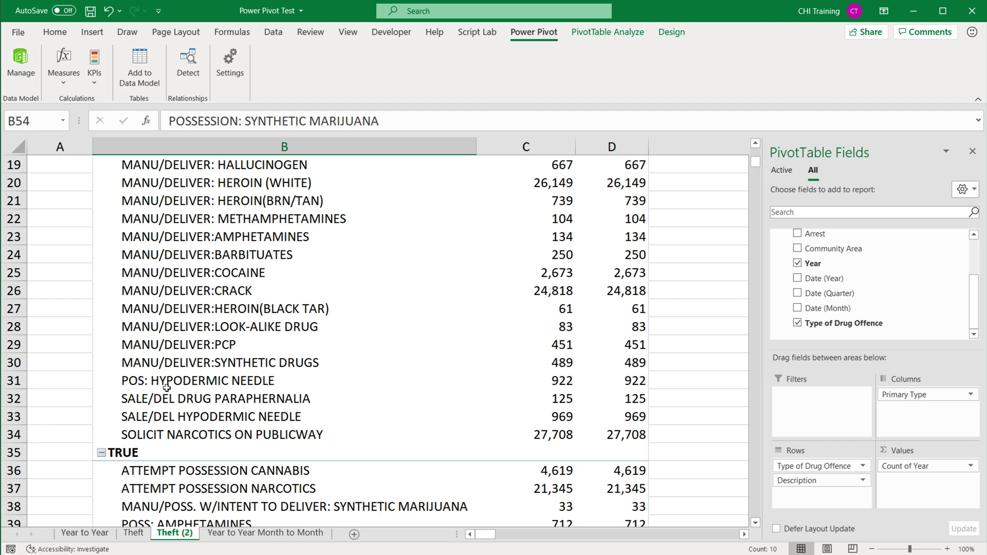
{"action": "left_click", "coordinate": [117, 381]}
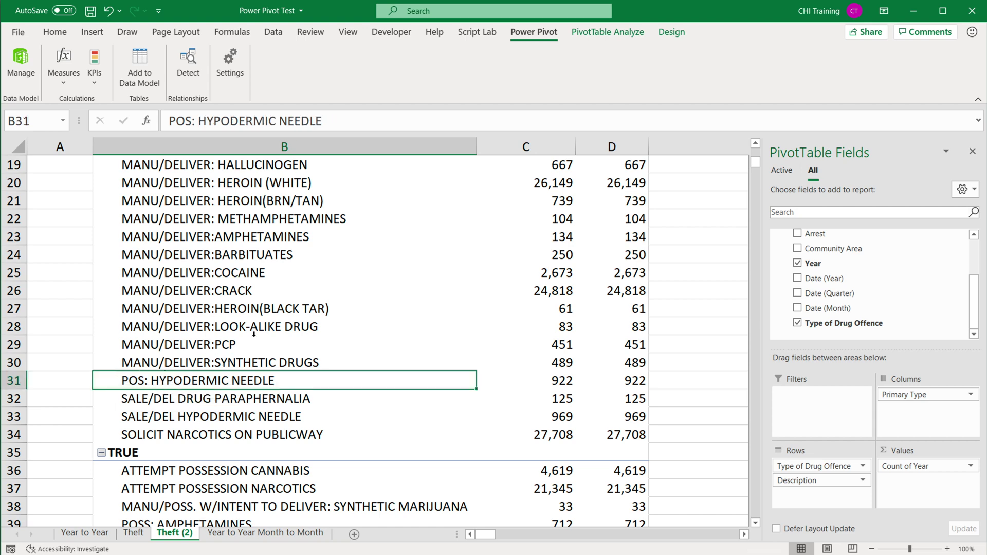
{"action": "scroll", "coordinate": [254, 334], "scroll_direction": "up", "scroll_amount": 1}
- In the data model, shorten the formula's search text from "poss" to "pos"
{"action": "left_click", "coordinate": [20, 65]}
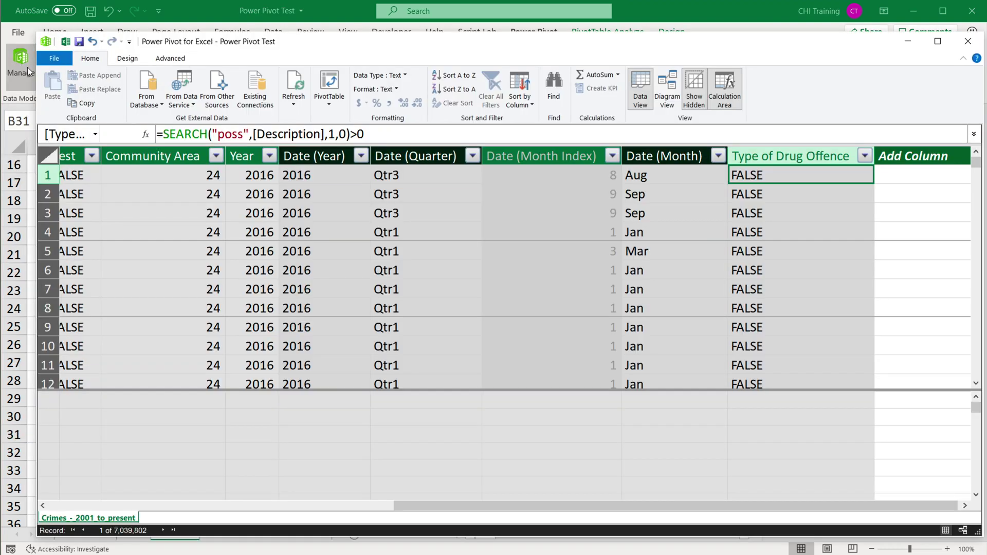
{"action": "left_click", "coordinate": [245, 135]}
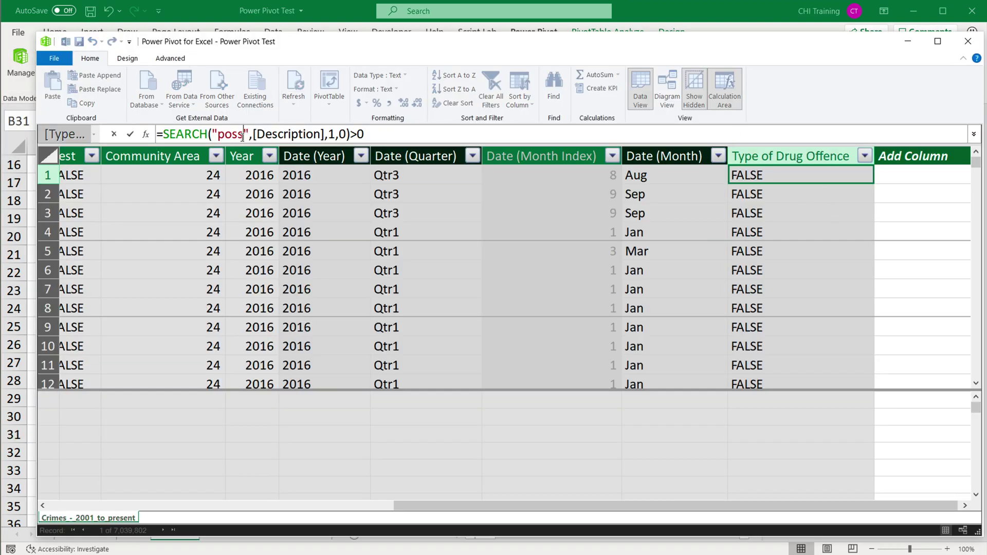
{"action": "key", "text": "BackSpace"}
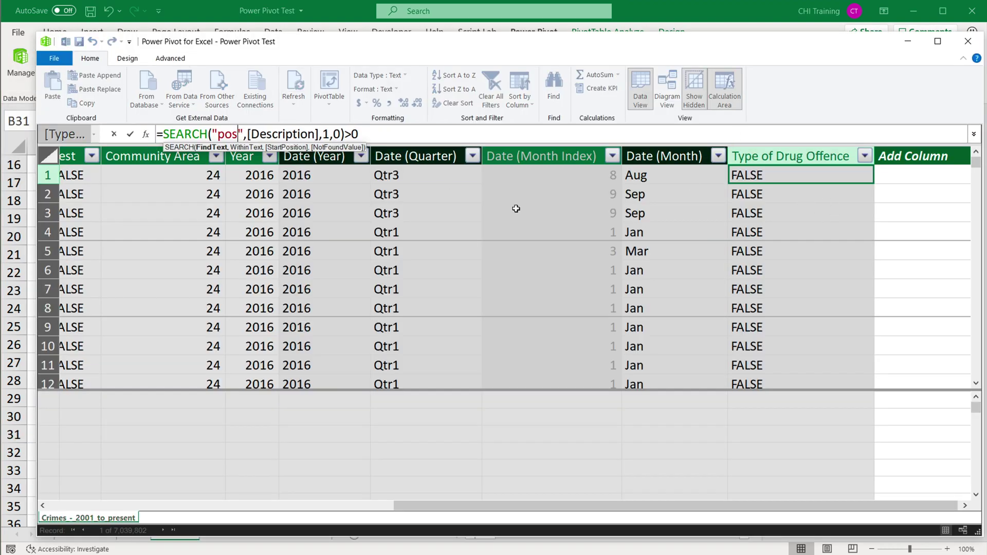
{"action": "key", "text": "Return"}
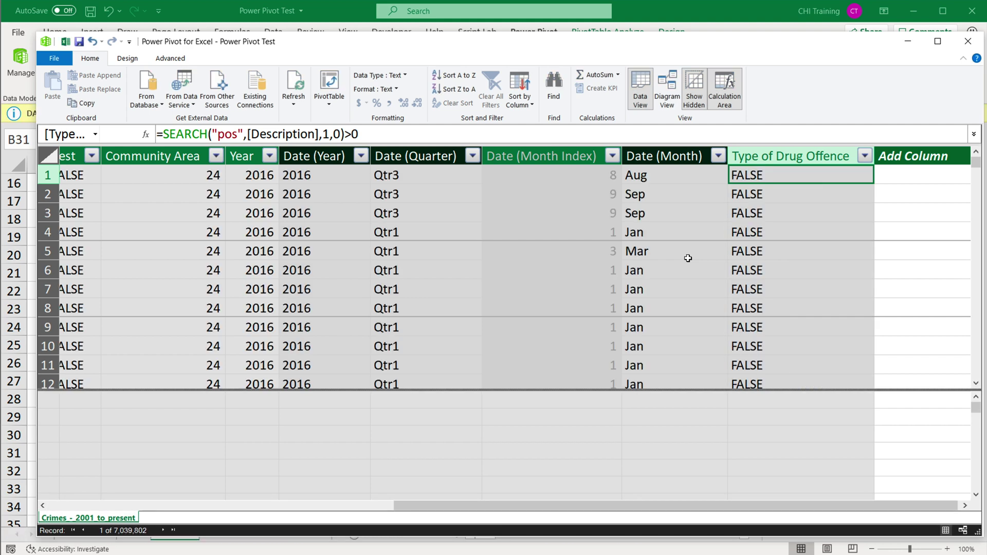
- Check the pivot's TRUE and FALSE groups under the revised "pos" test
{"action": "left_click", "coordinate": [65, 42]}
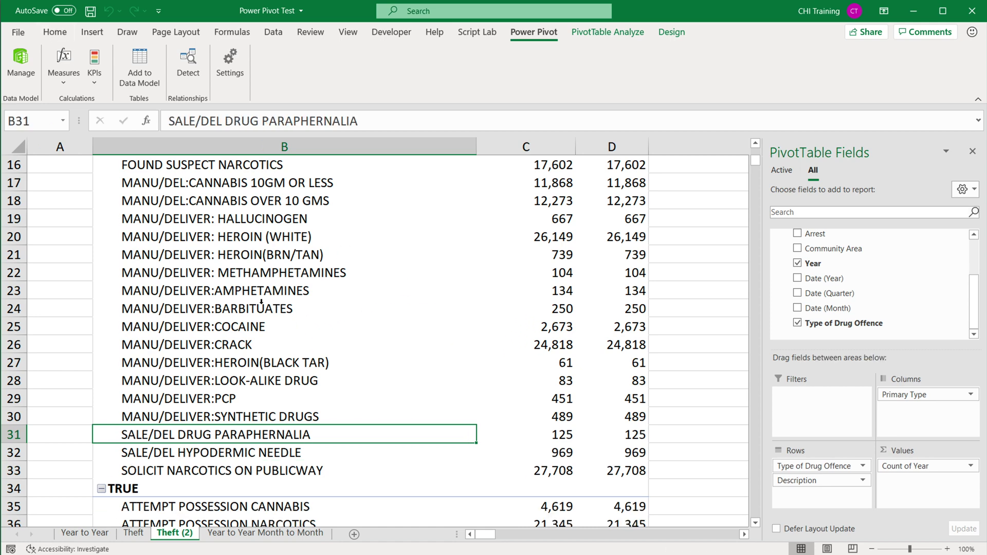
{"action": "scroll", "coordinate": [200, 300], "scroll_direction": "up", "scroll_amount": 5}
{"action": "scroll", "coordinate": [247, 333], "scroll_direction": "down", "scroll_amount": 10}
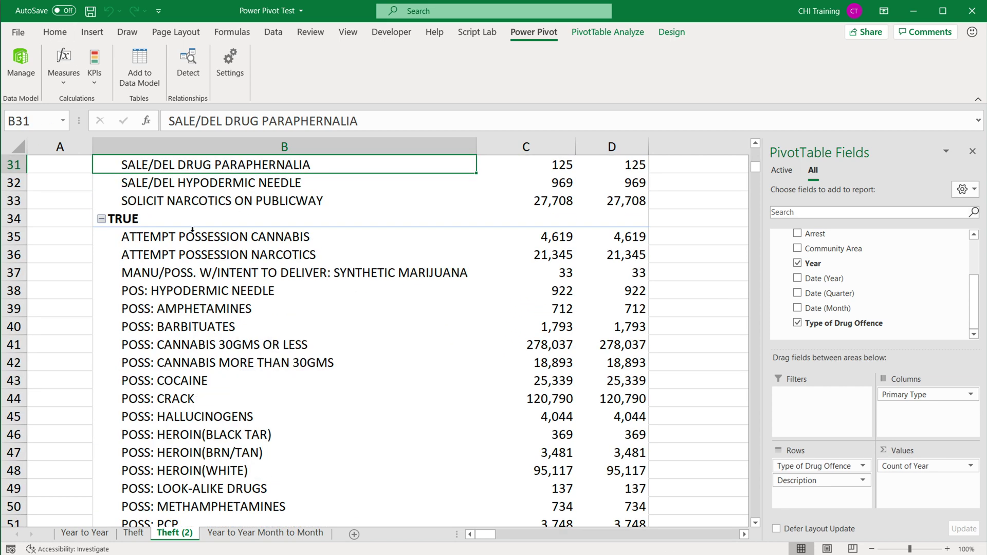
{"action": "scroll", "coordinate": [193, 273], "scroll_direction": "down", "scroll_amount": 2}
{"action": "scroll", "coordinate": [194, 280], "scroll_direction": "up", "scroll_amount": 1}
{"action": "scroll", "coordinate": [194, 278], "scroll_direction": "up", "scroll_amount": 6}
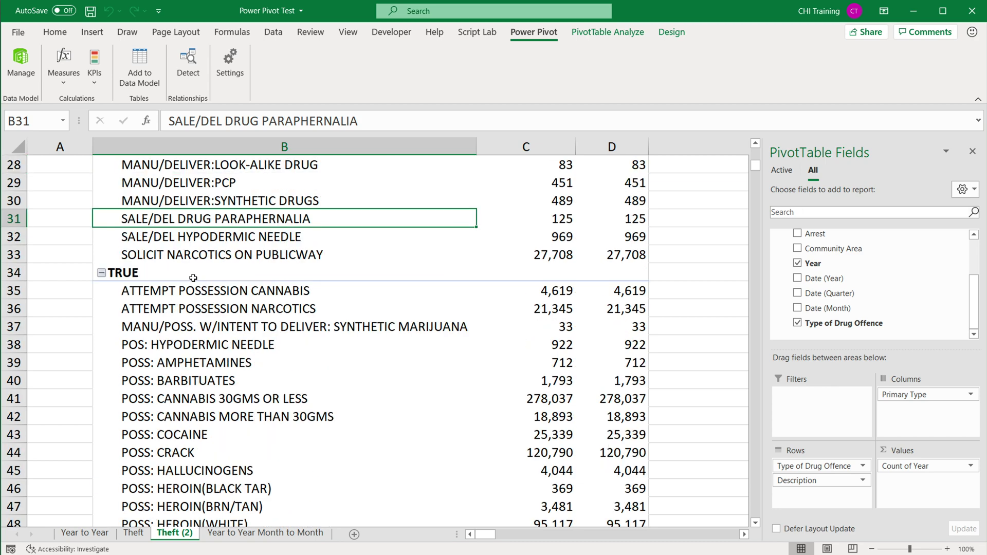
{"action": "left_click", "coordinate": [141, 495]}
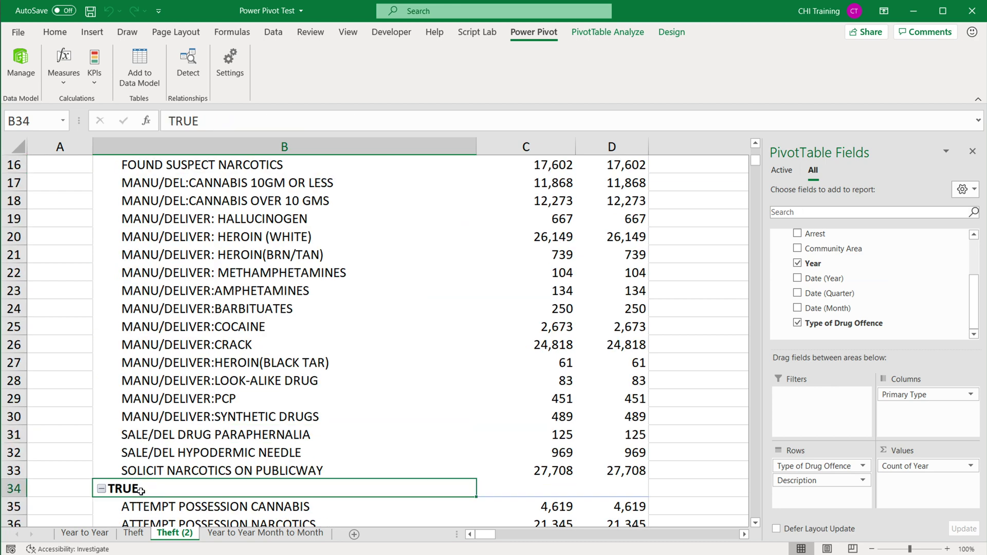
{"action": "scroll", "coordinate": [143, 381], "scroll_direction": "up", "scroll_amount": 5}
{"action": "left_click", "coordinate": [140, 237]}
- Wrap the SEARCH test in IF, returning "Possession" when the description contains "pos"
{"action": "left_click", "coordinate": [21, 64]}
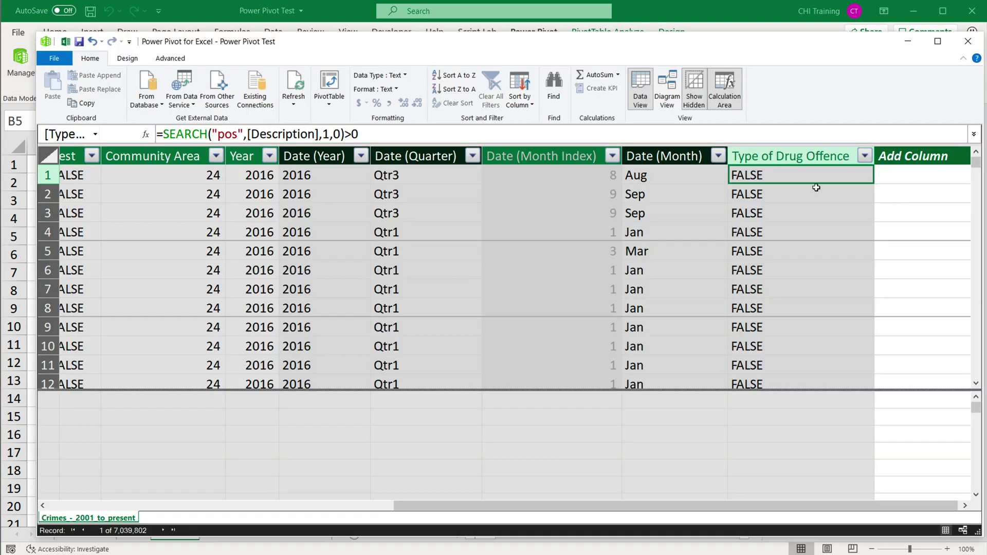
{"action": "left_click", "coordinate": [751, 175]}
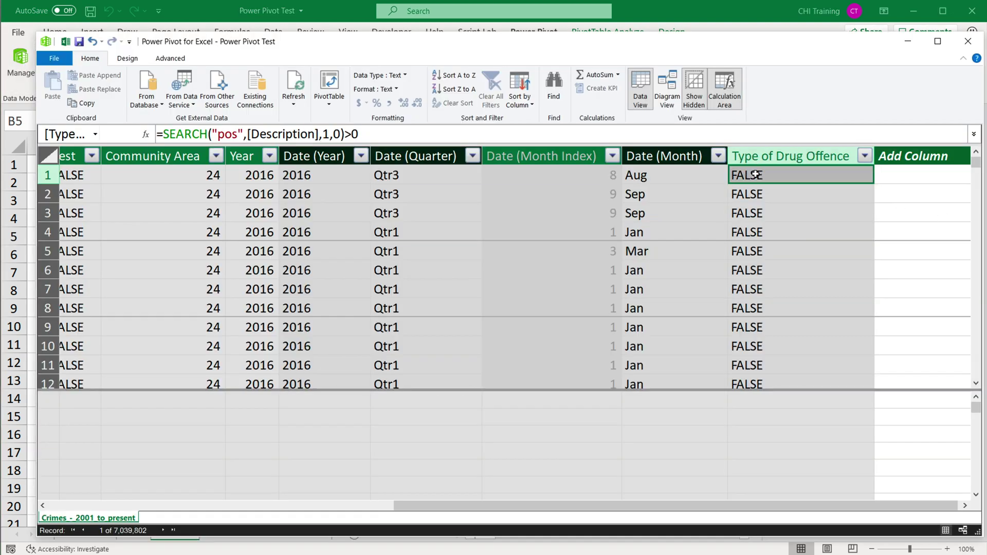
{"action": "left_click", "coordinate": [163, 134]}
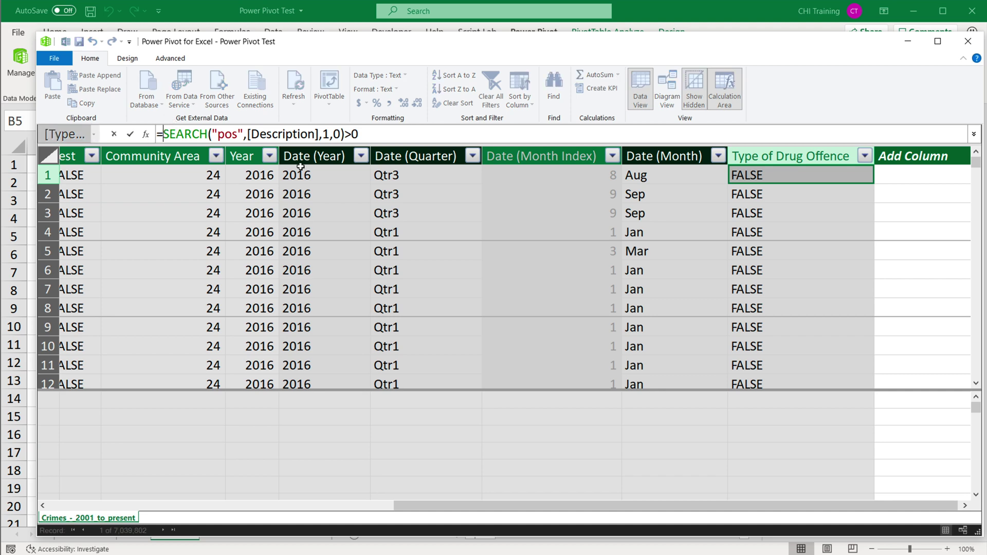
{"action": "type", "text": "IF("}
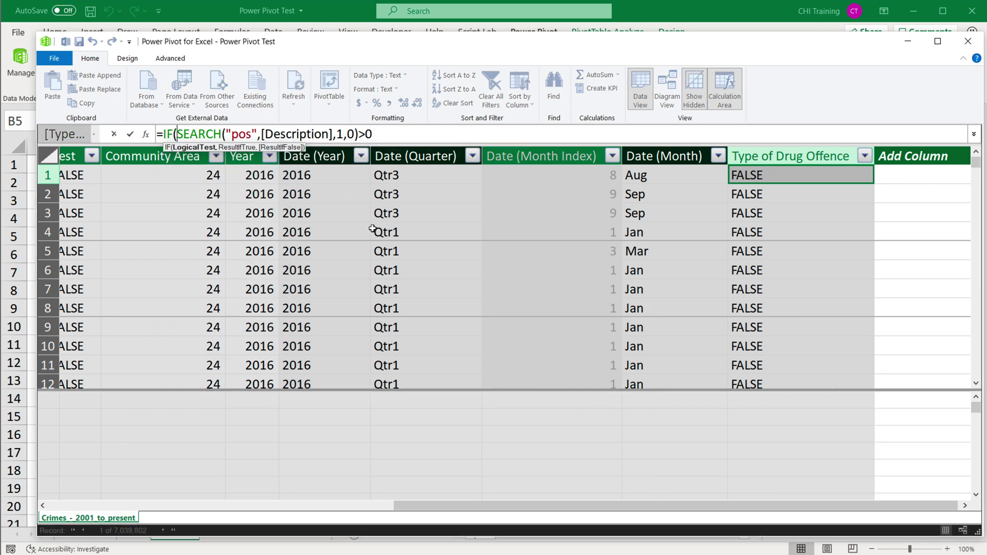
{"action": "left_click", "coordinate": [391, 136]}
{"action": "type", "text": ","}
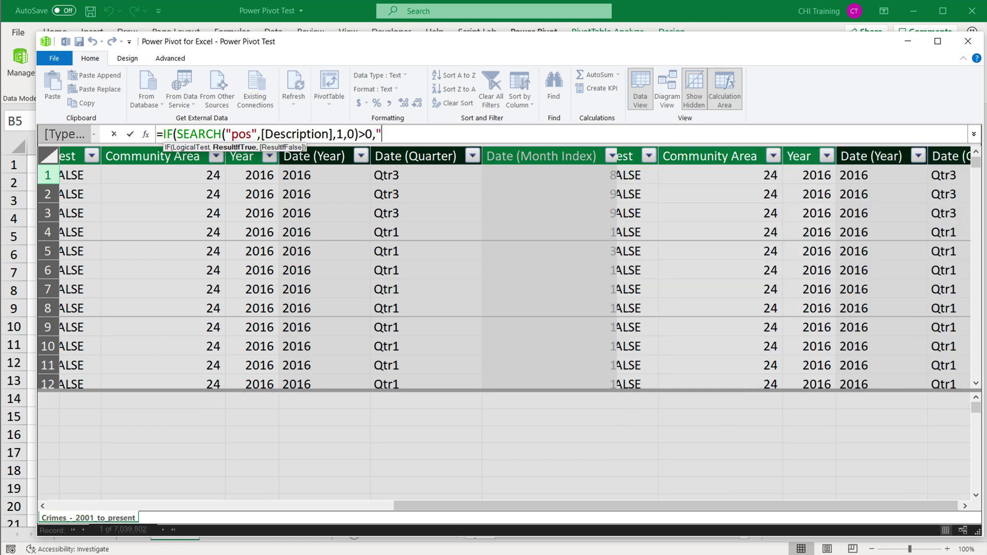
{"action": "type", "text": "\"Posession\""}
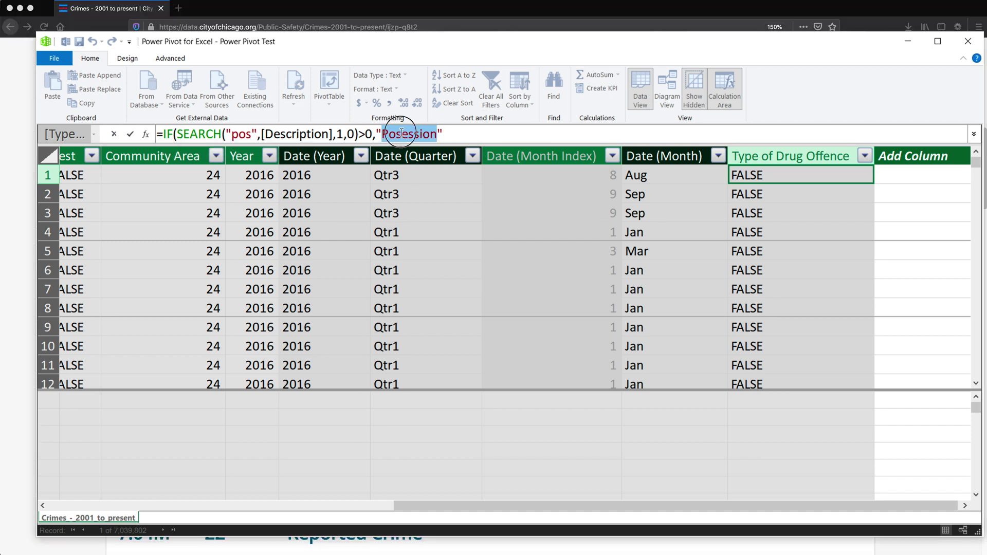
{"action": "left_click", "coordinate": [401, 134]}
{"action": "type", "text": "s"}
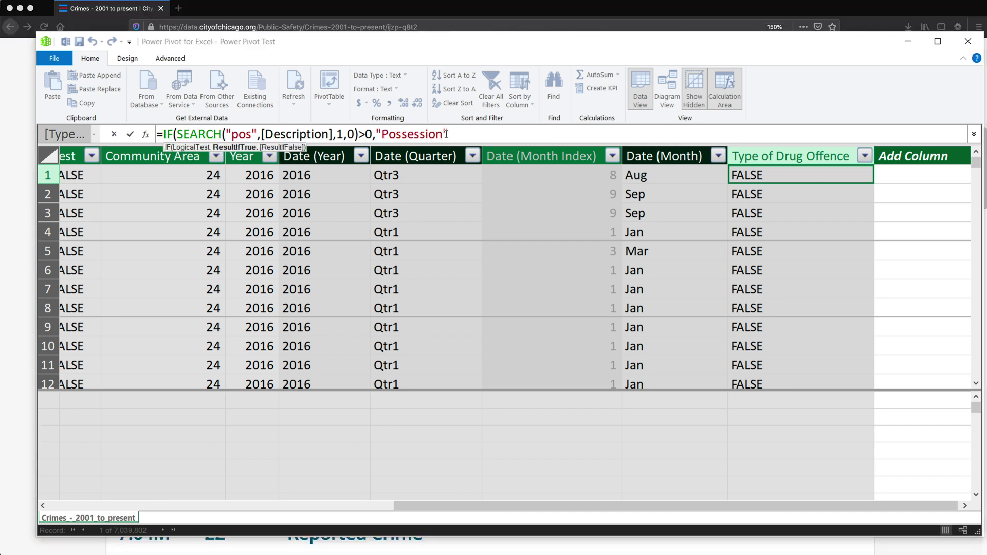
- Add "Not Possession" as the IF formula's false result and commit the column
{"action": "left_click", "coordinate": [445, 134]}
{"action": "type", "text": "\","}
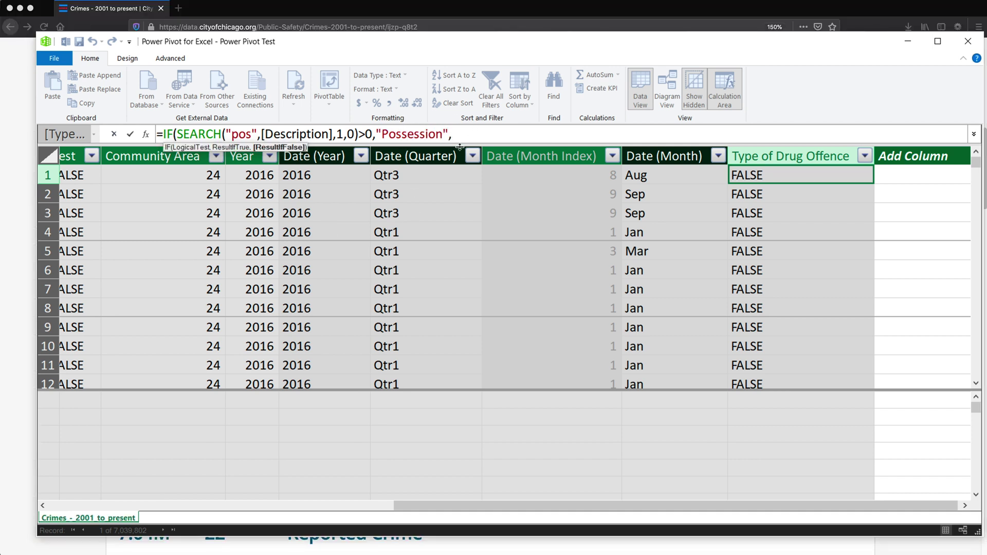
{"action": "type", "text": "\"Not"}
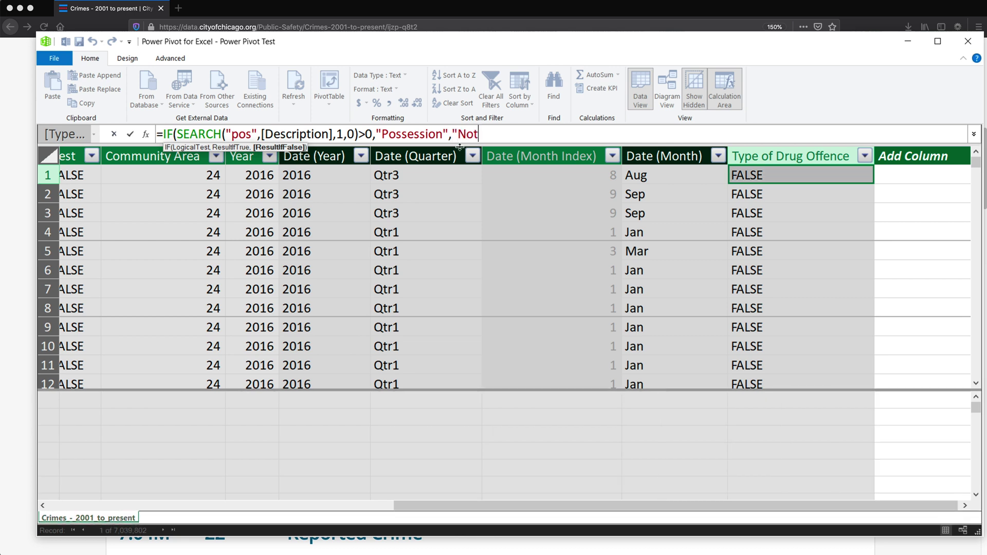
{"action": "type", "text": " Possession\")"}
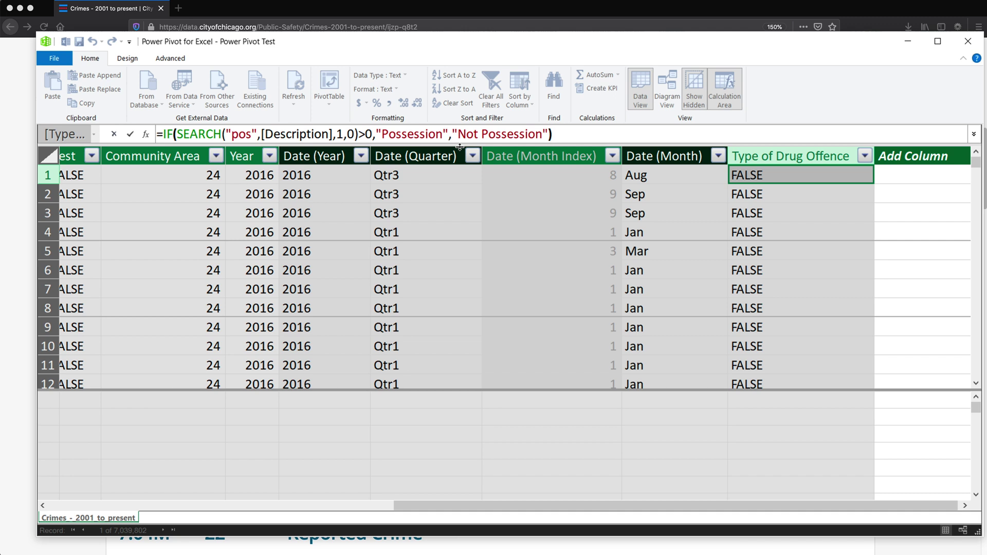
{"action": "key", "text": "Return"}
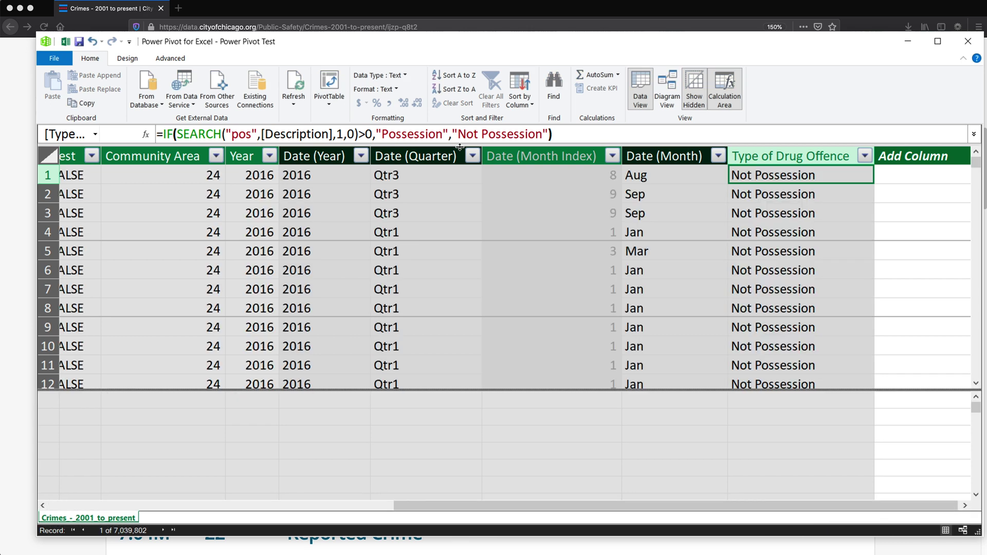
- Replace Description with Year in the pivot rows to show yearly Possession and Not Possession counts
{"action": "left_click", "coordinate": [65, 42]}
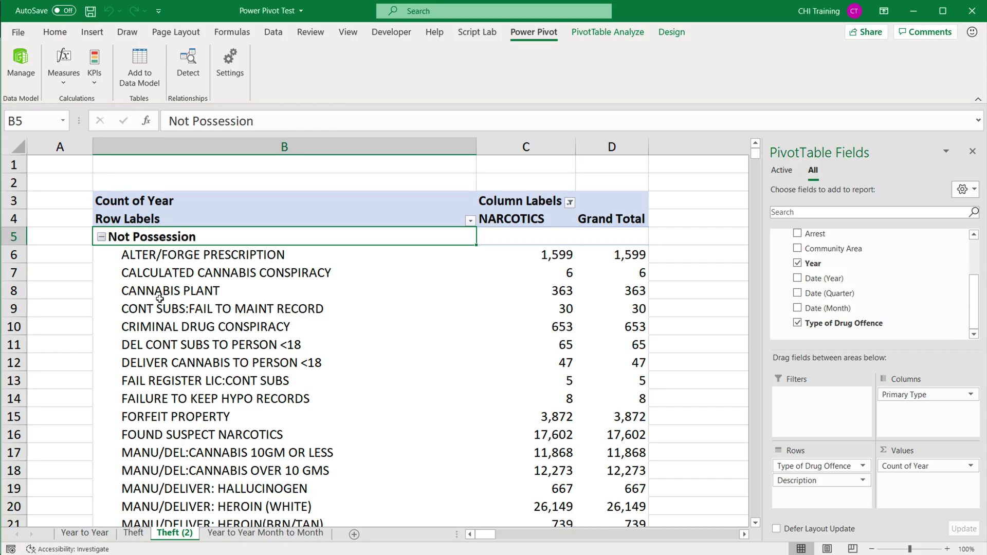
{"action": "scroll", "coordinate": [189, 276], "scroll_direction": "down", "scroll_amount": 11}
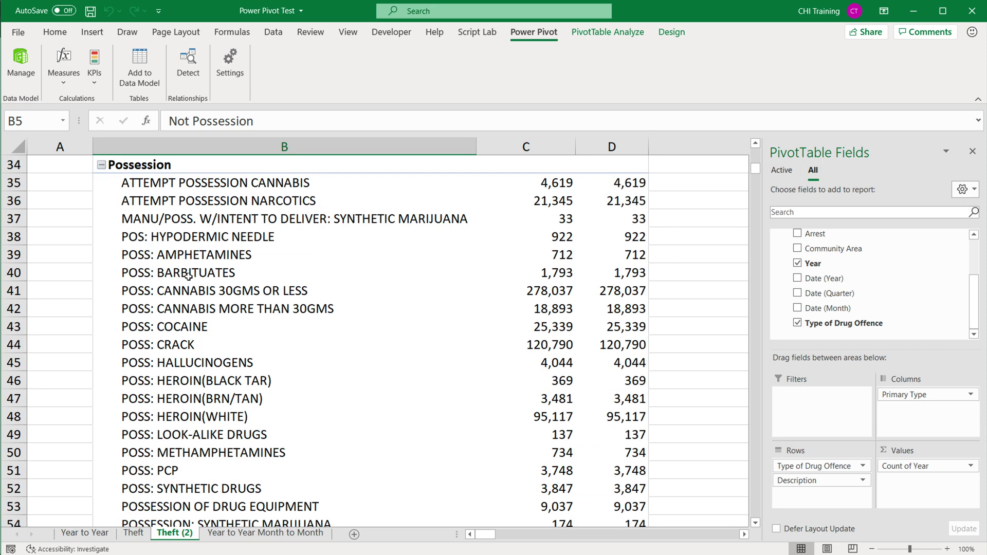
{"action": "scroll", "coordinate": [146, 215], "scroll_direction": "up", "scroll_amount": 1}
{"action": "scroll", "coordinate": [242, 223], "scroll_direction": "down", "scroll_amount": 2}
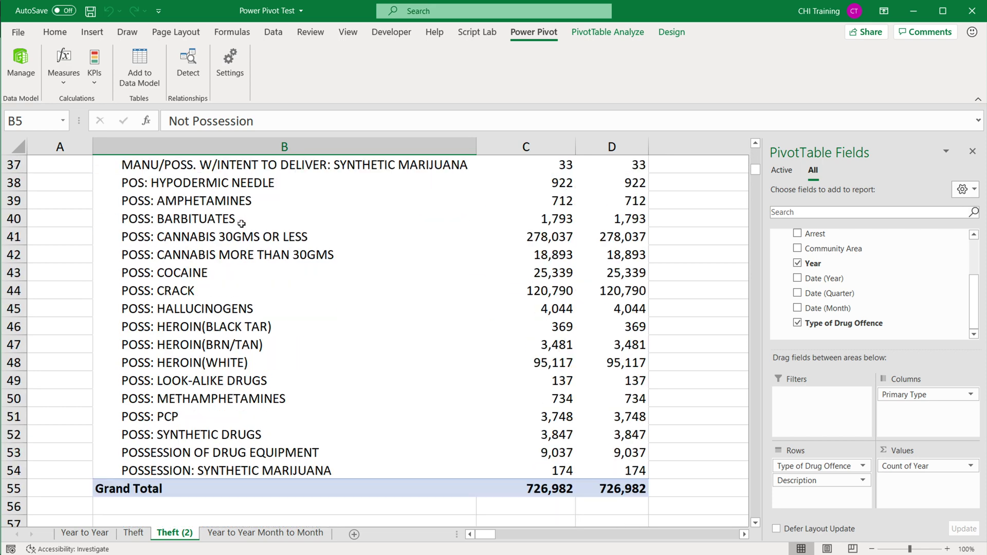
{"action": "scroll", "coordinate": [244, 281], "scroll_direction": "up", "scroll_amount": 7}
{"action": "scroll", "coordinate": [235, 318], "scroll_direction": "up", "scroll_amount": 1}
{"action": "scroll", "coordinate": [236, 324], "scroll_direction": "up", "scroll_amount": 2}
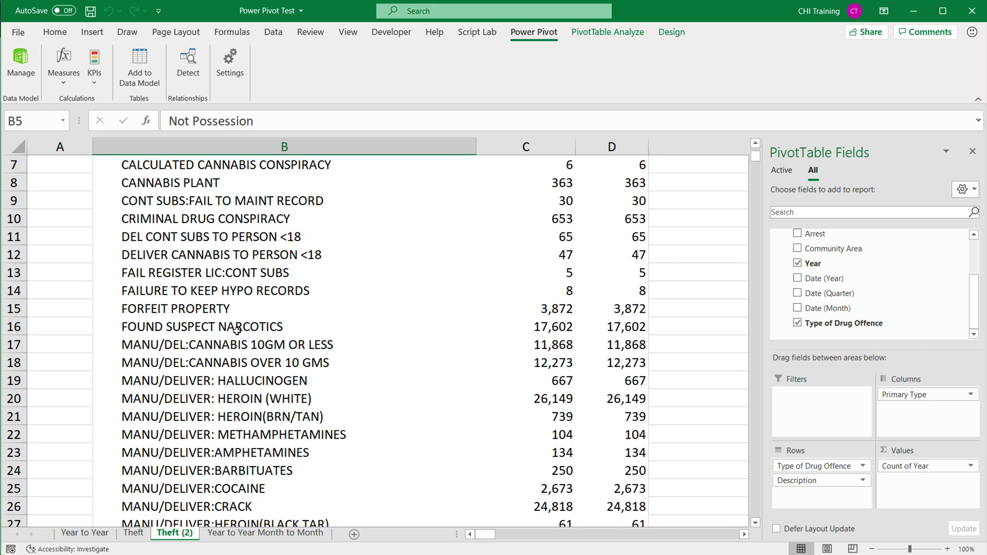
{"action": "left_click_drag", "start_coordinate": [810, 481], "coordinate": [823, 283]}
{"action": "scroll", "coordinate": [257, 220], "scroll_direction": "up", "scroll_amount": 2}
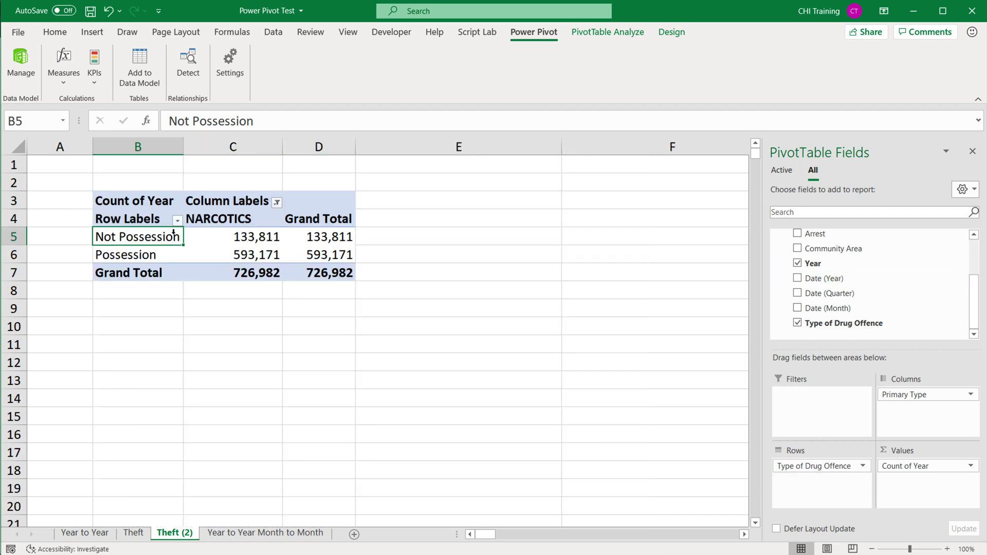
{"action": "scroll", "coordinate": [175, 234], "scroll_direction": "down", "scroll_amount": 1}
{"action": "scroll", "coordinate": [175, 234], "scroll_direction": "up", "scroll_amount": 1}
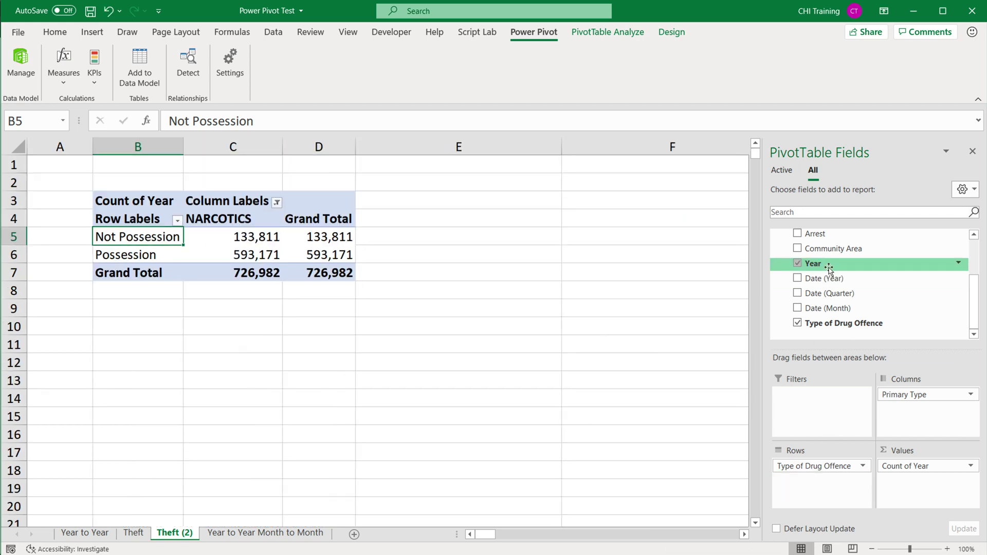
{"action": "left_click_drag", "start_coordinate": [828, 266], "coordinate": [932, 427]}
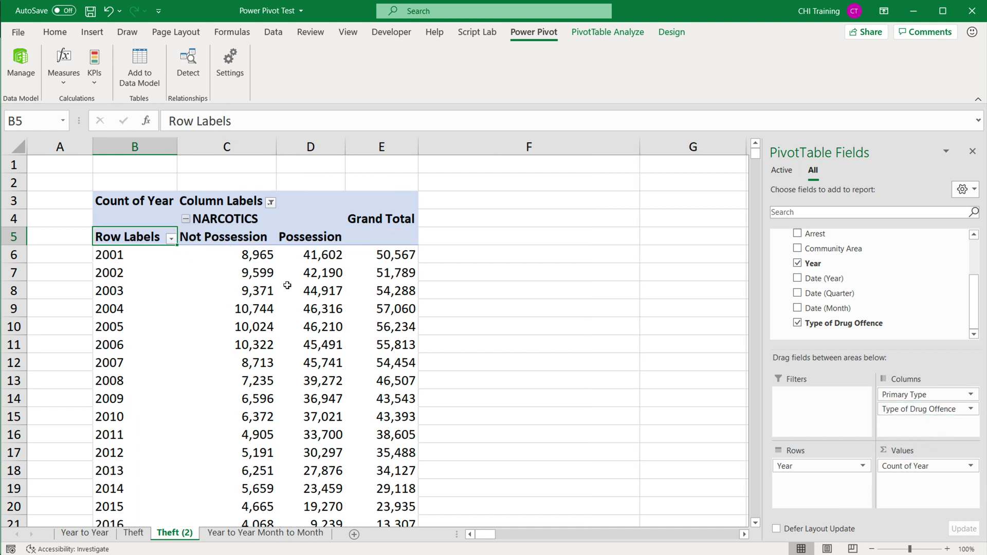
- Insert a 2-D line PivotChart from the narcotics pivot table
{"action": "left_click", "coordinate": [221, 247]}
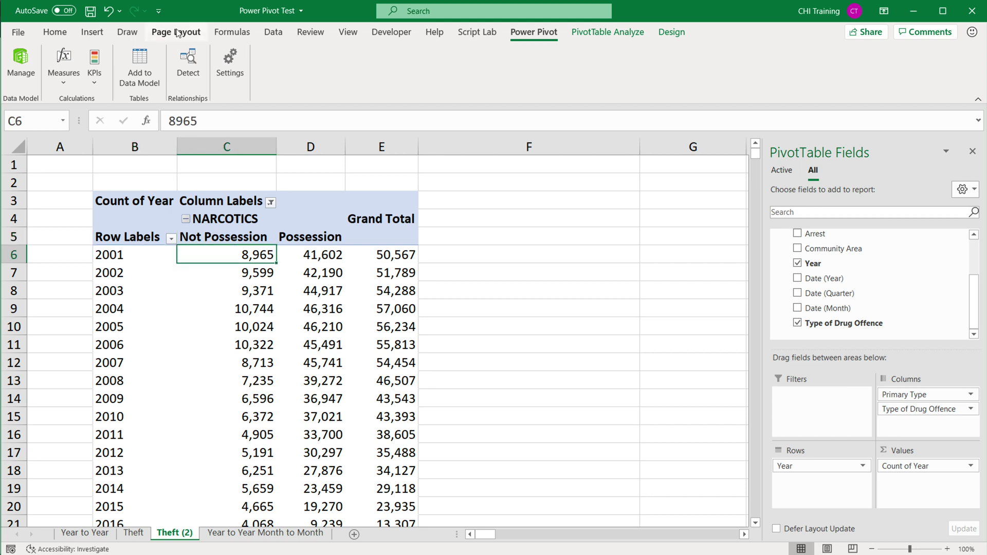
{"action": "left_click", "coordinate": [87, 37]}
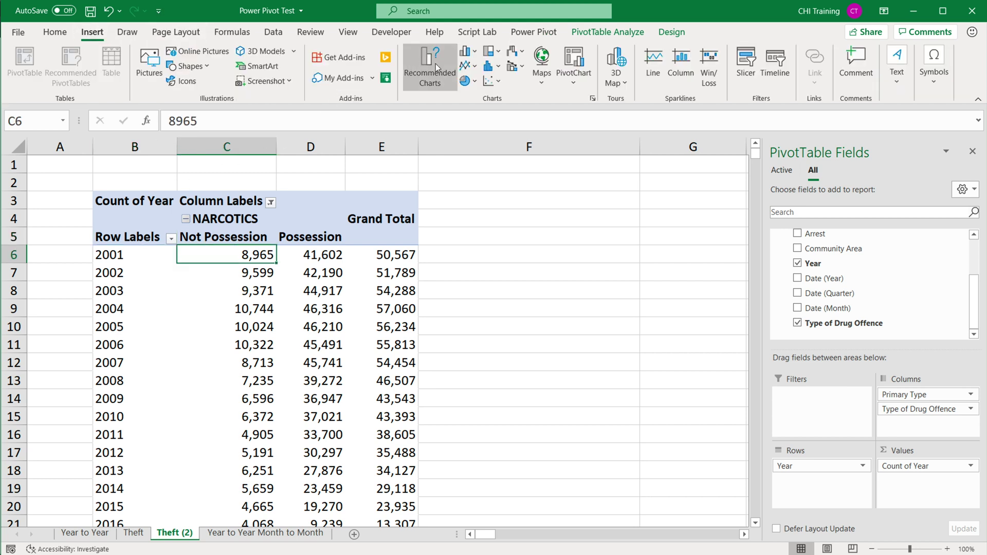
{"action": "left_click", "coordinate": [471, 72]}
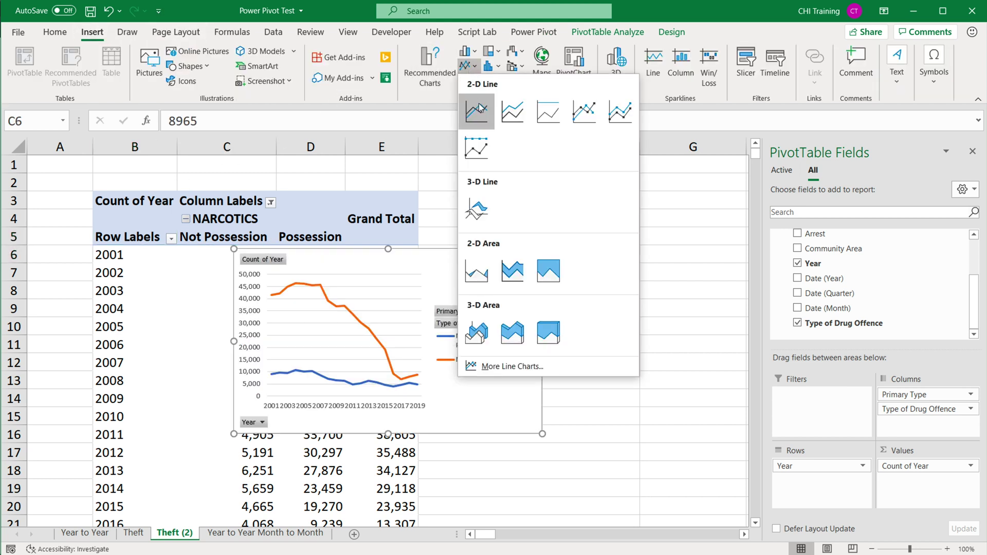
{"action": "left_click", "coordinate": [479, 105]}
- Enlarge the PivotChart across rows 2–20 and inspect its legend and Possession line
{"action": "left_click_drag", "start_coordinate": [543, 433], "coordinate": [665, 480]}
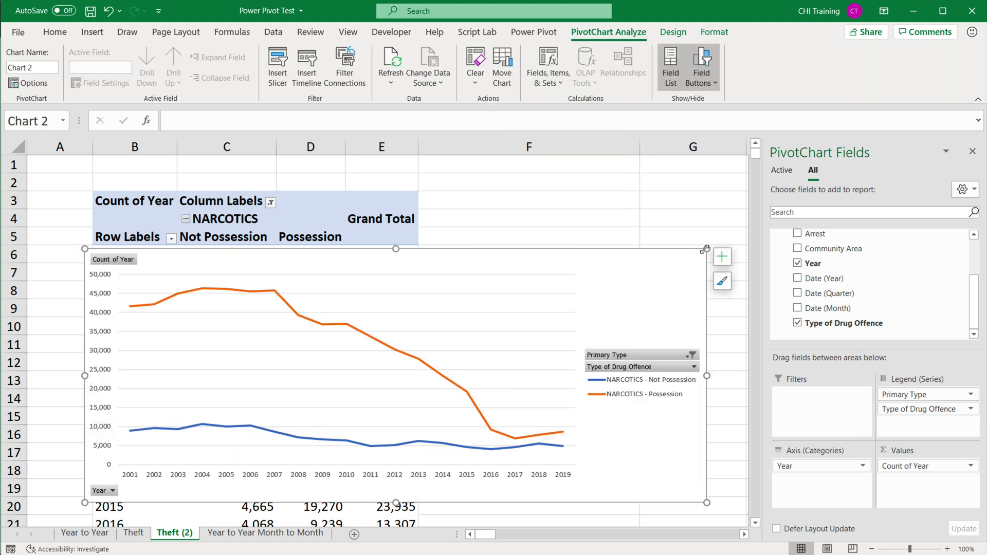
{"action": "left_click_drag", "start_coordinate": [706, 249], "coordinate": [720, 174]}
{"action": "left_click", "coordinate": [681, 361]}
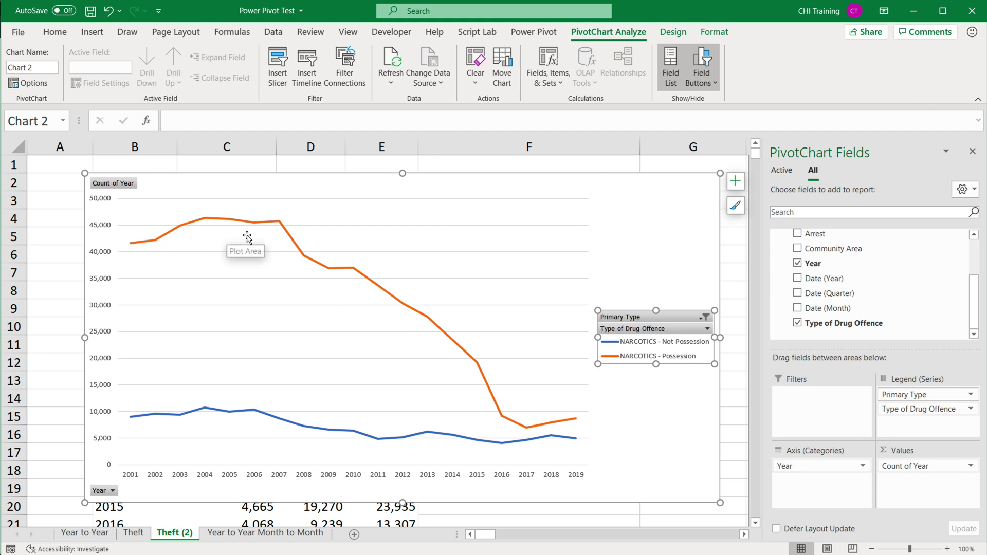
{"action": "left_click", "coordinate": [523, 428]}
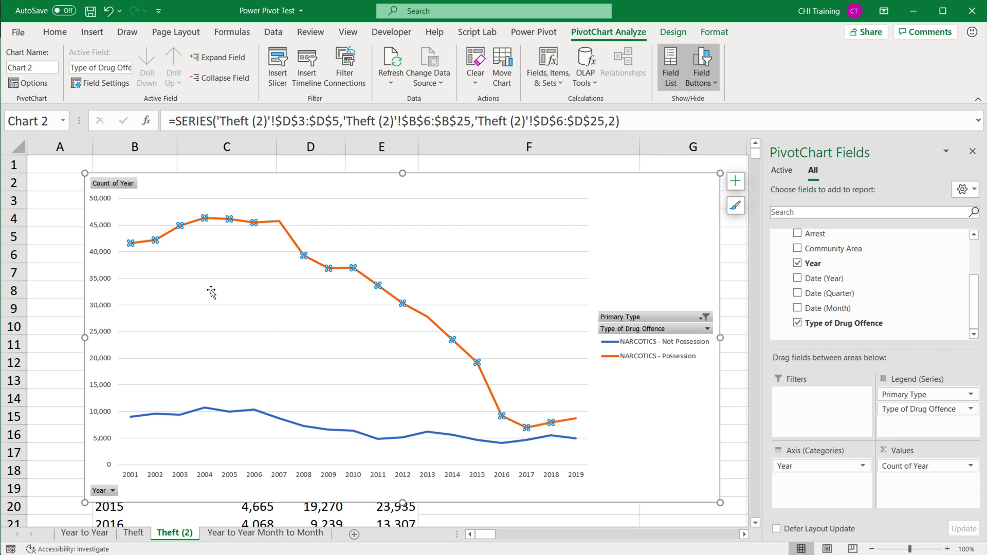
- Rename Theft (2) to 'Drug Related Offenses', correcting the 'Offences' spelling, and save
{"action": "left_click", "coordinate": [527, 440]}
{"action": "double_click", "coordinate": [173, 538]}
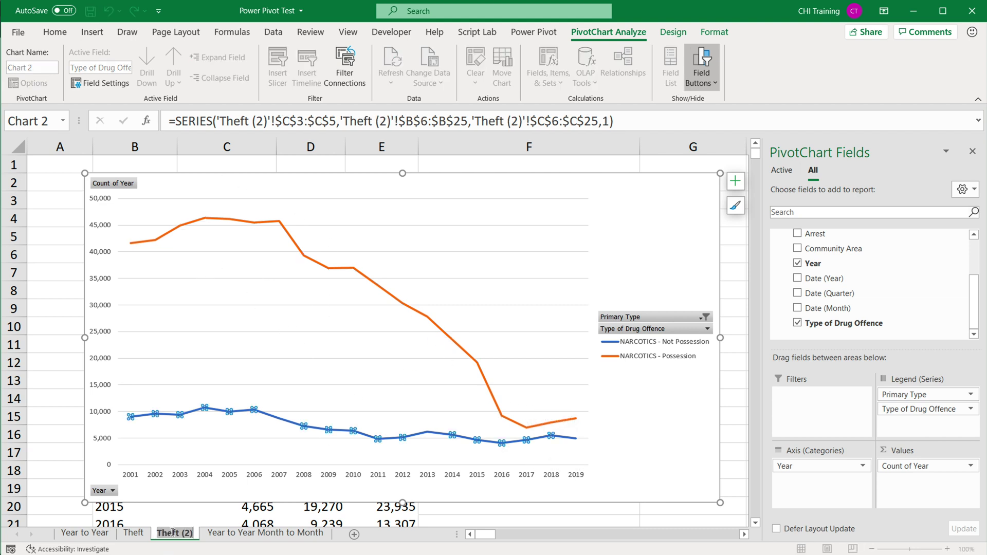
{"action": "type", "text": "Drug"}
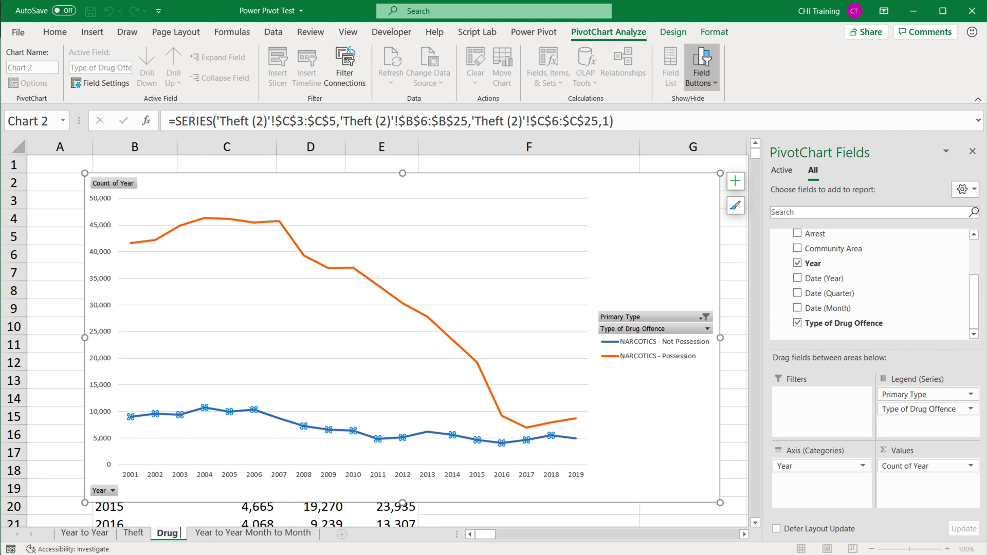
{"action": "type", "text": " Related"}
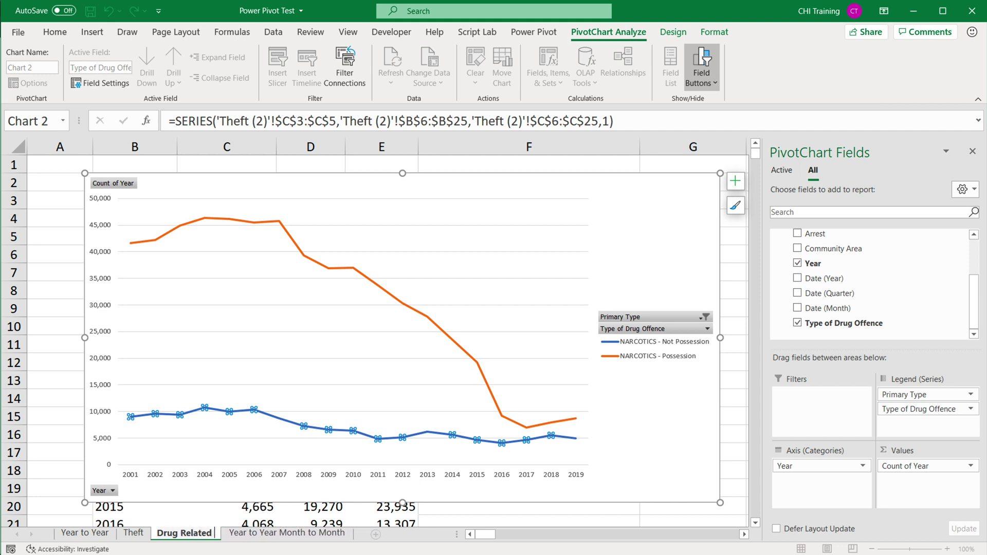
{"action": "type", "text": " Offences"}
{"action": "key", "text": "Return"}
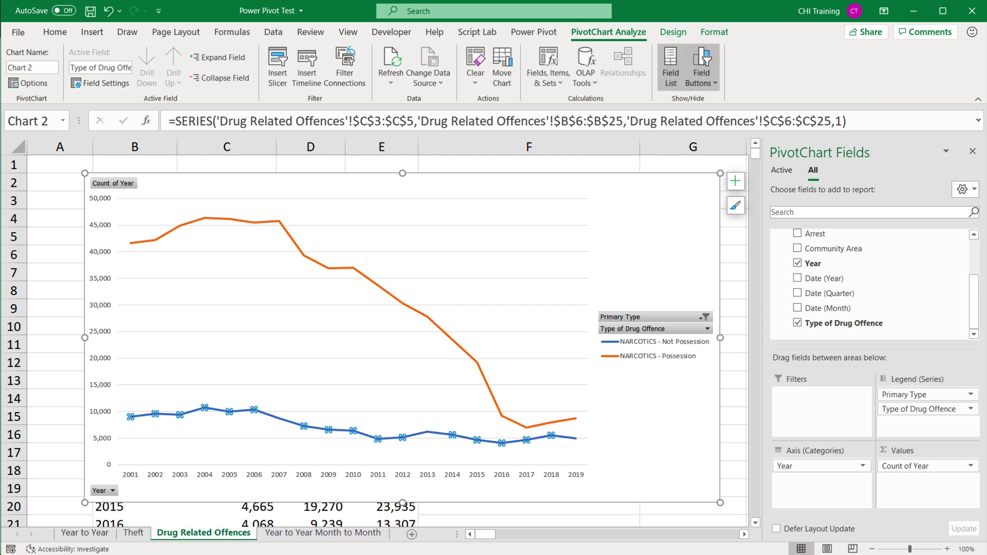
{"action": "key", "text": "Left"}
{"action": "key", "text": "Left"}
{"action": "key", "text": "BackSpace"}
{"action": "type", "text": "s"}
{"action": "key", "text": "Return"}
{"action": "key", "text": "ctrl+s"}
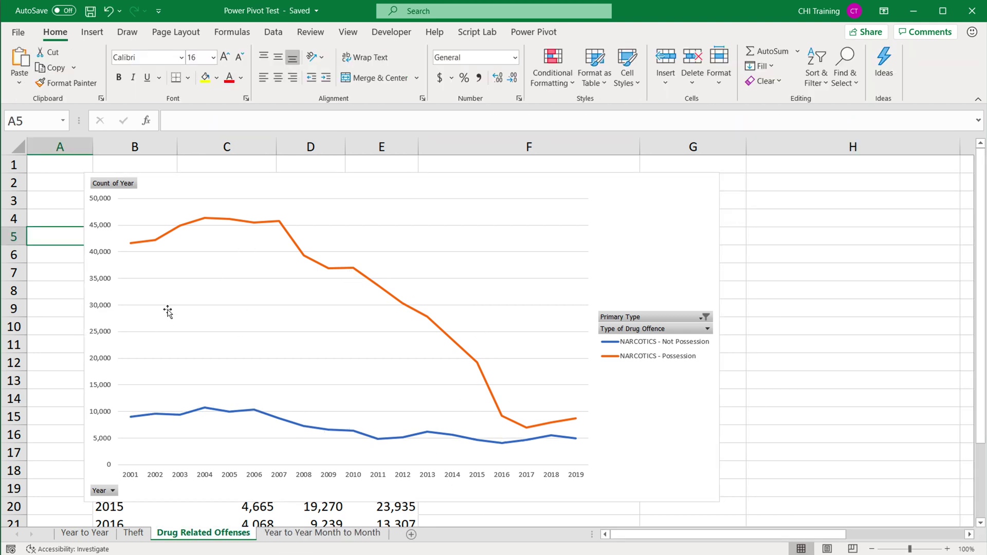
- Browse the Theft, Drug Related Offenses and Year to Year Month to Month sheets, ending on Year to Year
{"action": "left_click", "coordinate": [134, 532]}
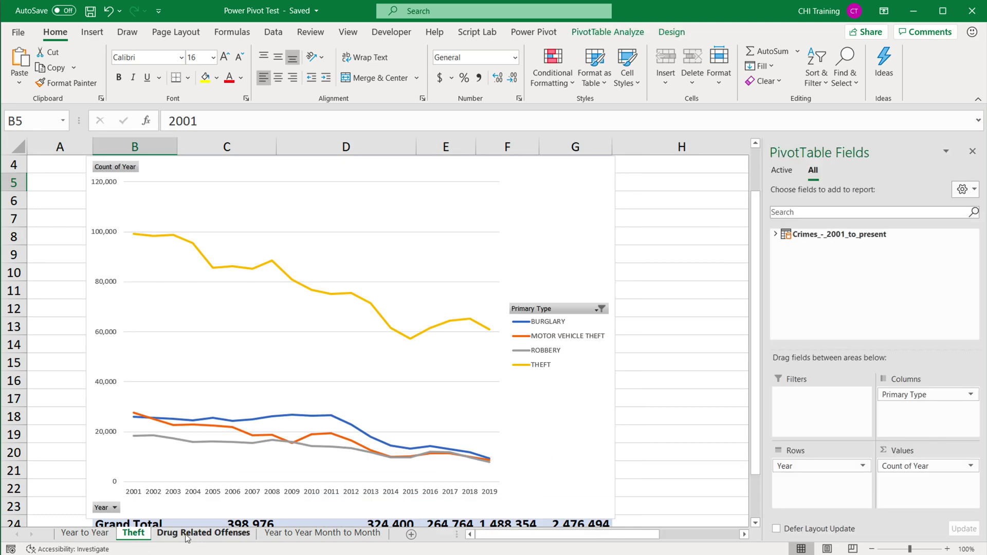
{"action": "left_click", "coordinate": [204, 533]}
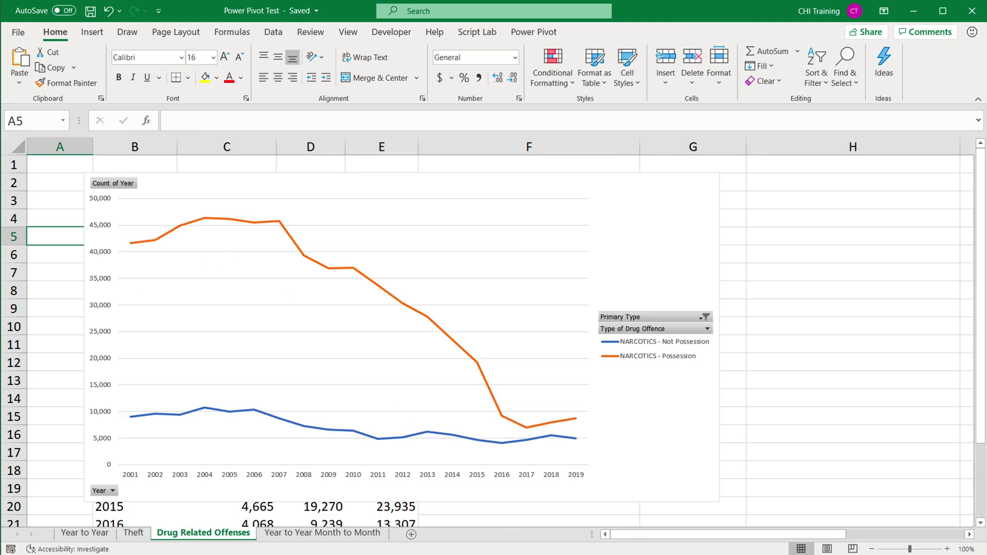
{"action": "left_click", "coordinate": [323, 533]}
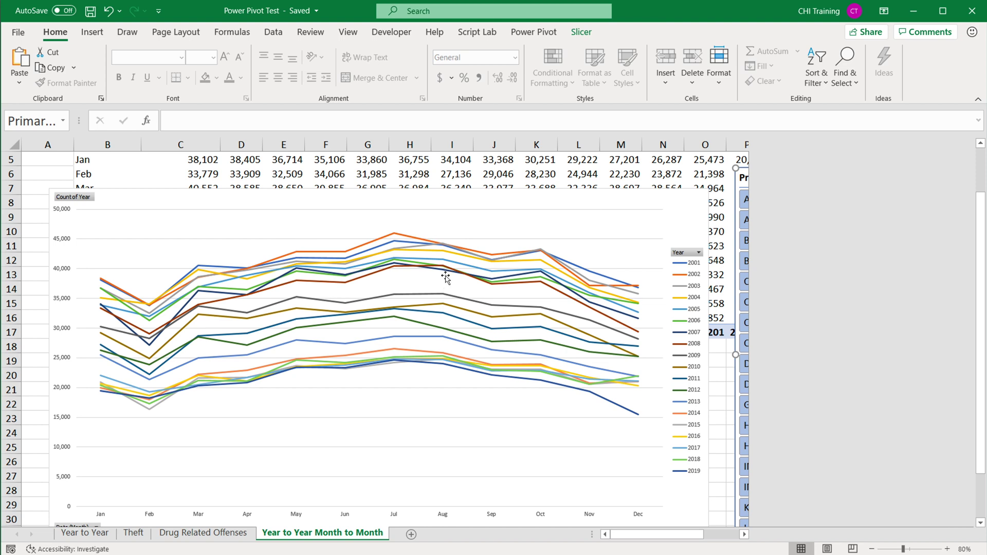
{"action": "left_click", "coordinate": [94, 537]}
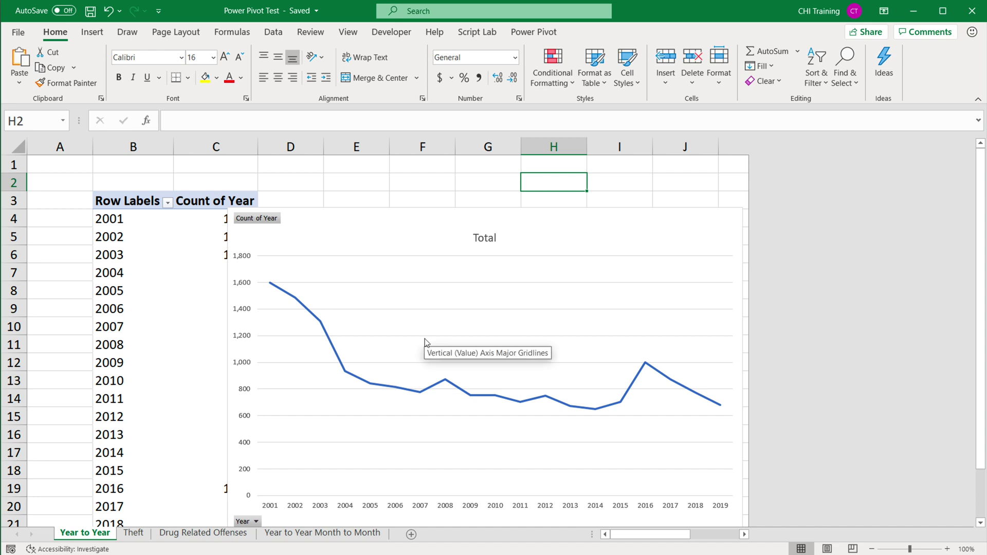
{"action": "key", "text": "alt+b"}
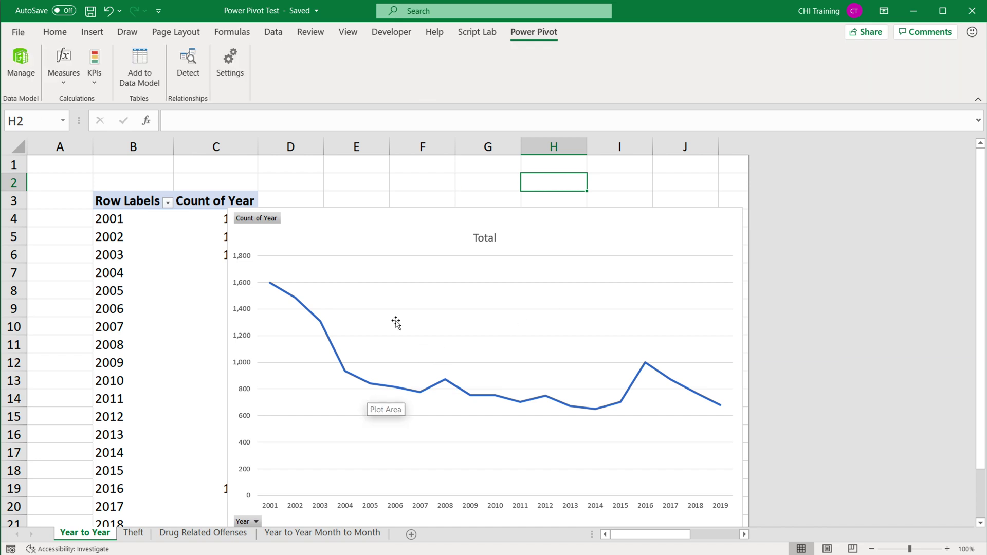